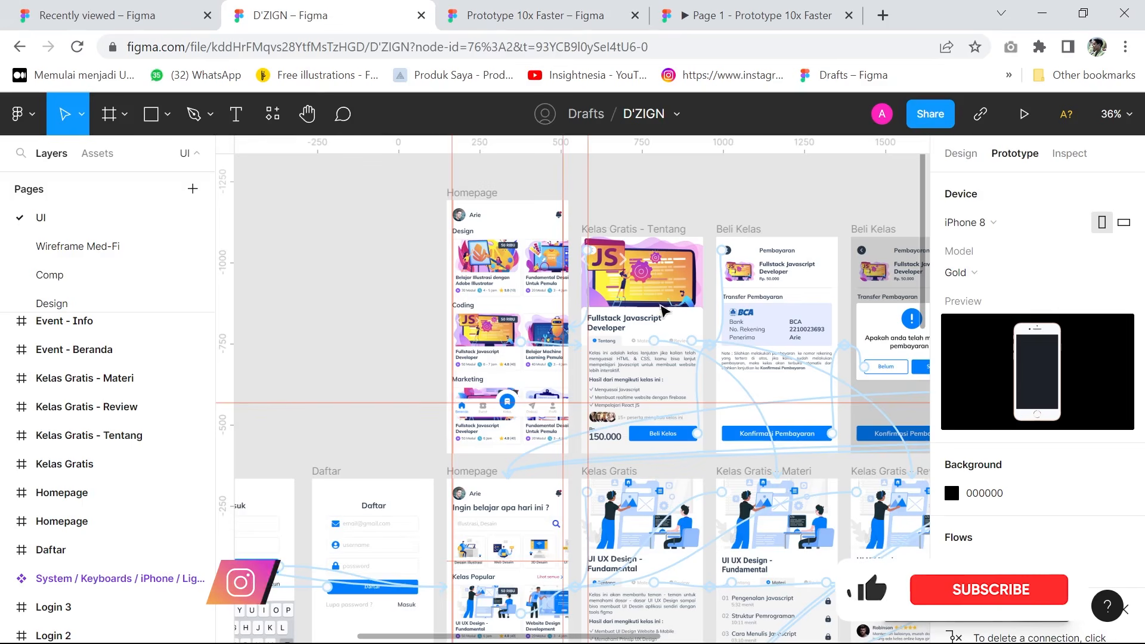
# Step: Examine the prototype connections between the Homepage and Kelas Gratis screens, including the Kelas Popular cards
pyautogui.scroll(-3, 352, 337)
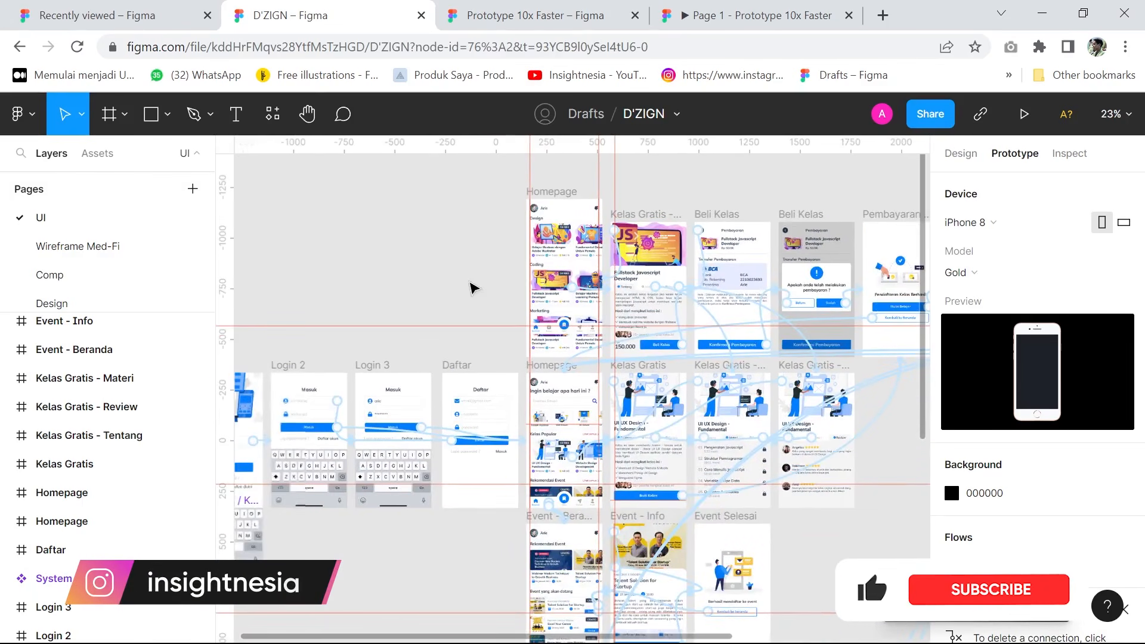
pyautogui.scroll(2, 498, 289)
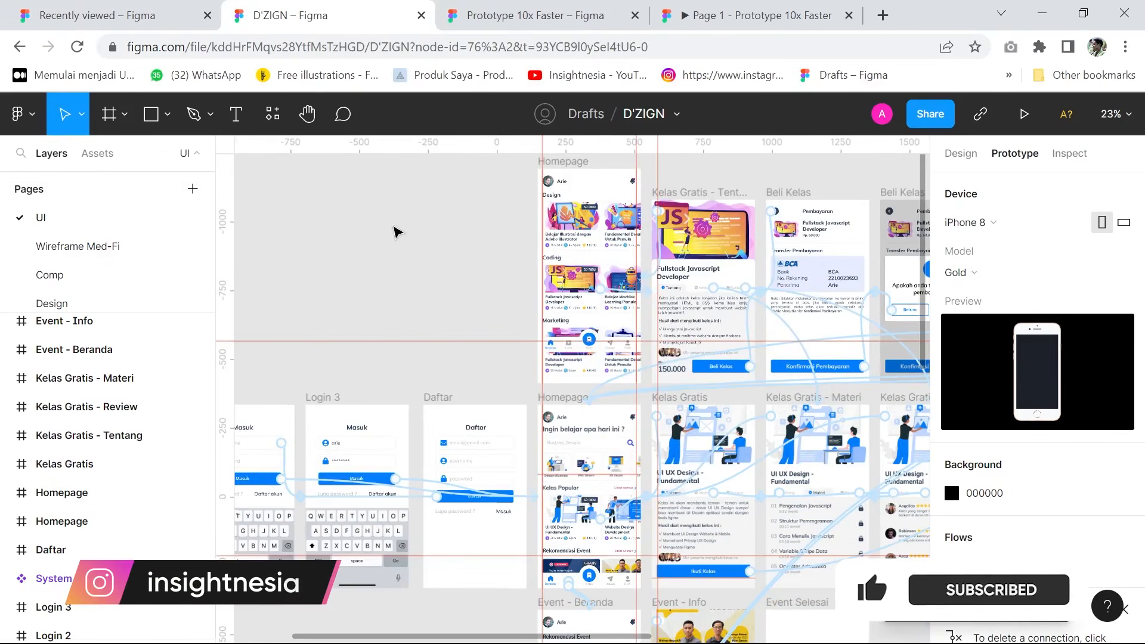
pyautogui.scroll(5, 547, 473)
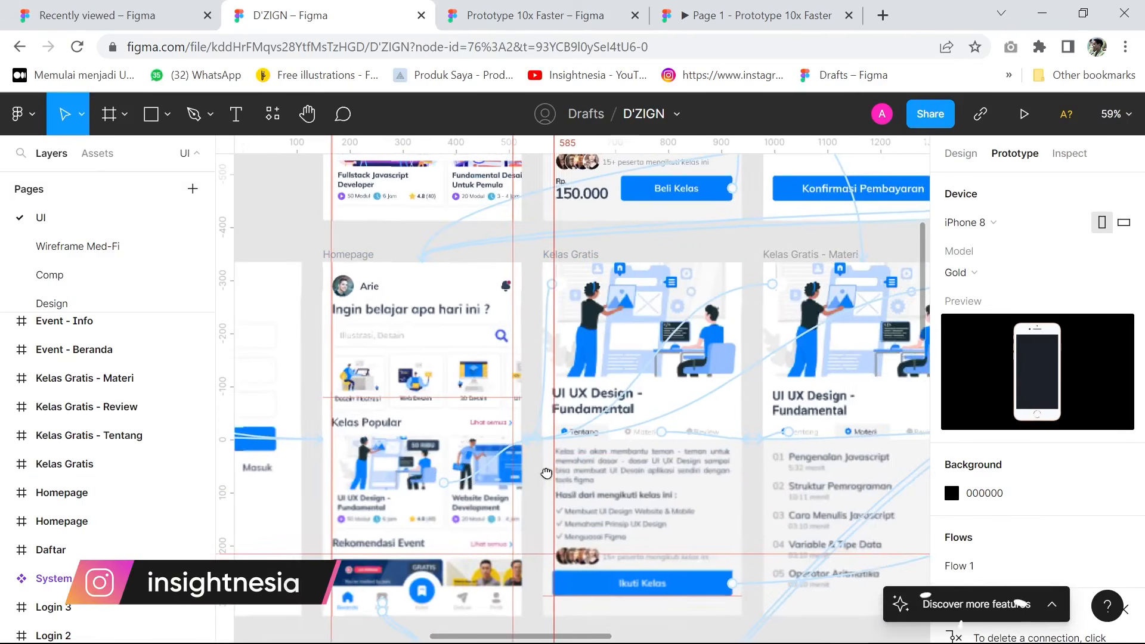
pyautogui.scroll(5, 546, 473)
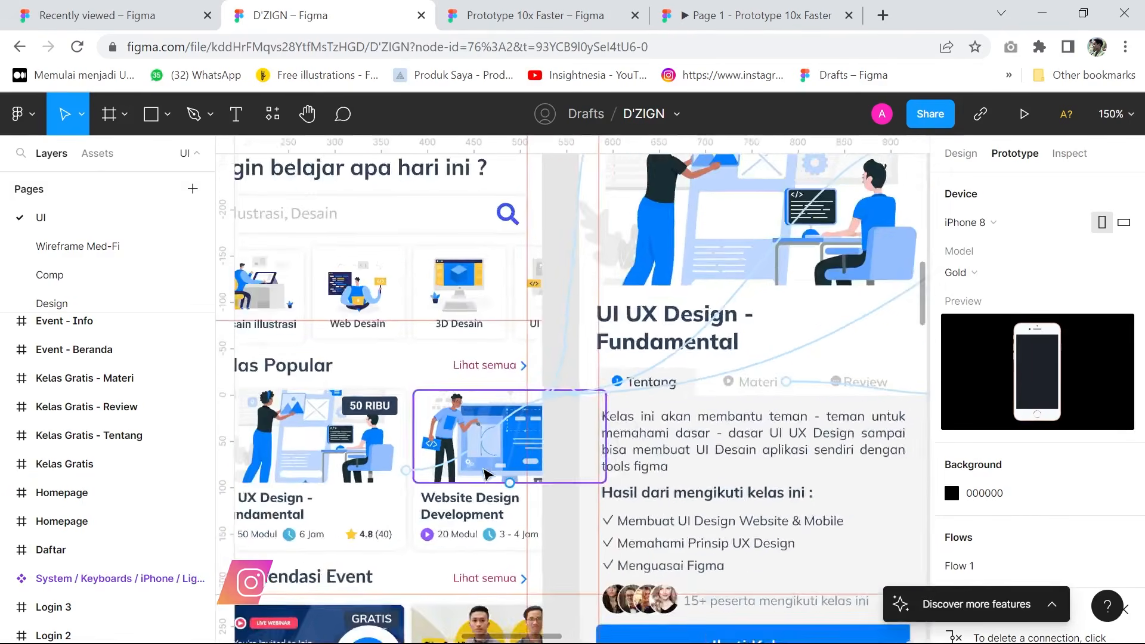
pyautogui.scroll(-4, 485, 475)
pyautogui.click(475, 456)
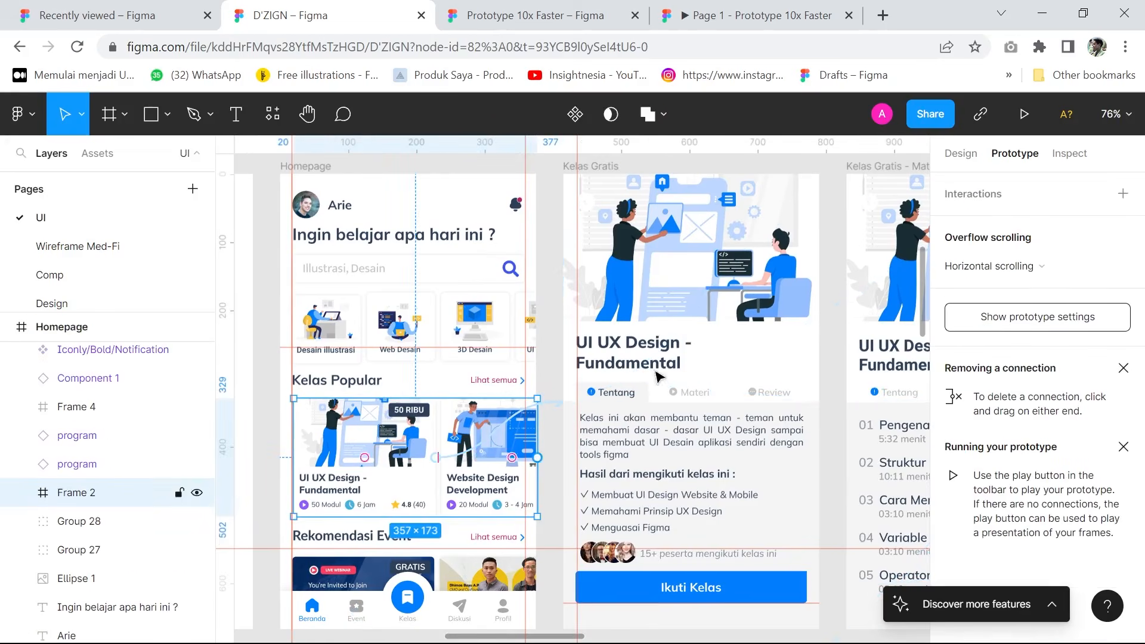
pyautogui.scroll(-4, 457, 351)
pyautogui.scroll(3, 455, 351)
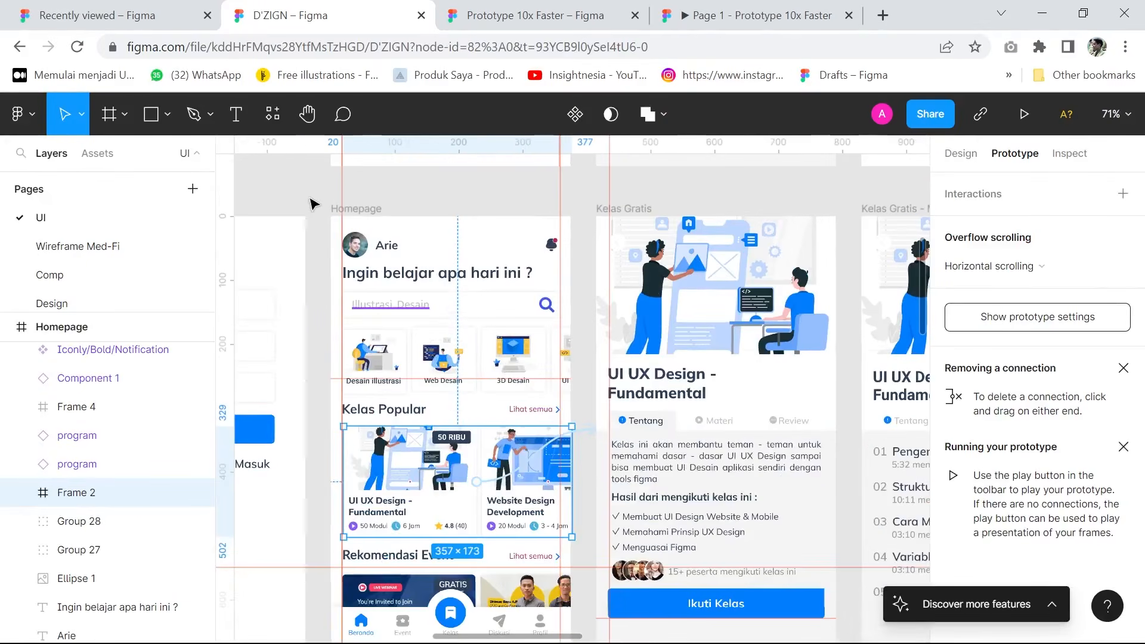
pyautogui.scroll(-3, 587, 389)
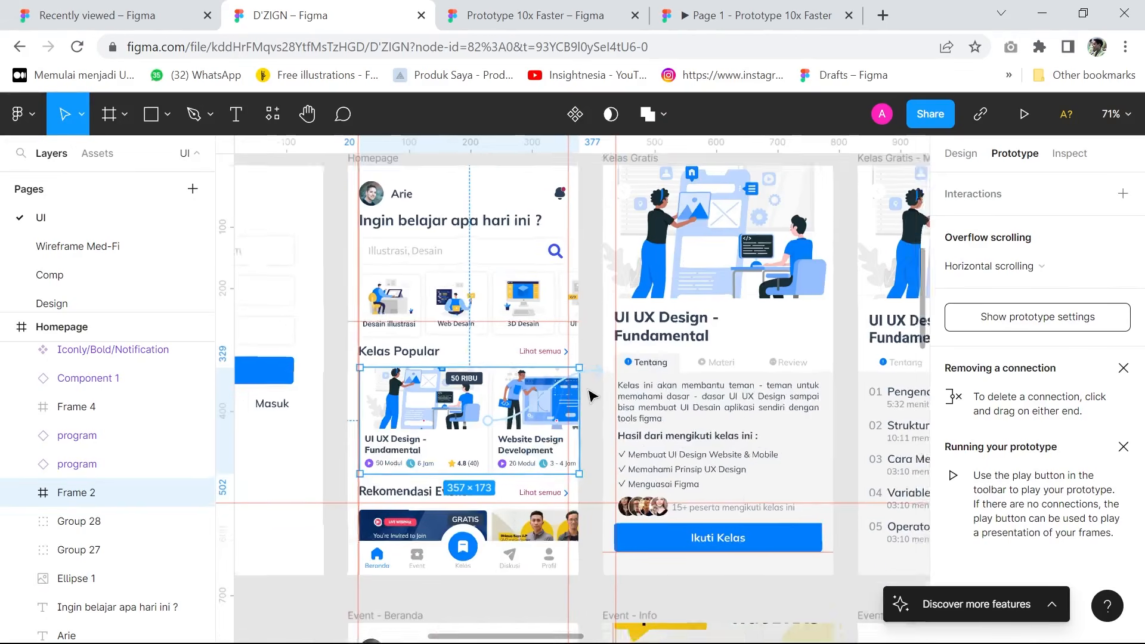
# Step: Inspect the Homepage's bottom navigation bar and the connections around the Daftar and Homepage screens
pyautogui.click(477, 498)
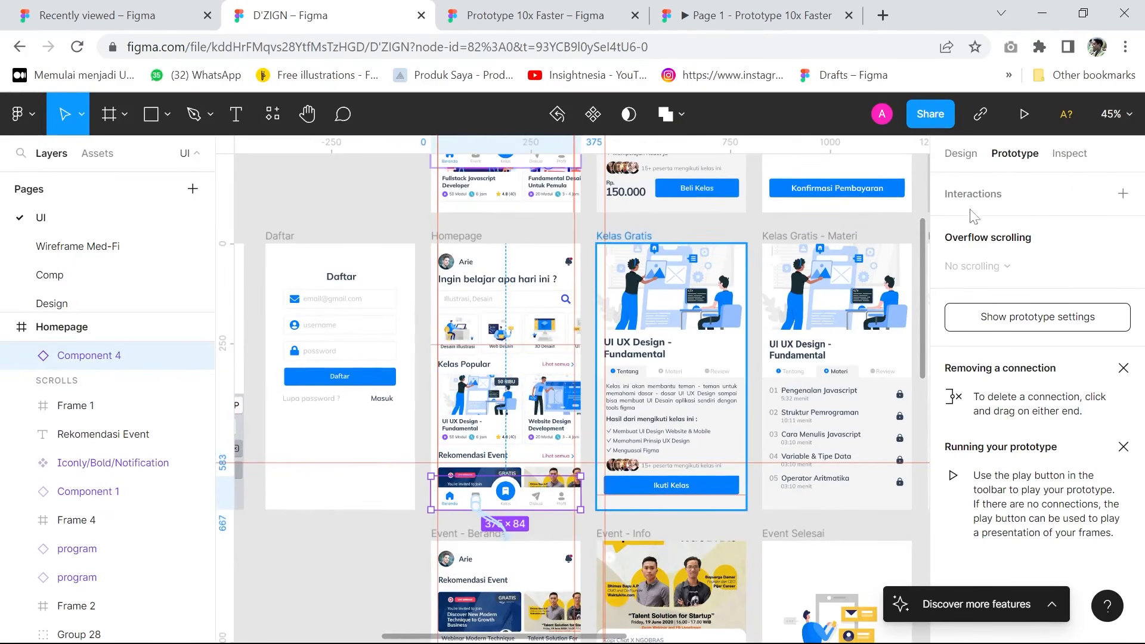
pyautogui.scroll(1, 380, 230)
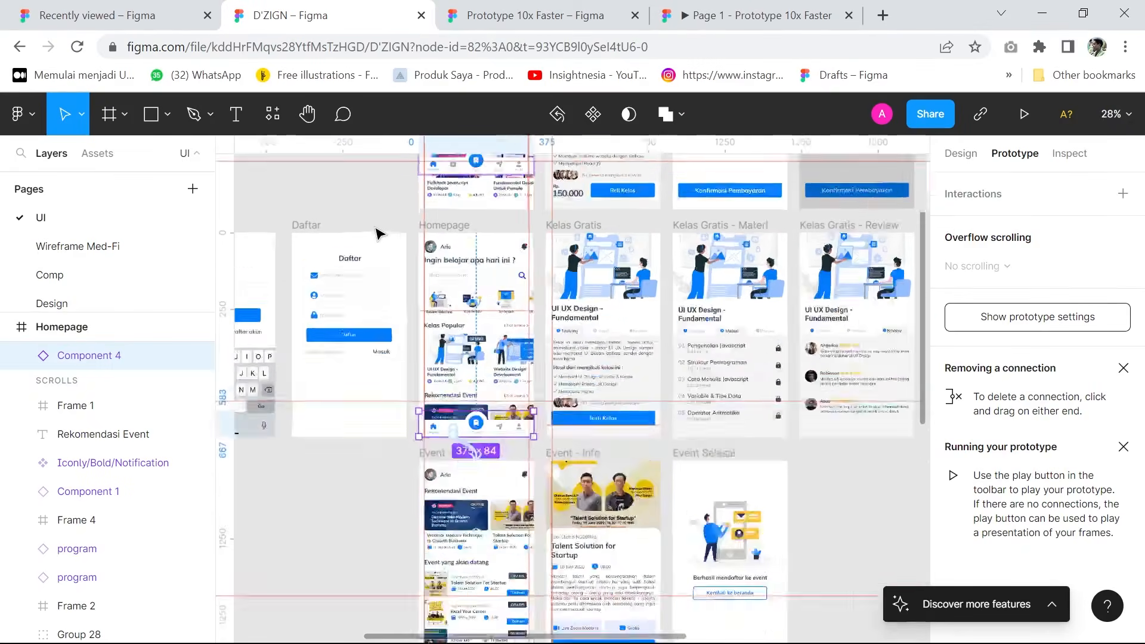
pyautogui.scroll(1, 361, 227)
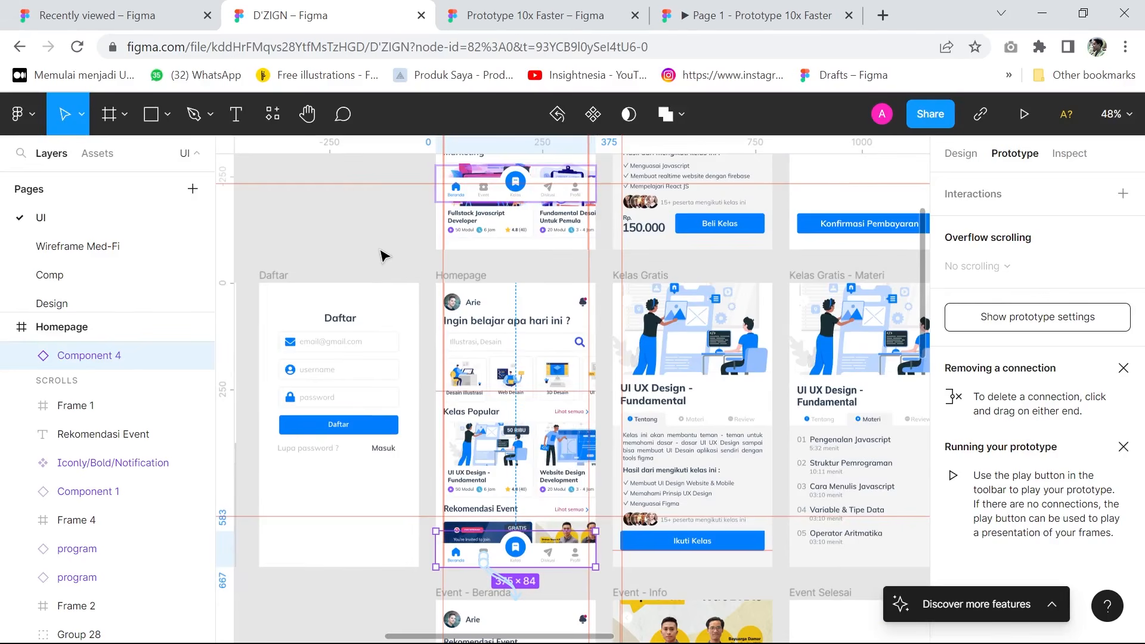
pyautogui.click(370, 249)
pyautogui.scroll(-3, 366, 233)
pyautogui.moveTo(366, 232); pyautogui.dragTo(423, 273)
pyautogui.scroll(3, 423, 272)
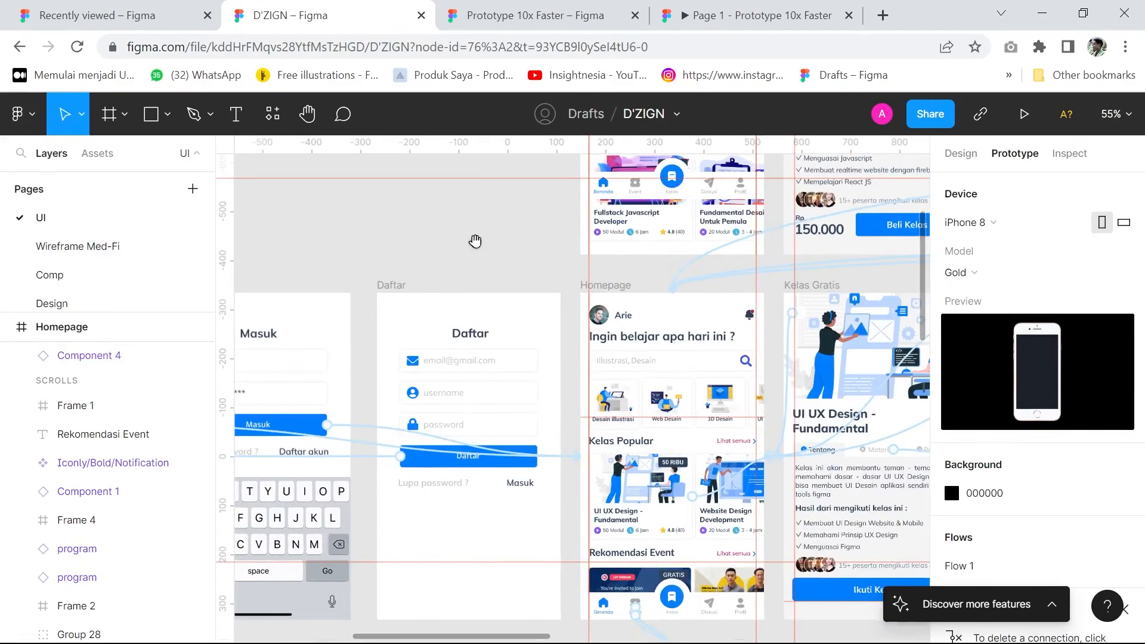
# Step: Switch to the Prototype 10x Faster file and look over its Beranda, Event, Kelas, Diskusi and Profil screens
pyautogui.click(525, 15)
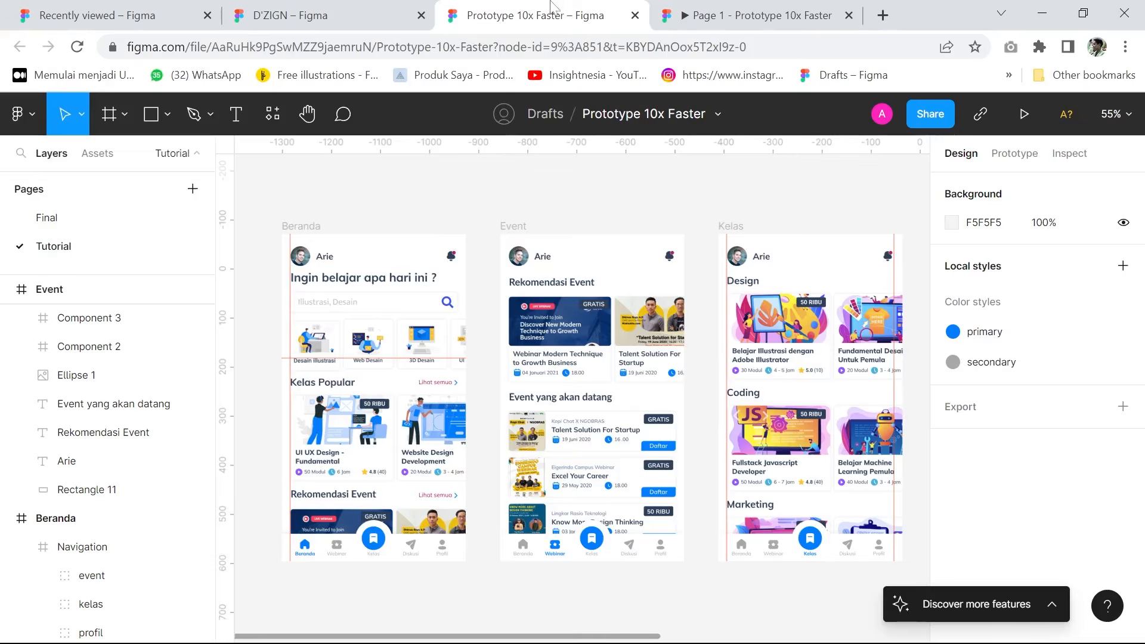
pyautogui.click(660, 16)
pyautogui.click(638, 24)
pyautogui.scroll(-5, 426, 214)
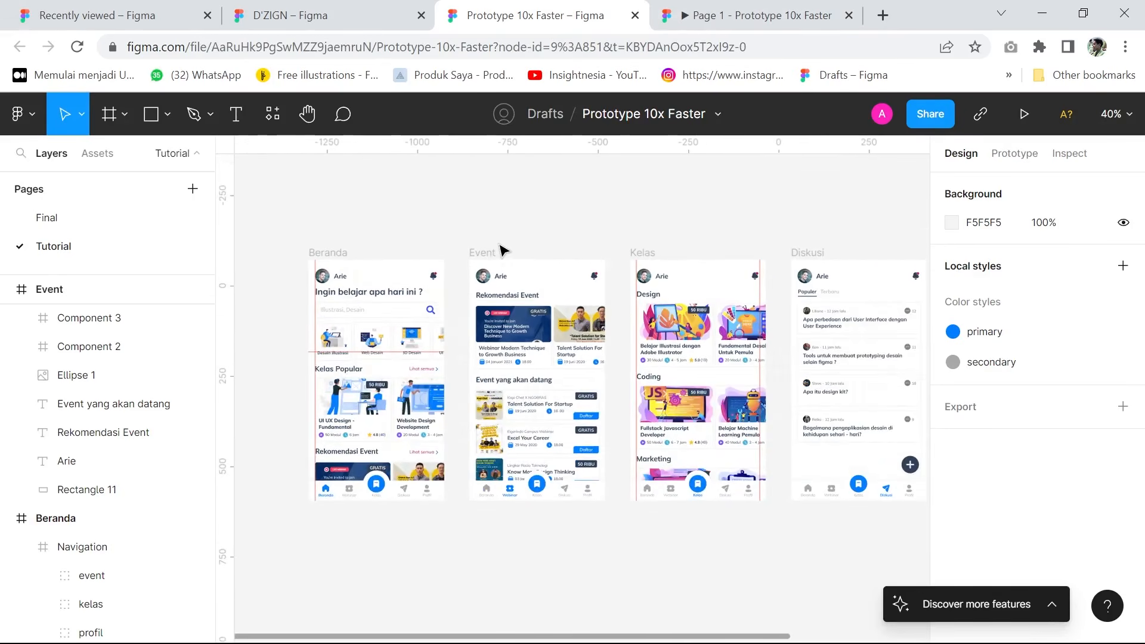
pyautogui.scroll(-2, 427, 248)
pyautogui.scroll(3, 606, 230)
pyautogui.moveTo(606, 230); pyautogui.dragTo(572, 226)
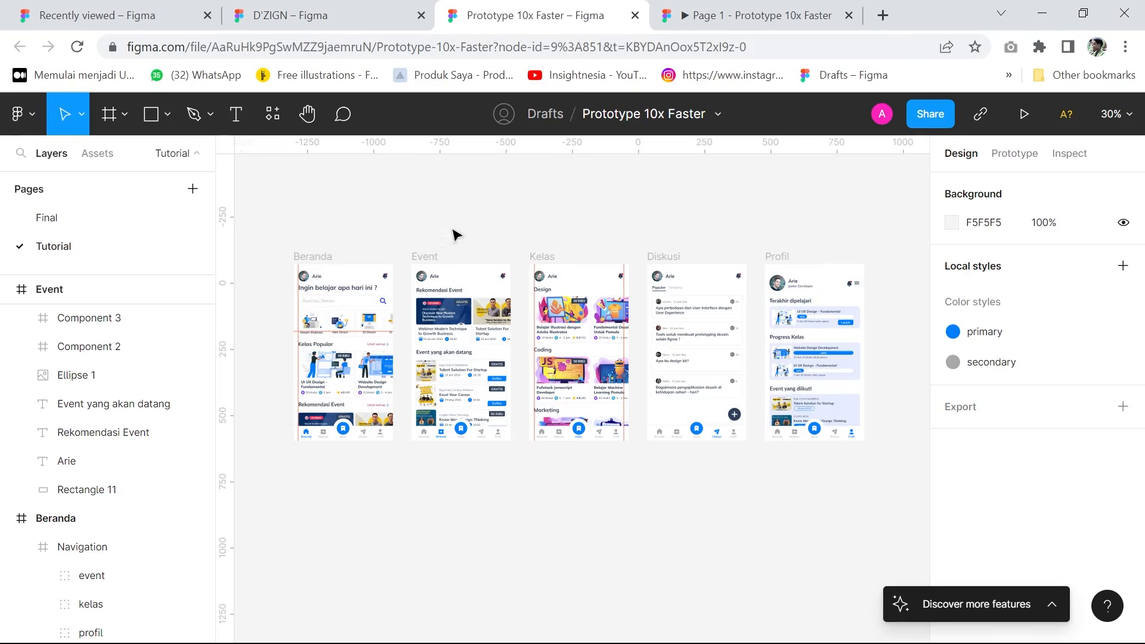
pyautogui.scroll(4, 455, 235)
pyautogui.moveTo(353, 197); pyautogui.dragTo(442, 195)
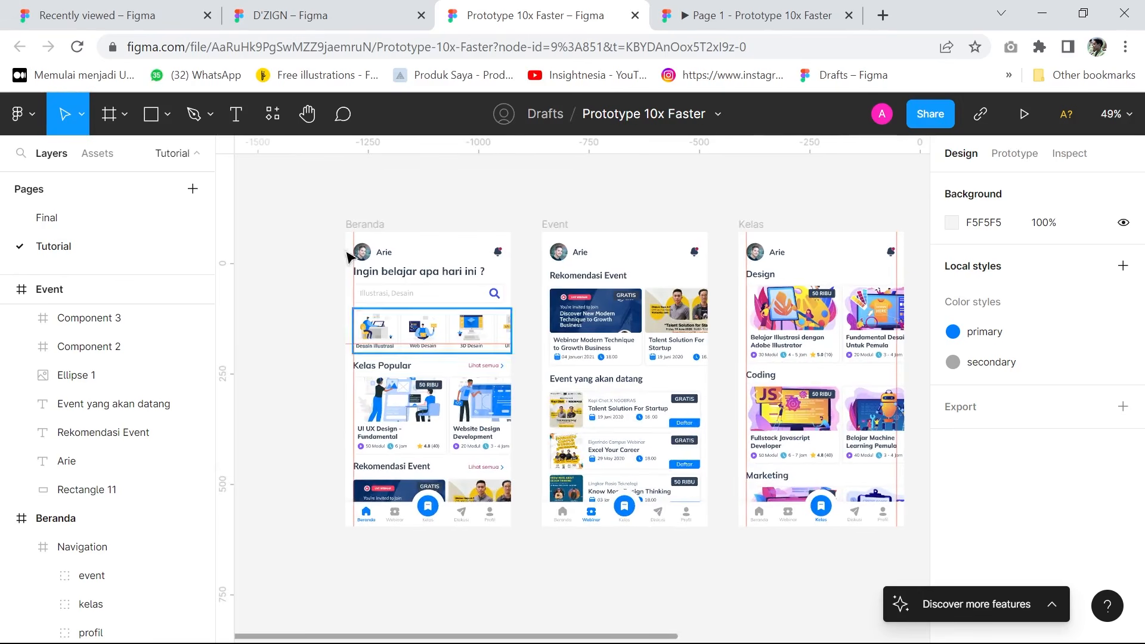
# Step: Examine the navigation bars of the app screens, ending with the Beranda screen's navigation frame selected
pyautogui.click(438, 518)
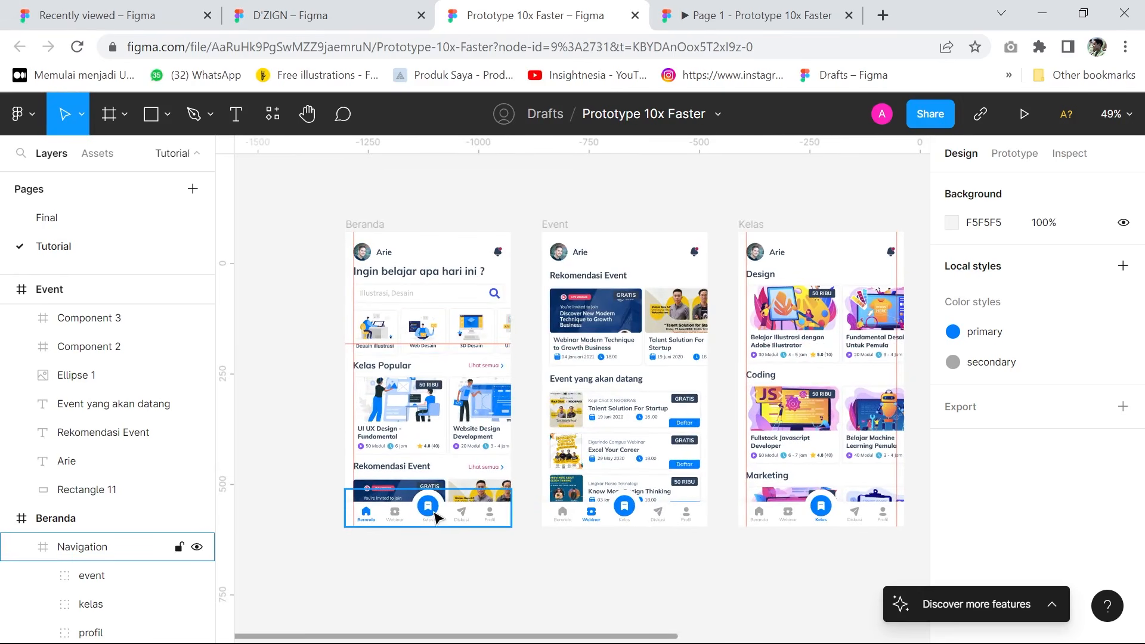
pyautogui.hscroll(3, 473, 593)
pyautogui.hscroll(5, 429, 547)
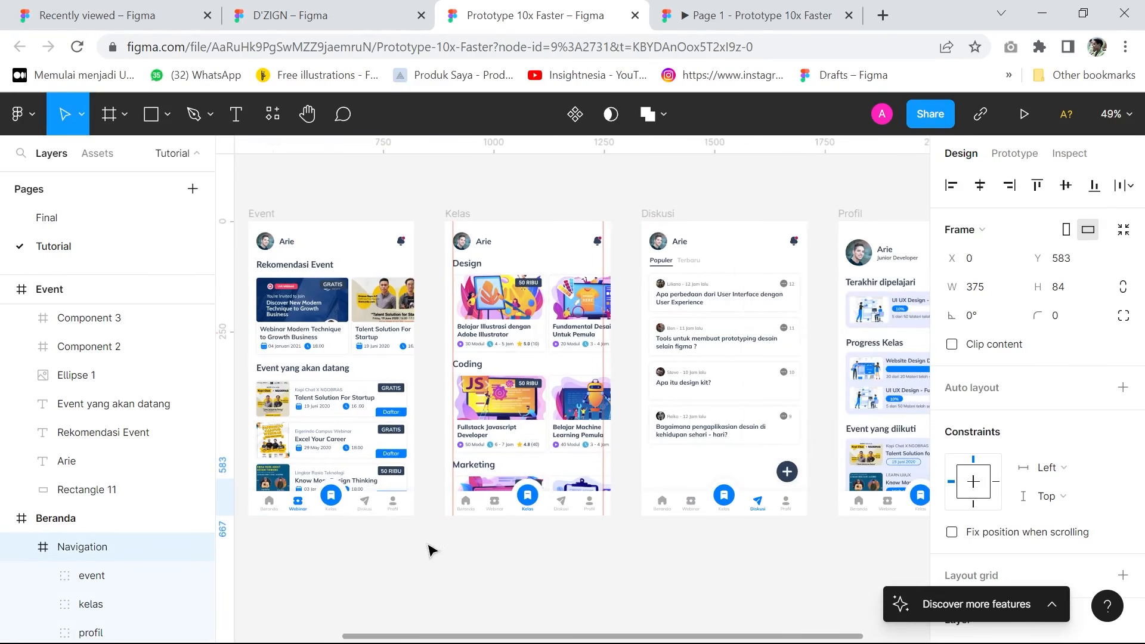
pyautogui.click(377, 515)
pyautogui.keyDown('shift'); pyautogui.click(590, 504); pyautogui.keyUp('shift')
pyautogui.click(513, 576)
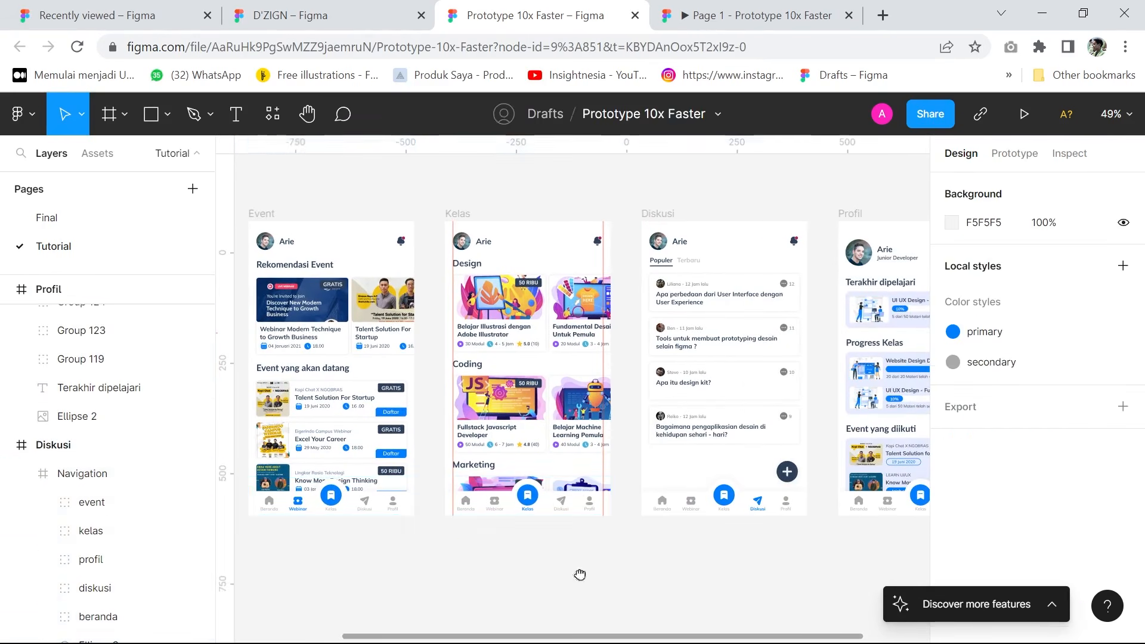
pyautogui.hscroll(-4, 520, 556)
pyautogui.scroll(-1, 486, 556)
pyautogui.scroll(2, 449, 546)
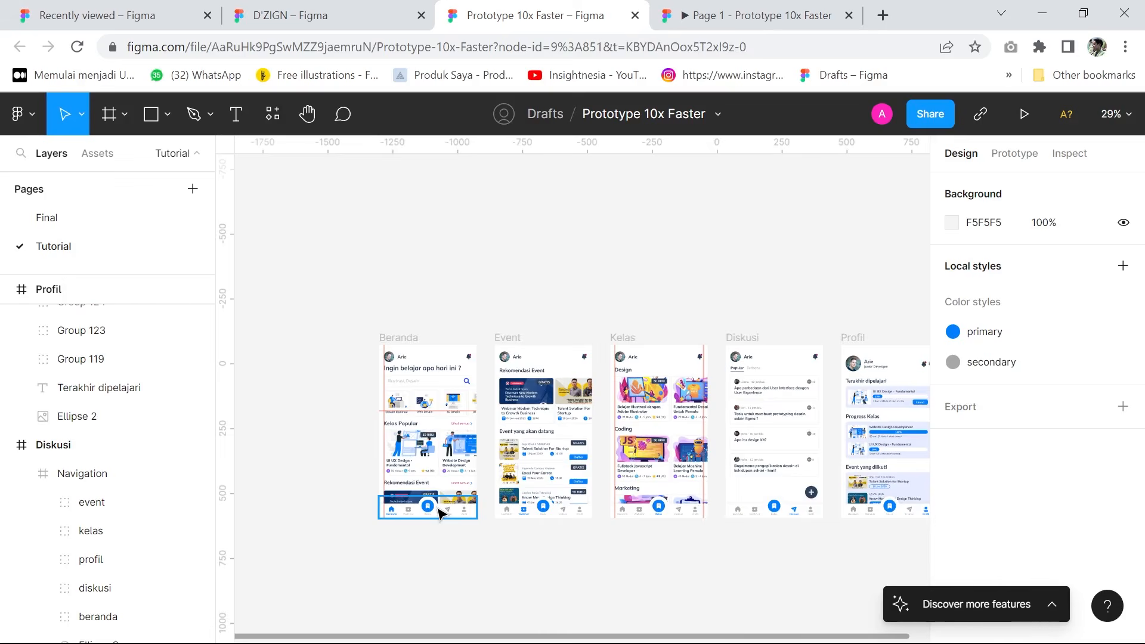
pyautogui.click(438, 514)
pyautogui.scroll(5, 453, 525)
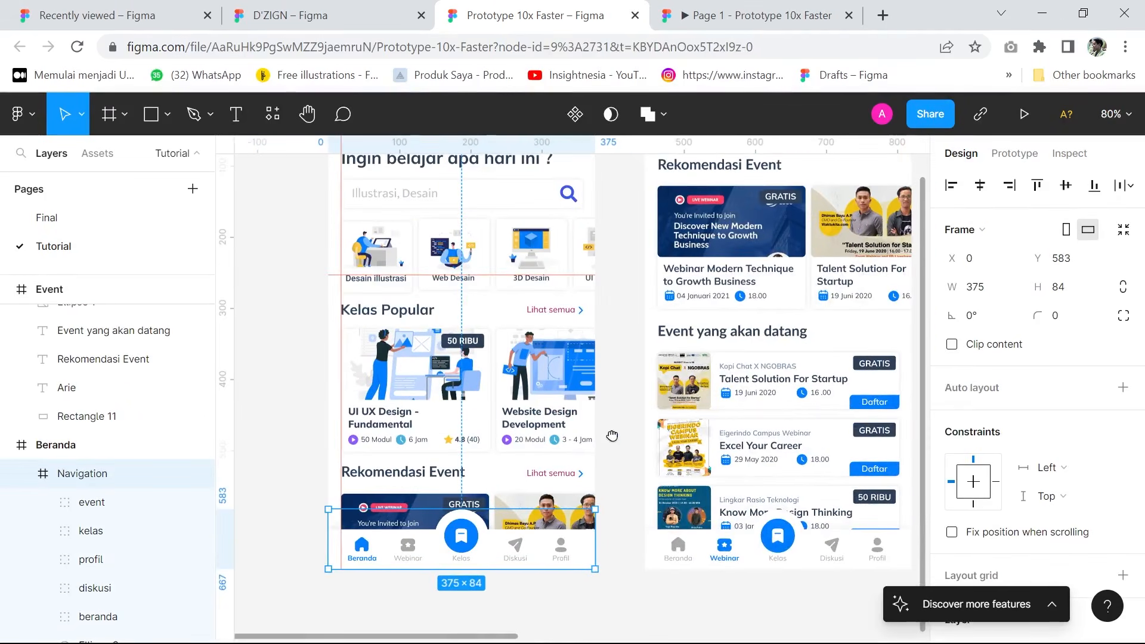
pyautogui.scroll(-3, 634, 438)
pyautogui.scroll(3, 634, 434)
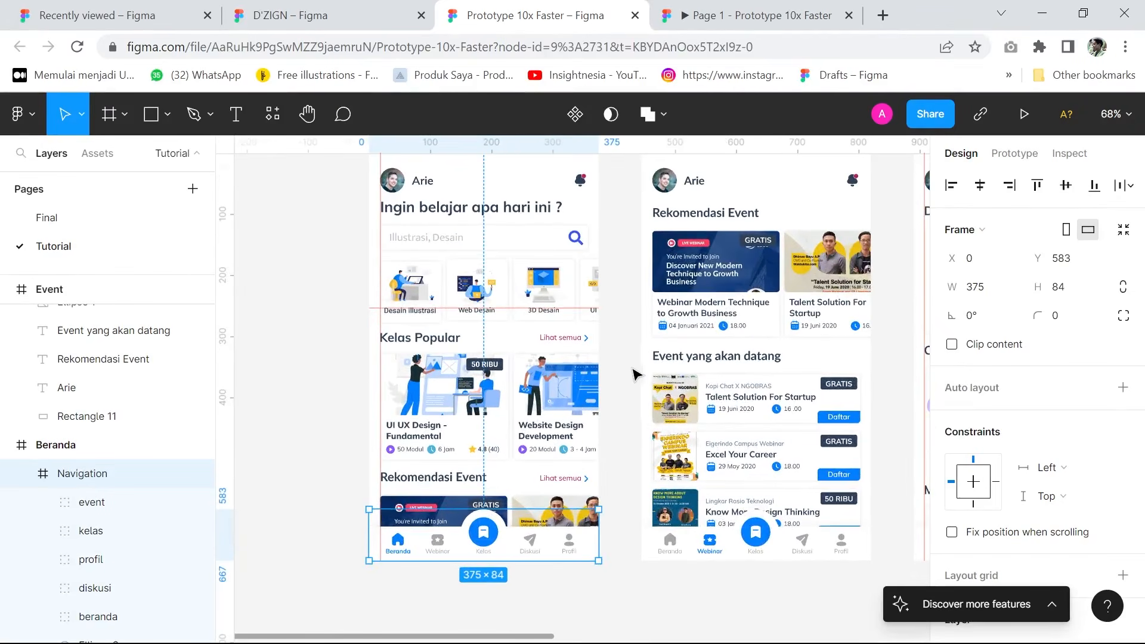
pyautogui.moveTo(634, 375); pyautogui.dragTo(624, 410)
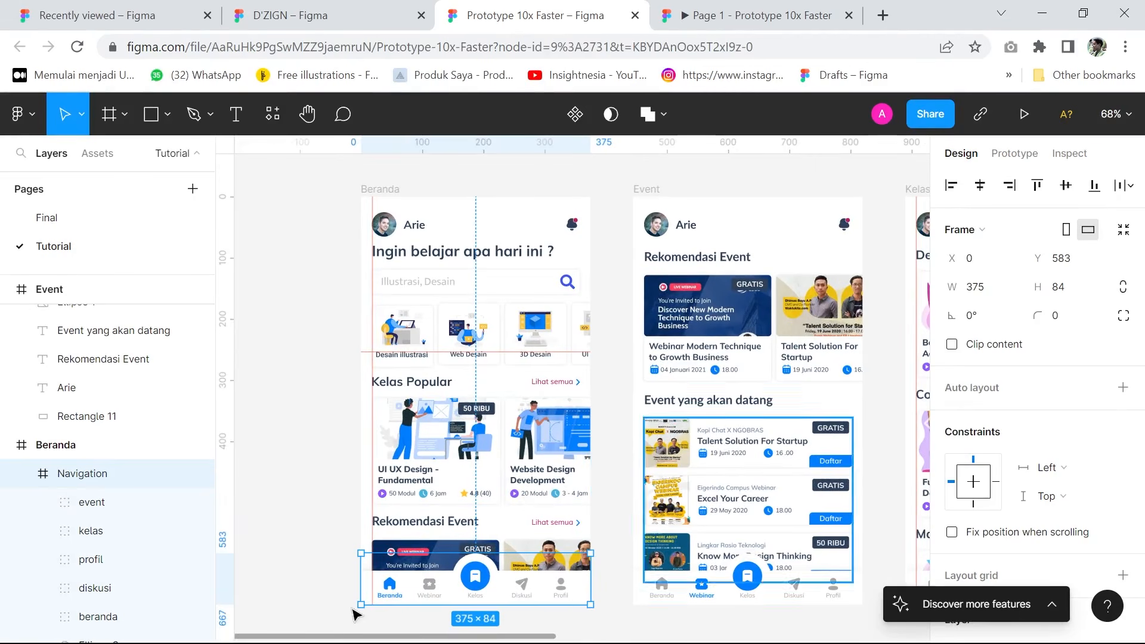
# Step: Select the Beranda item in the Beranda screen's navigation bar and switch to prototype editing
pyautogui.click(429, 591)
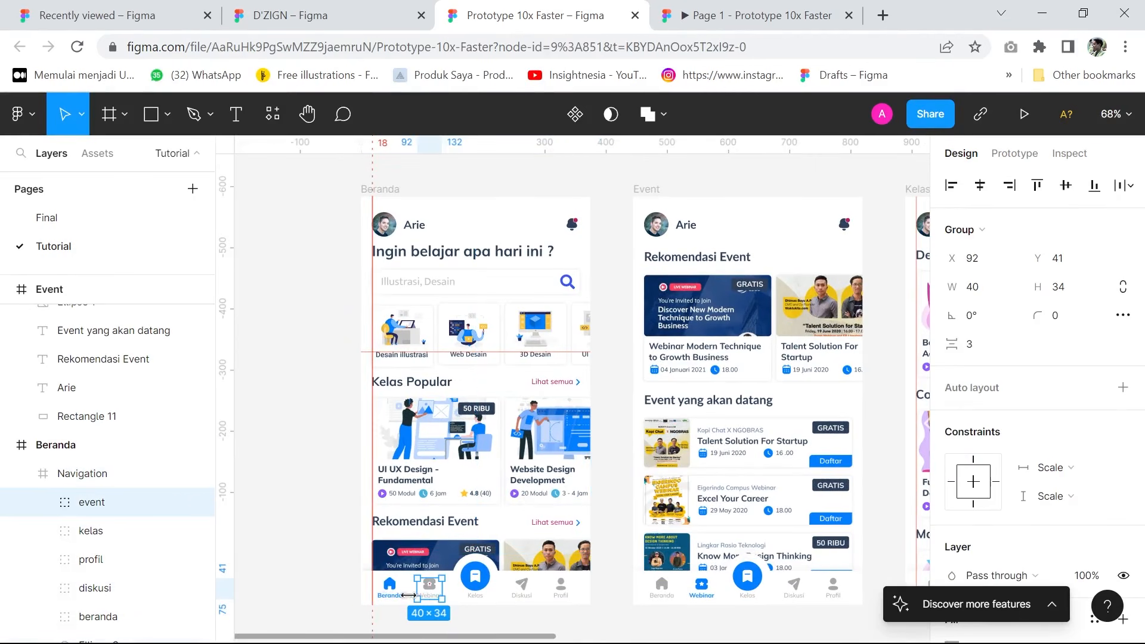
pyautogui.click(334, 594)
pyautogui.click(390, 587)
pyautogui.click(389, 587)
pyautogui.click(1014, 154)
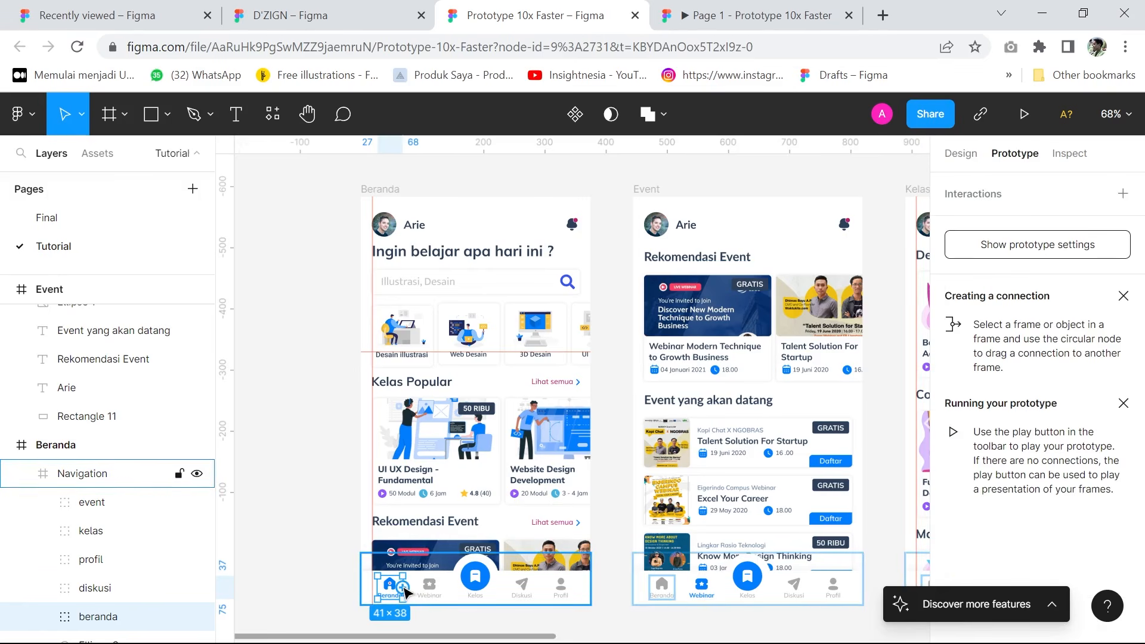
# Step: Link the Beranda and Webinar items of the Beranda screen's navigation bar to the Event screen
pyautogui.moveTo(404, 589); pyautogui.dragTo(686, 402)
pyautogui.click(432, 595)
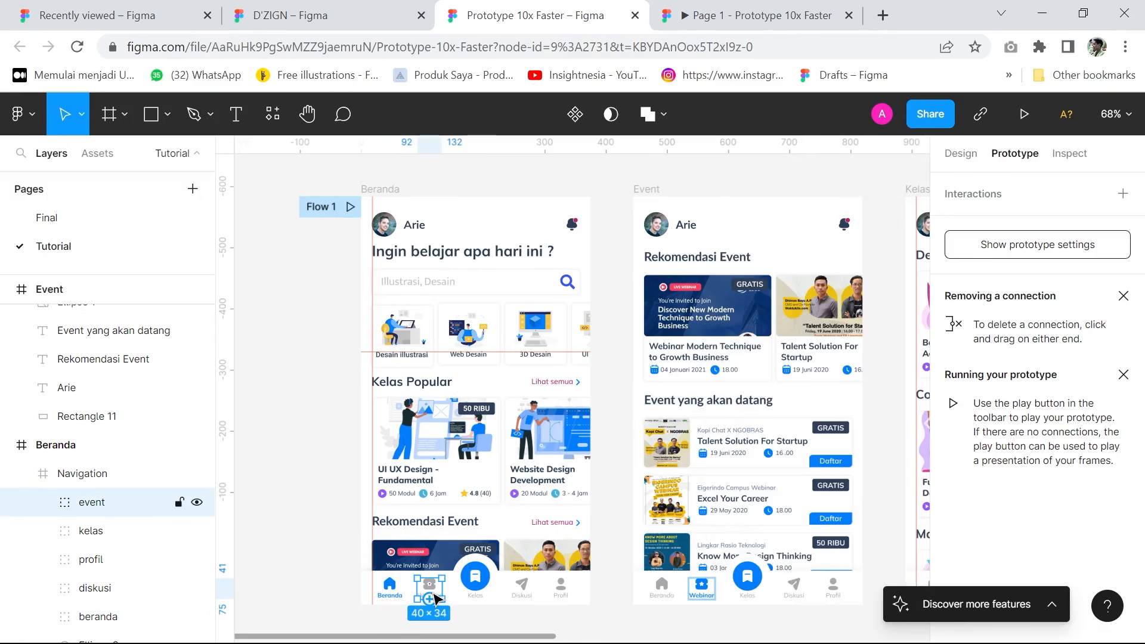
pyautogui.moveTo(443, 589); pyautogui.dragTo(690, 452)
# Step: Remove the connection from the Beranda navigation item to the Event screen
pyautogui.click(389, 587)
pyautogui.click(460, 595)
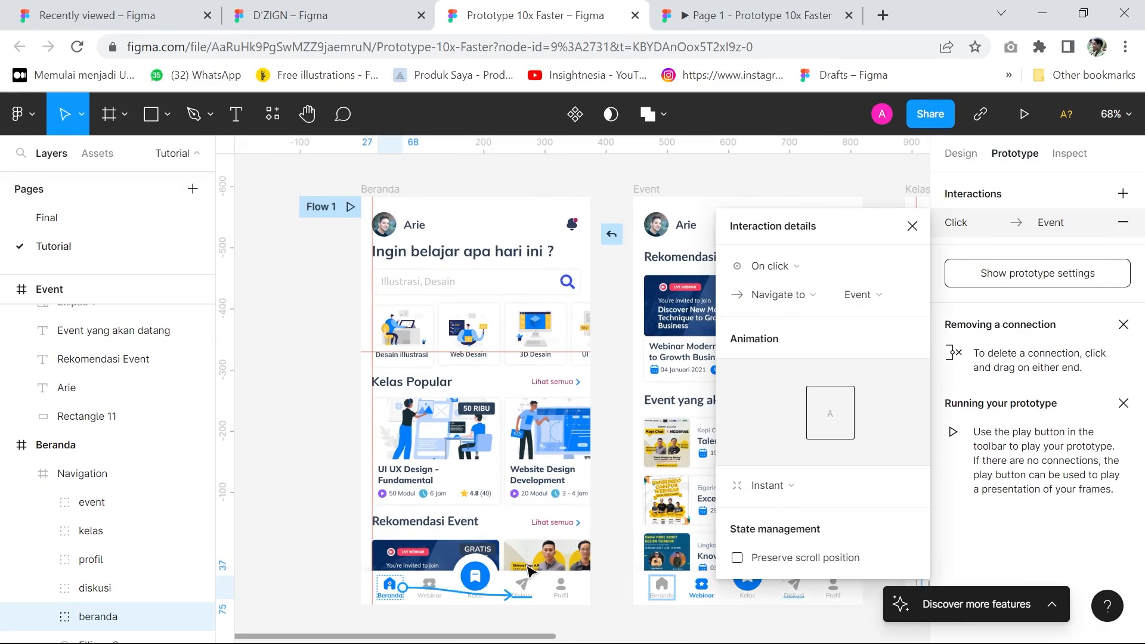
pyautogui.moveTo(528, 570); pyautogui.dragTo(379, 203)
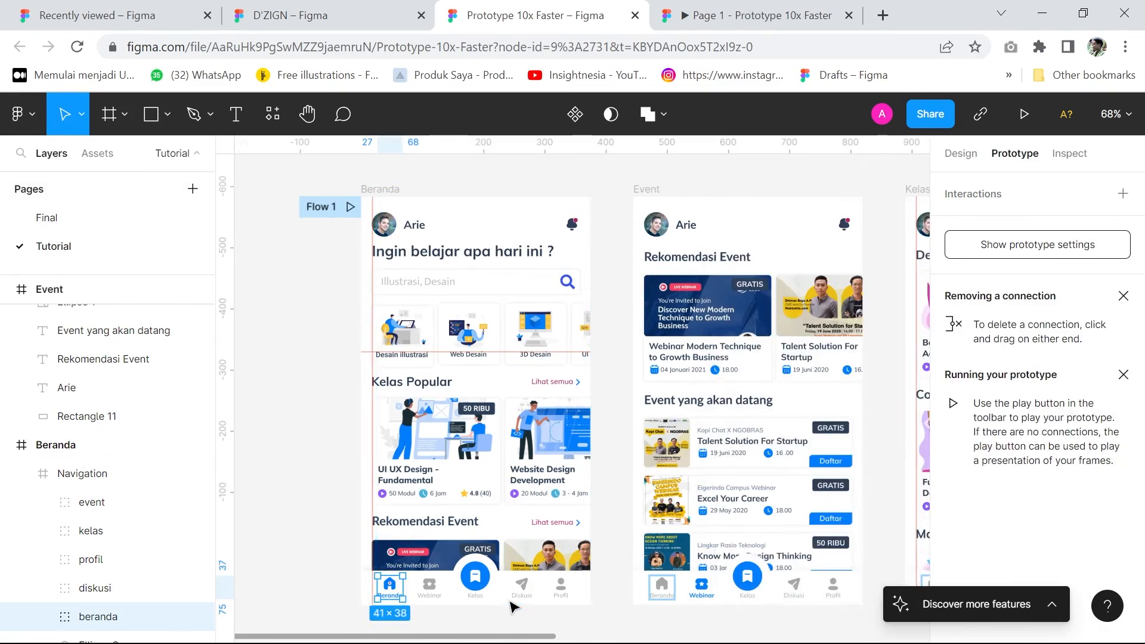
# Step: Link the Kelas item in the Beranda screen's navigation bar to the Kelas screen with an on-click navigation
pyautogui.click(471, 597)
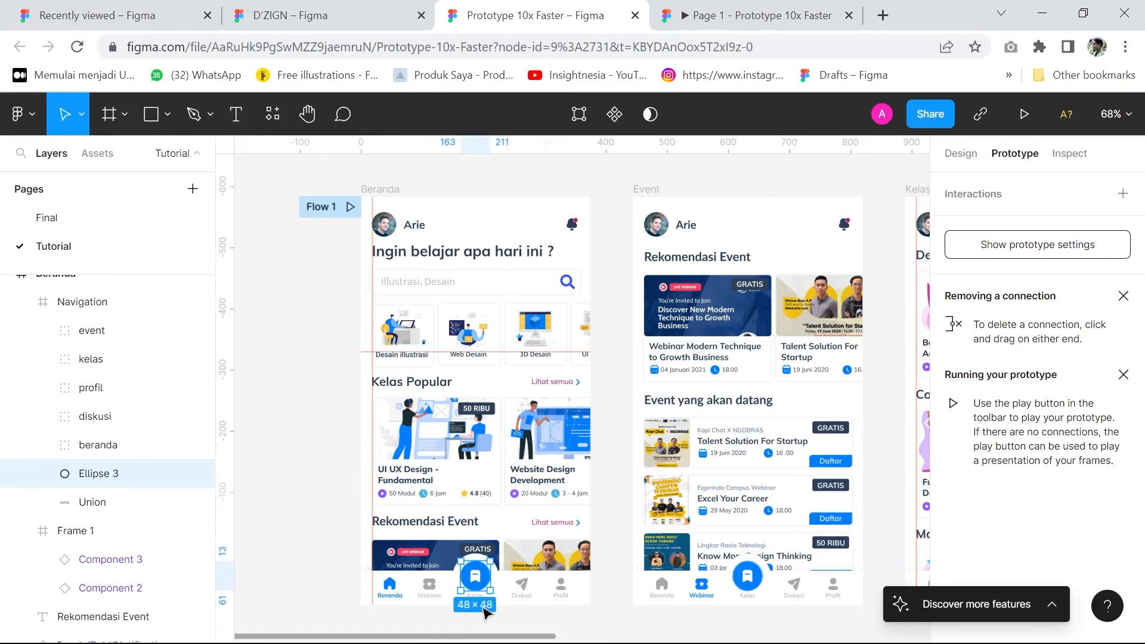
pyautogui.moveTo(477, 600); pyautogui.dragTo(835, 477)
pyautogui.press('Escape')
pyautogui.click(372, 564)
pyautogui.hscroll(5, 417, 614)
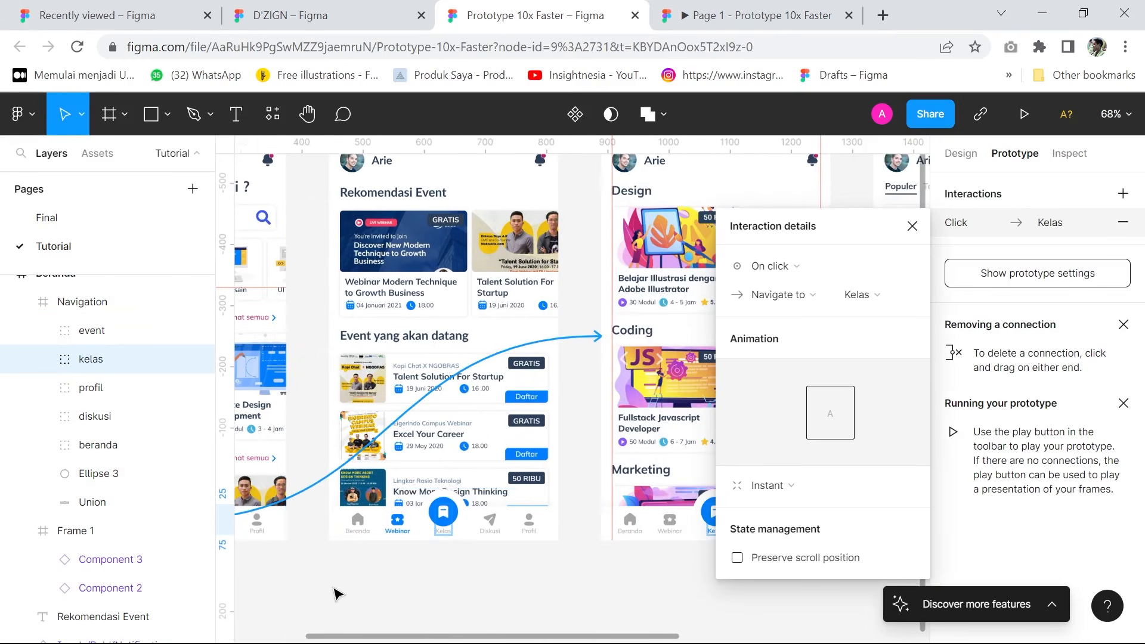
# Step: Link the Diskusi item in the Beranda screen's navigation bar to the Diskusi screen and close the interaction details
pyautogui.scroll(-5, 322, 588)
pyautogui.scroll(2, 364, 570)
pyautogui.click(344, 546)
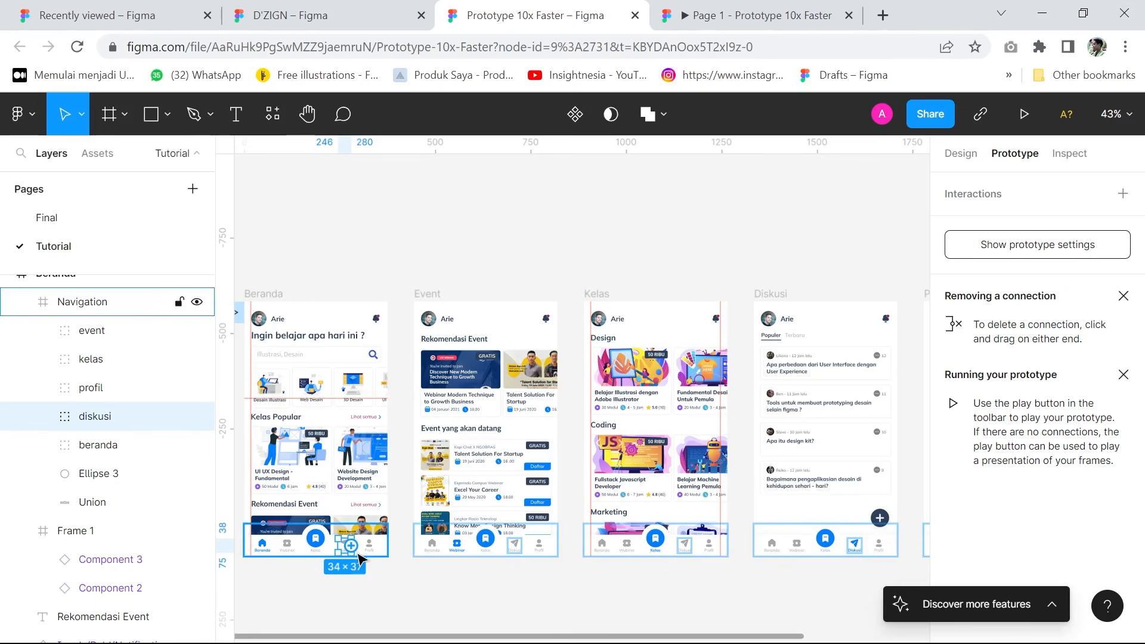
pyautogui.moveTo(351, 545); pyautogui.dragTo(778, 490)
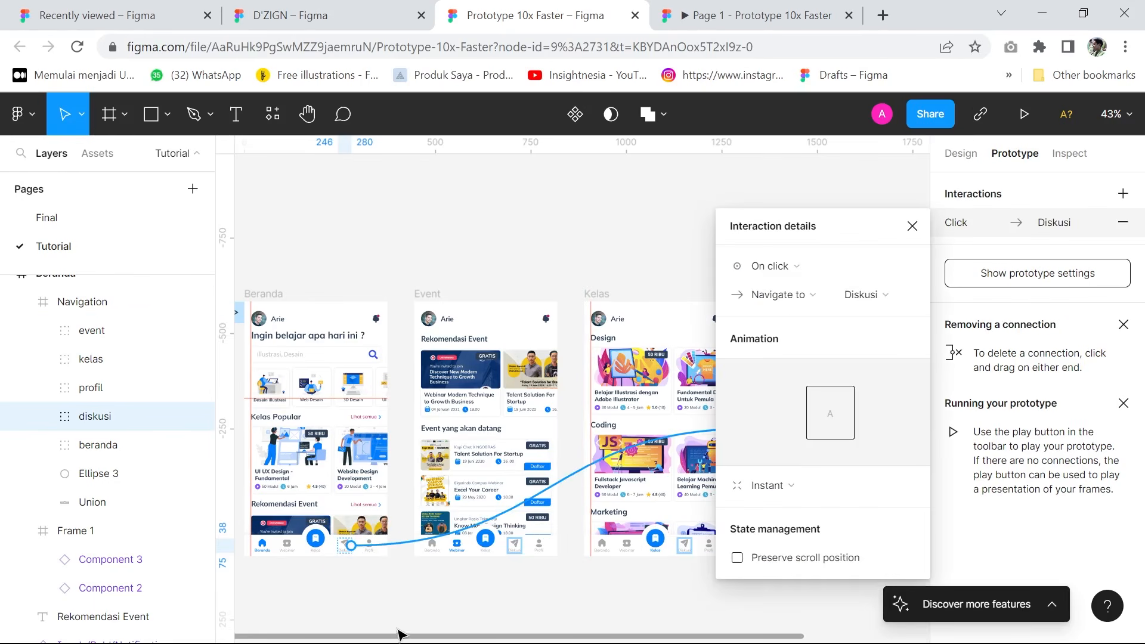
pyautogui.scroll(1, 493, 592)
pyautogui.click(913, 226)
pyautogui.scroll(-2, 573, 251)
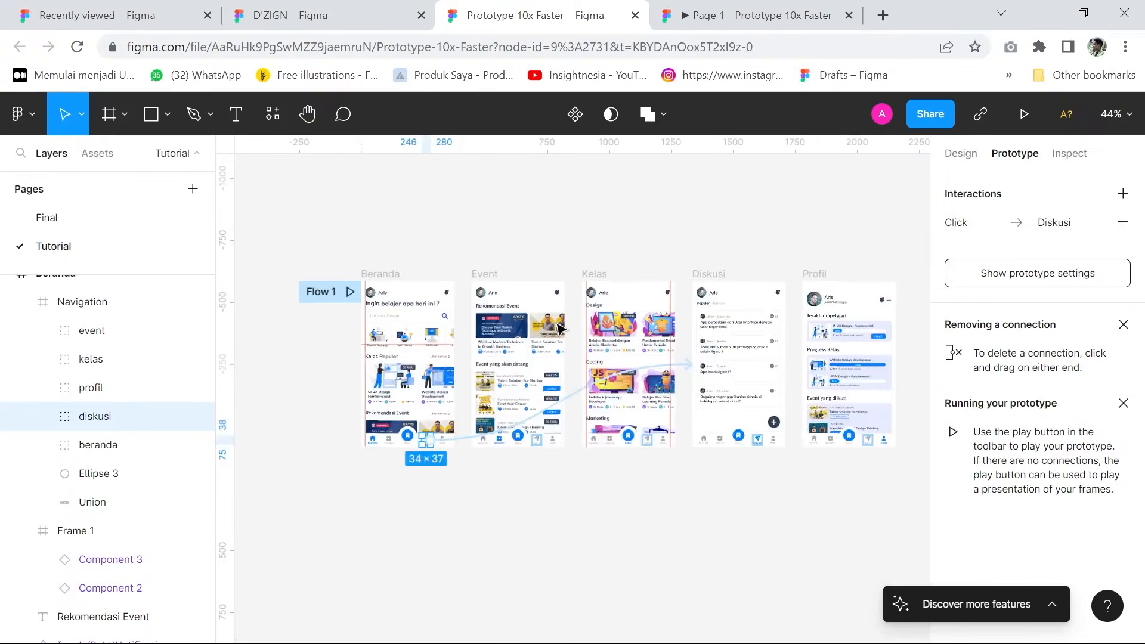
pyautogui.scroll(5, 573, 203)
# Step: Switch back to the D'ZIGN file and look over its web of prototype connections
pyautogui.click(366, 13)
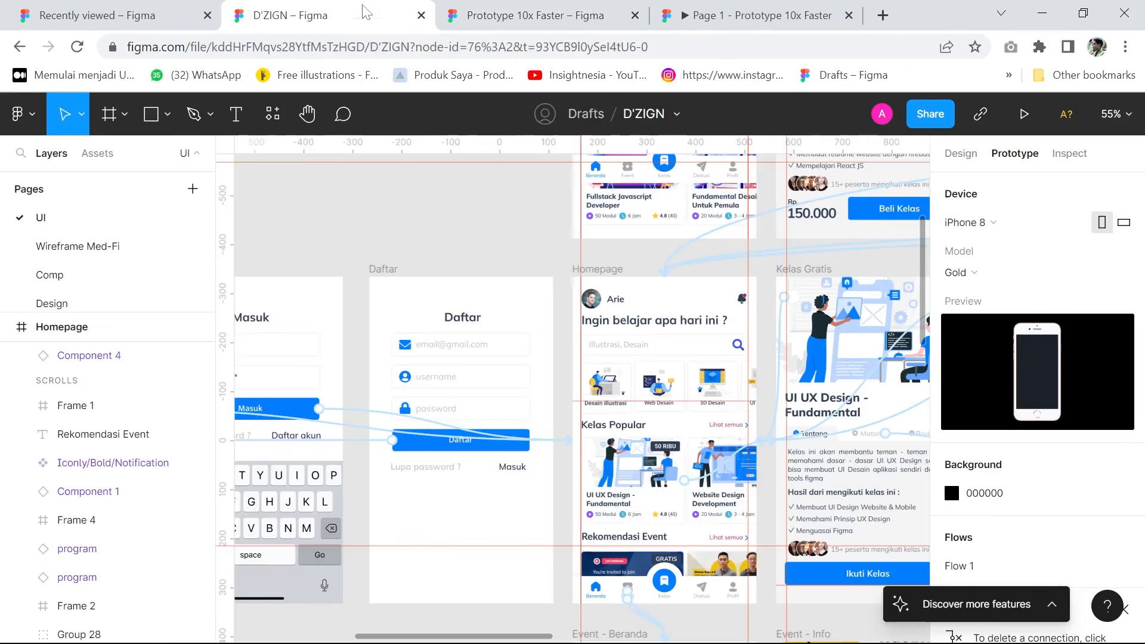
pyautogui.scroll(-5, 689, 441)
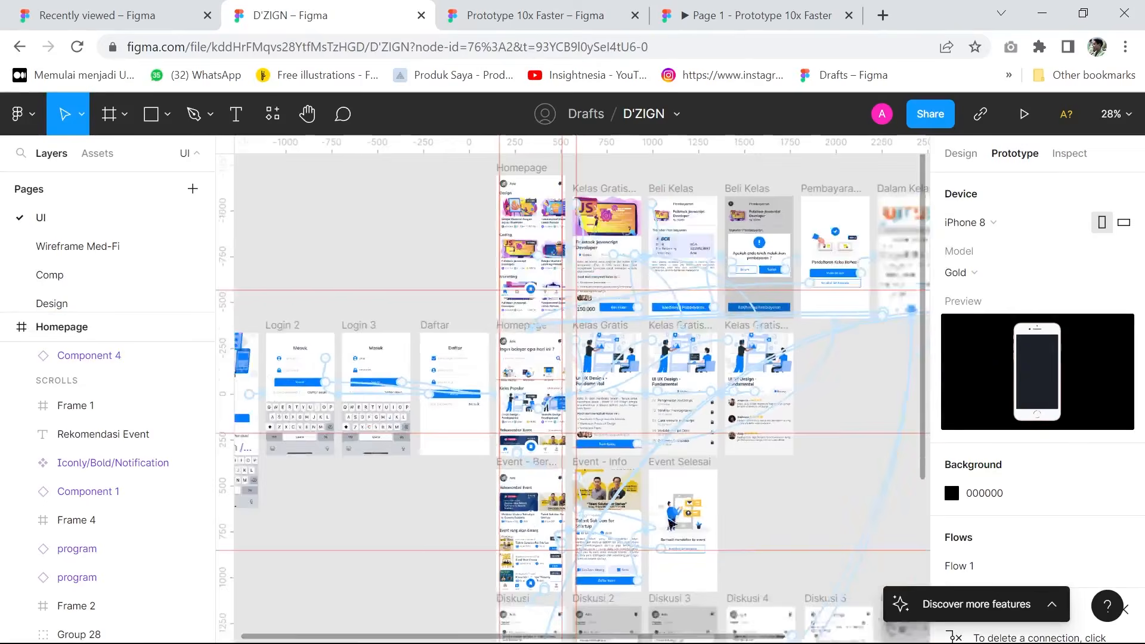
pyautogui.scroll(3, 584, 439)
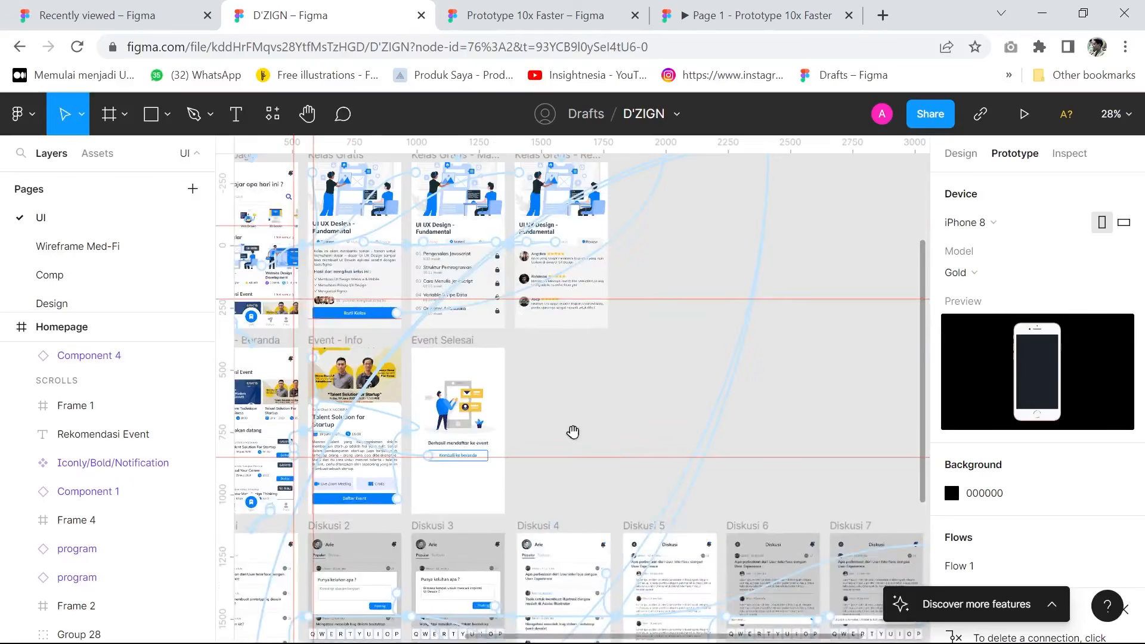
# Step: Examine the D'ZIGN connections across the Kelas, Event and Diskusi screens, and switch to the Prototype 10x Faster file
pyautogui.moveTo(574, 431); pyautogui.dragTo(644, 308)
pyautogui.scroll(-2, 635, 524)
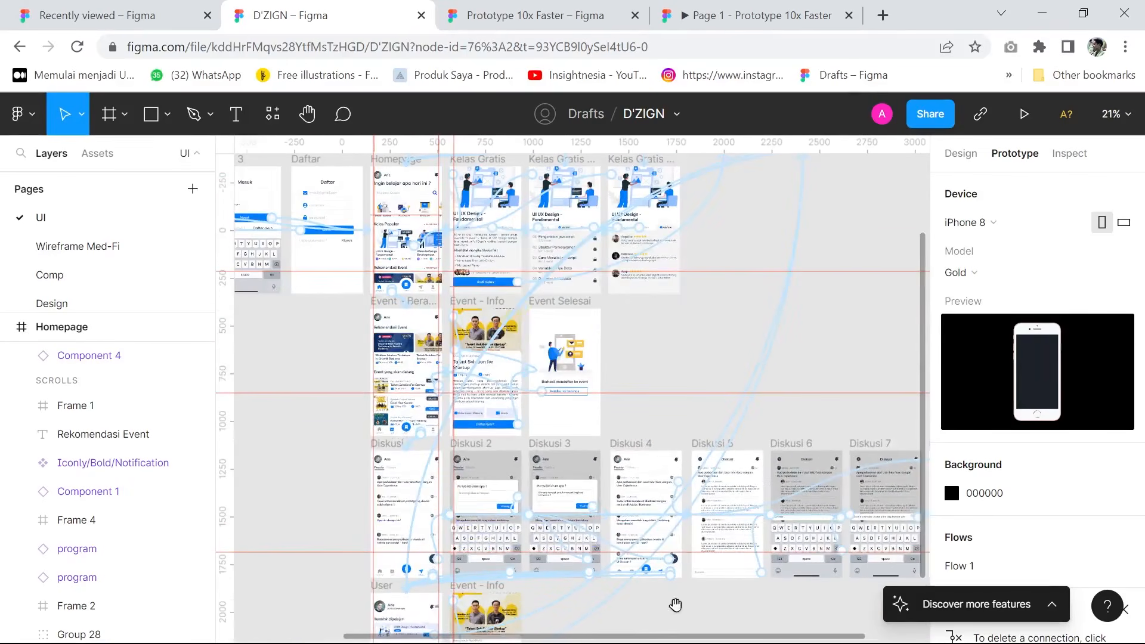
pyautogui.hscroll(-1, 724, 615)
pyautogui.scroll(-2, 630, 360)
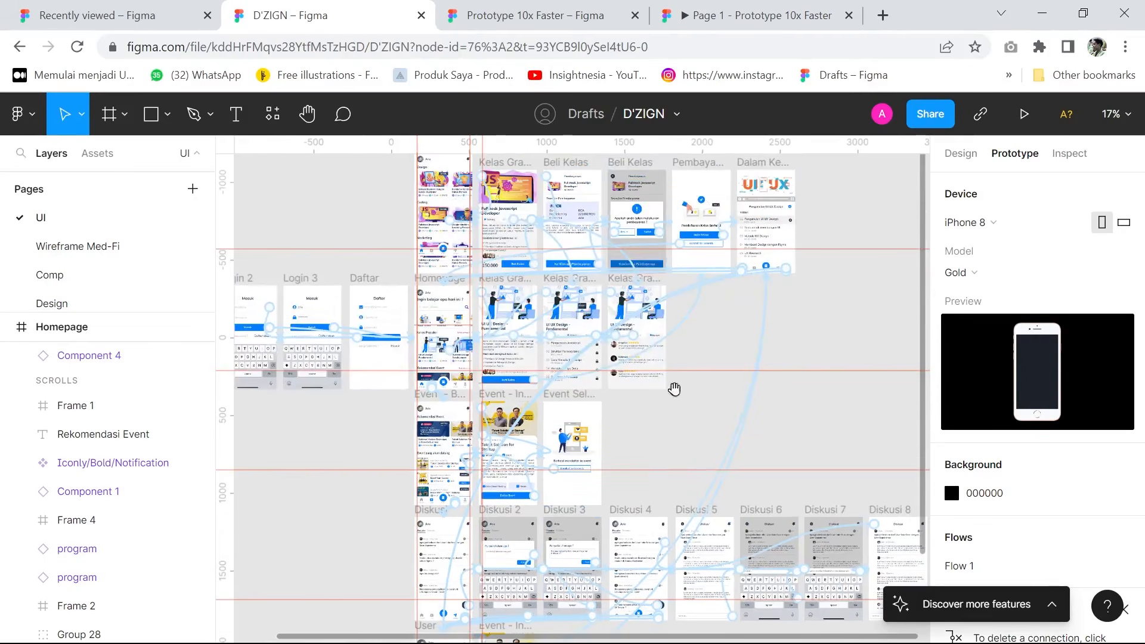
pyautogui.click(534, 19)
pyautogui.scroll(-4, 658, 263)
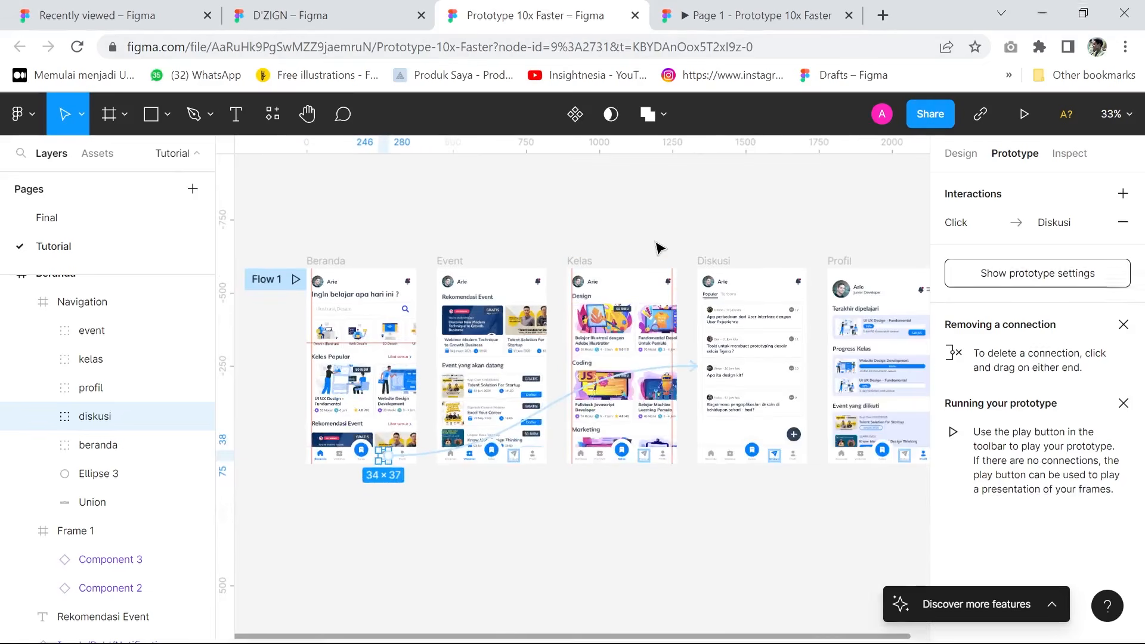
# Step: Delete the navigation bars from the Event, Kelas, Diskusi and Profil screens
pyautogui.click(588, 473)
pyautogui.click(578, 464)
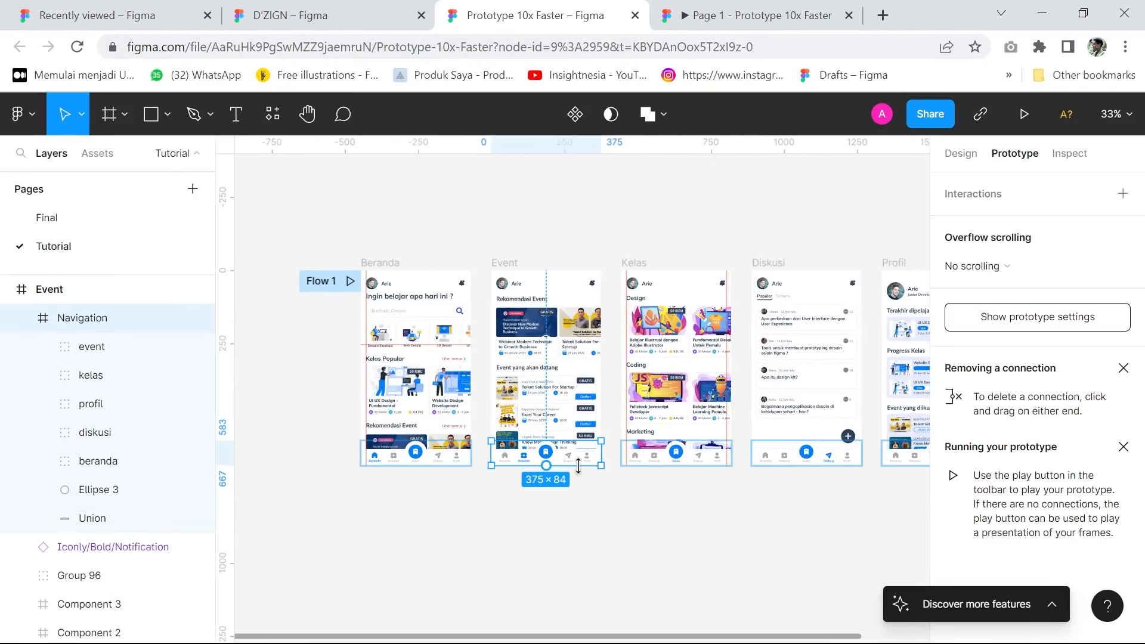
pyautogui.scroll(1, 594, 510)
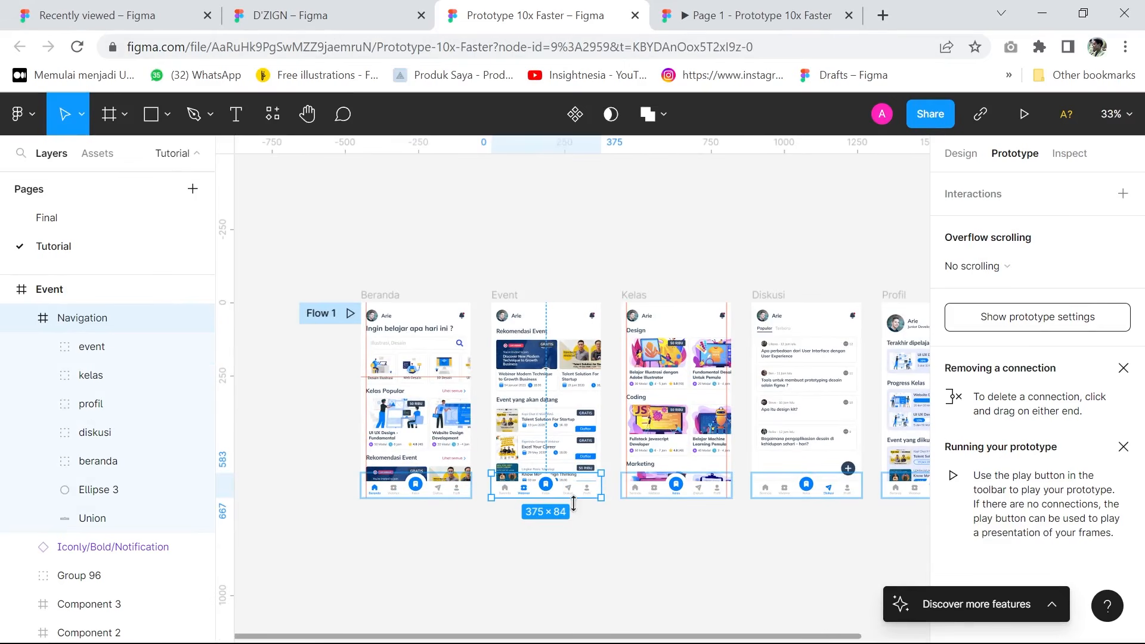
pyautogui.scroll(2, 662, 543)
pyautogui.scroll(3, 509, 511)
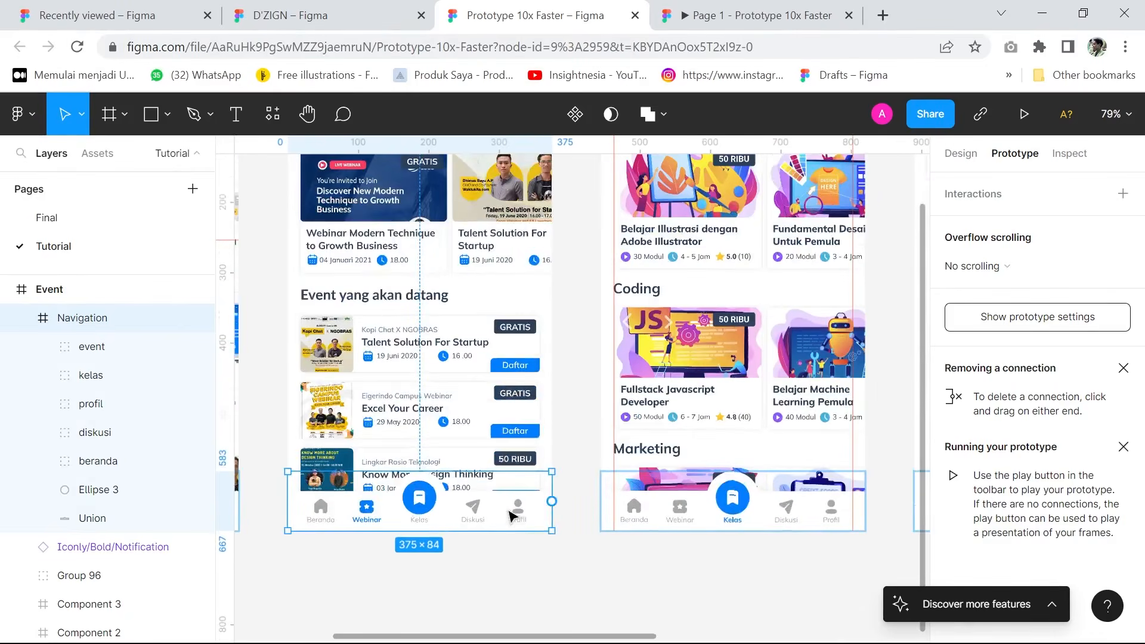
pyautogui.scroll(1, 511, 507)
pyautogui.scroll(-3, 537, 489)
pyautogui.scroll(2, 576, 465)
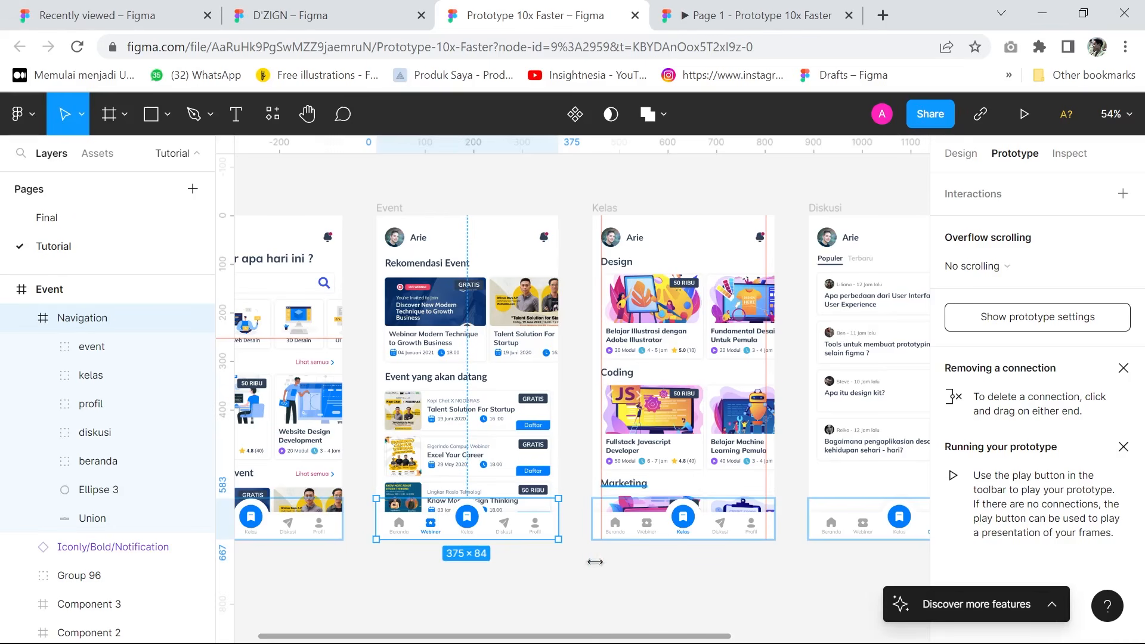
pyautogui.hscroll(2, 578, 570)
pyautogui.scroll(-2, 603, 555)
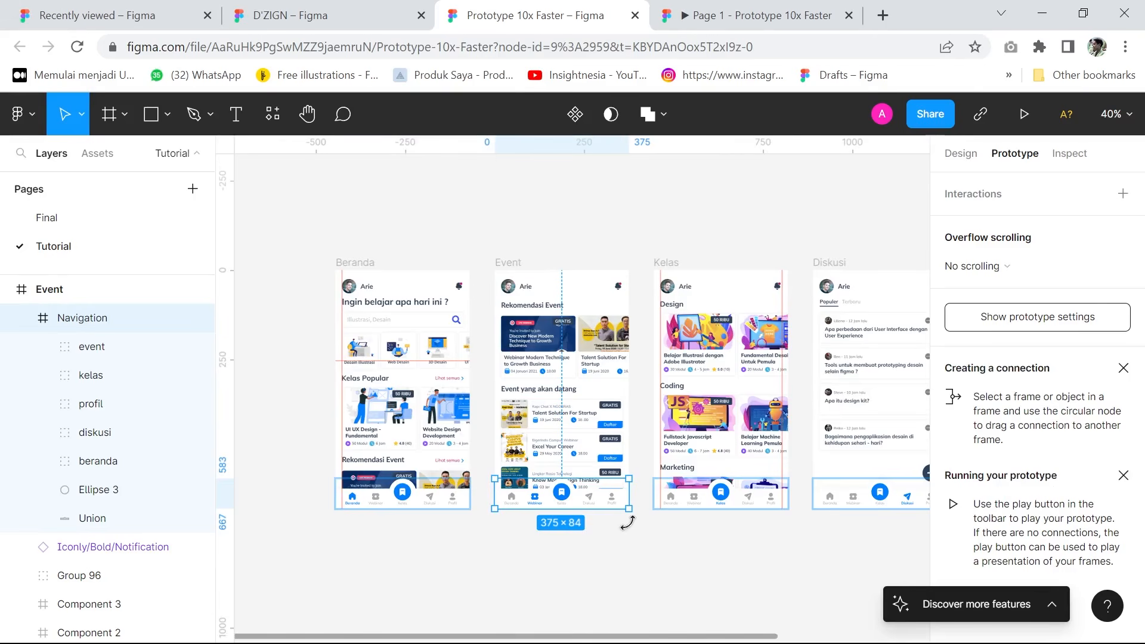
pyautogui.hscroll(2, 483, 529)
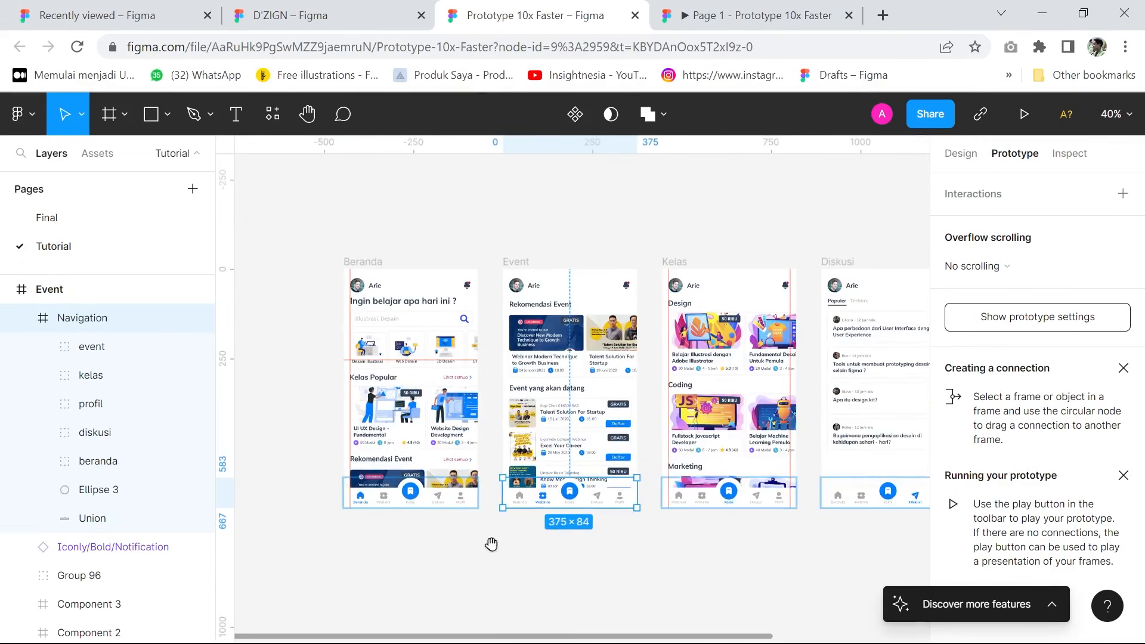
pyautogui.keyDown('shift'); pyautogui.click(686, 507); pyautogui.keyUp('shift')
pyautogui.hscroll(5, 519, 589)
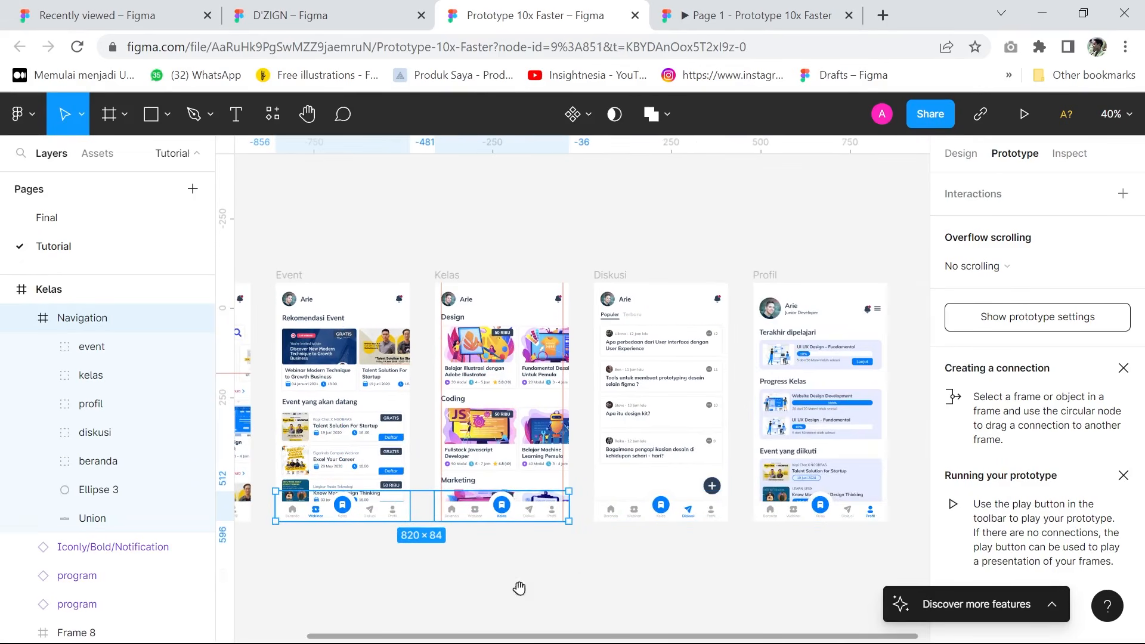
pyautogui.keyDown('shift'); pyautogui.click(642, 518); pyautogui.keyUp('shift')
pyautogui.keyDown('shift'); pyautogui.click(799, 517); pyautogui.keyUp('shift')
pyautogui.click(798, 516)
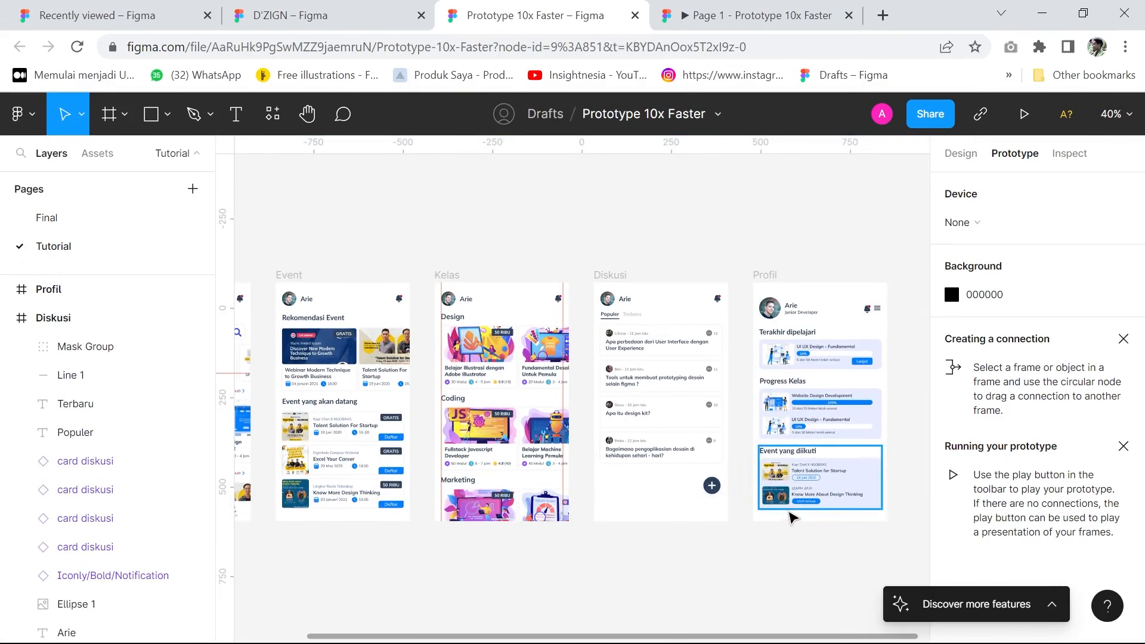
# Step: Move the Beranda screen's navigation bar out onto the empty canvas beside the screen and turn it into a component
pyautogui.hscroll(-10, 754, 553)
pyautogui.click(568, 529)
pyautogui.scroll(5, 568, 529)
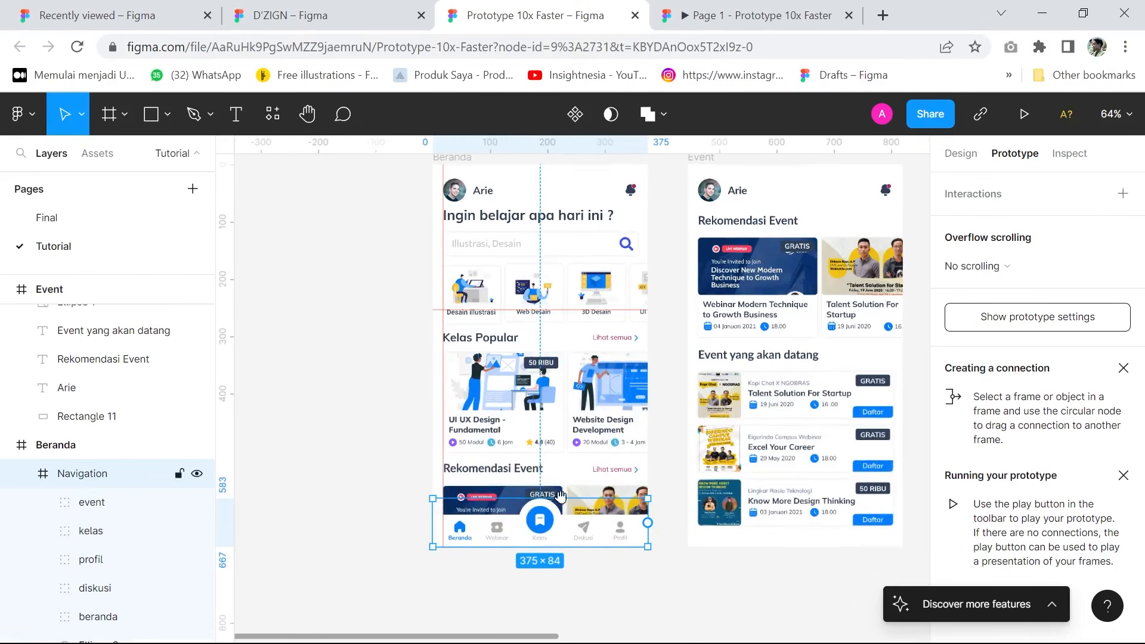
pyautogui.click(955, 170)
pyautogui.scroll(3, 690, 549)
pyautogui.hscroll(-2, 690, 550)
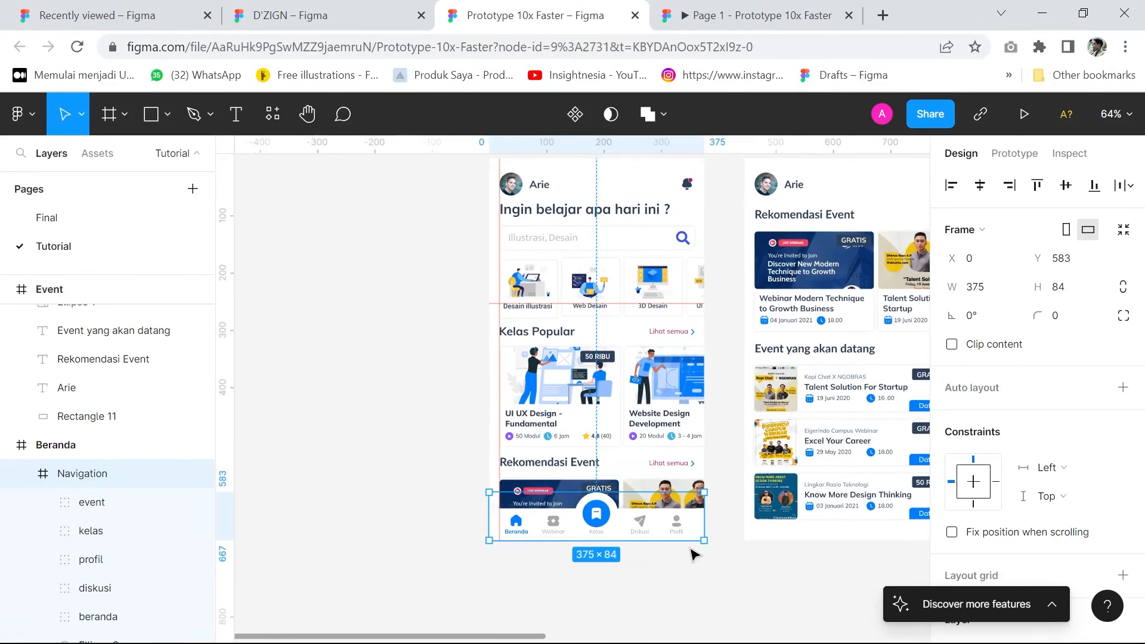
pyautogui.moveTo(702, 626); pyautogui.dragTo(488, 357)
pyautogui.scroll(-2, 441, 310)
pyautogui.scroll(5, 459, 397)
pyautogui.scroll(-2, 525, 495)
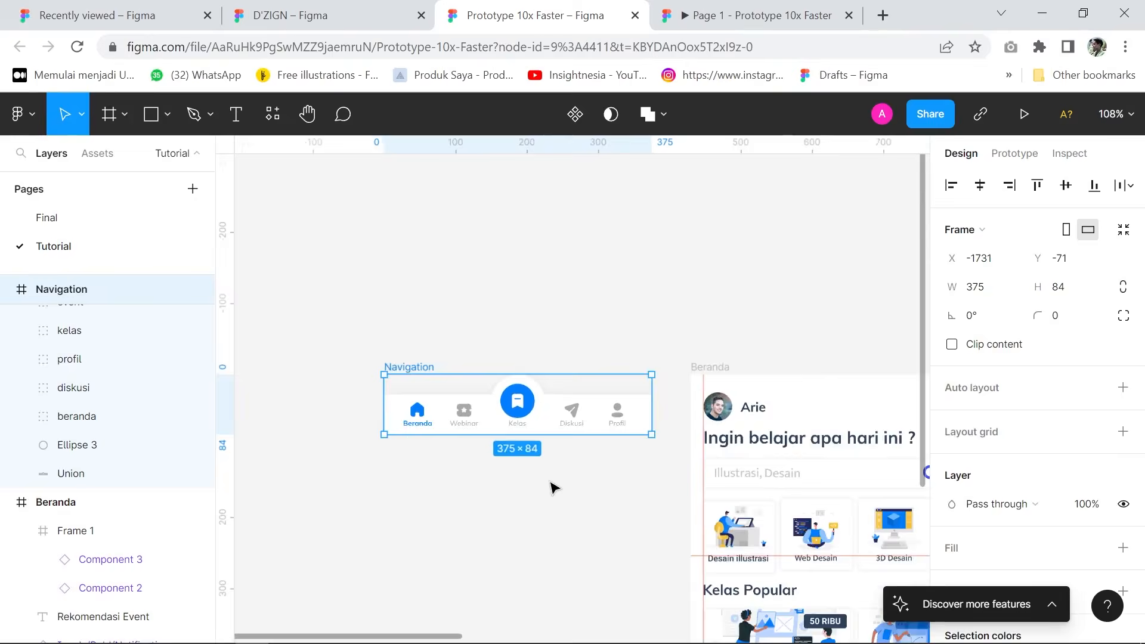
pyautogui.scroll(4, 549, 485)
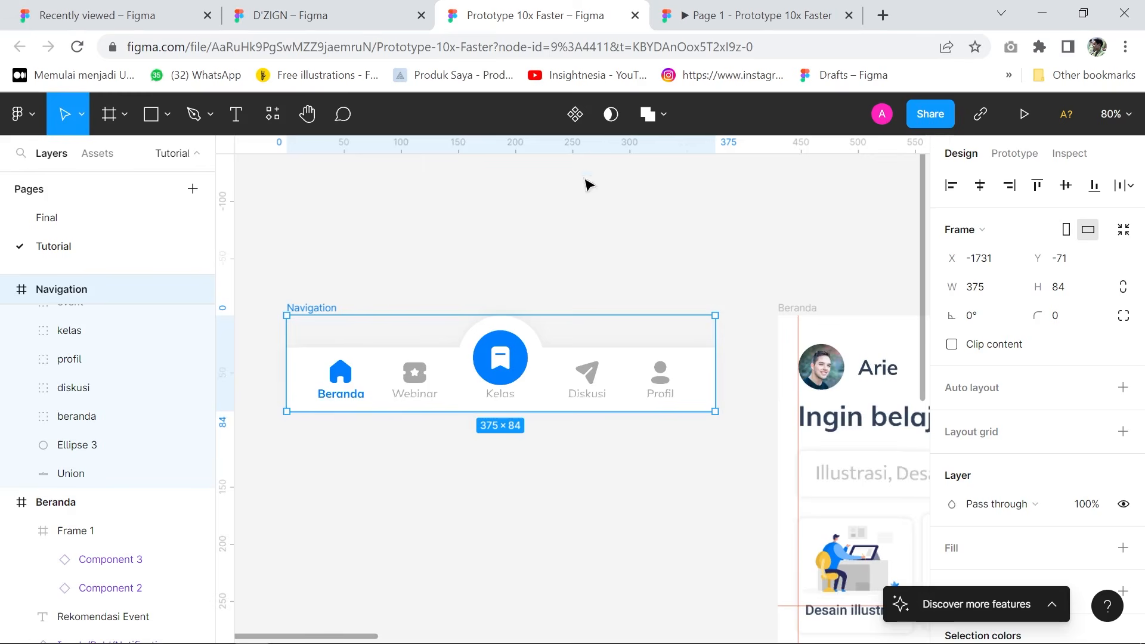
pyautogui.click(576, 115)
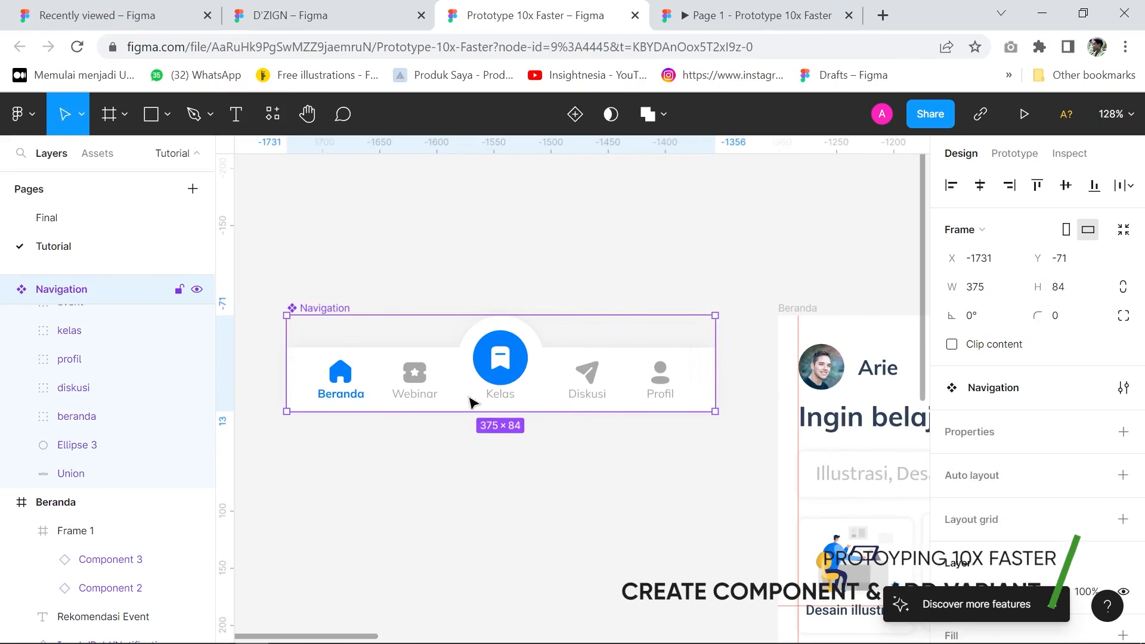
# Step: Link the Beranda item in the Navigation component to the Beranda screen with an on-click navigation
pyautogui.click(1015, 154)
pyautogui.click(315, 444)
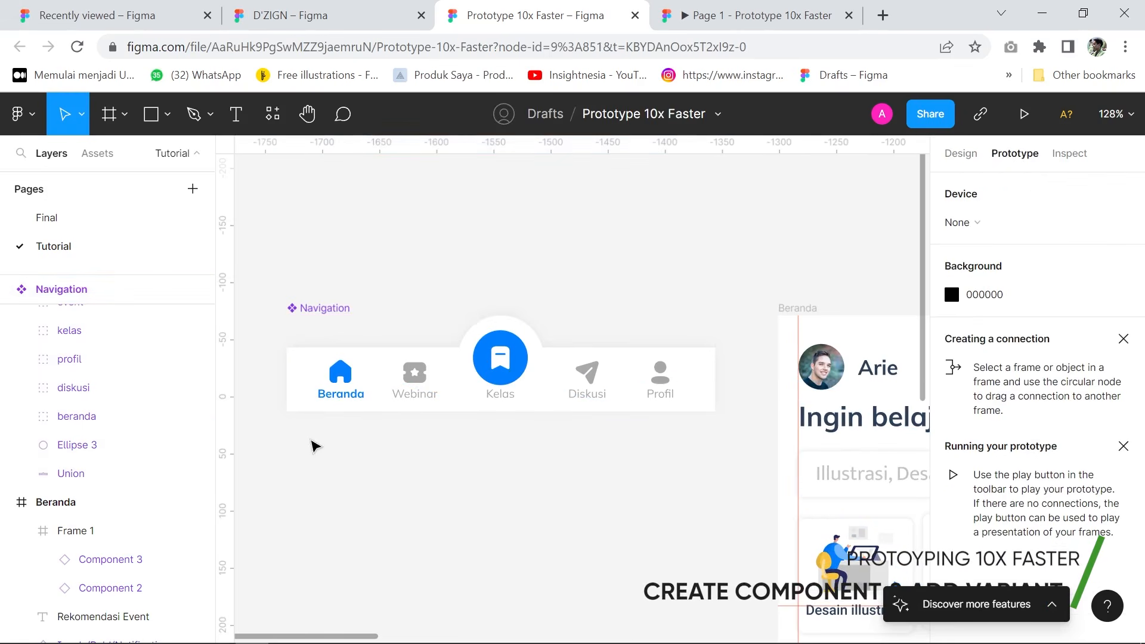
pyautogui.click(393, 388)
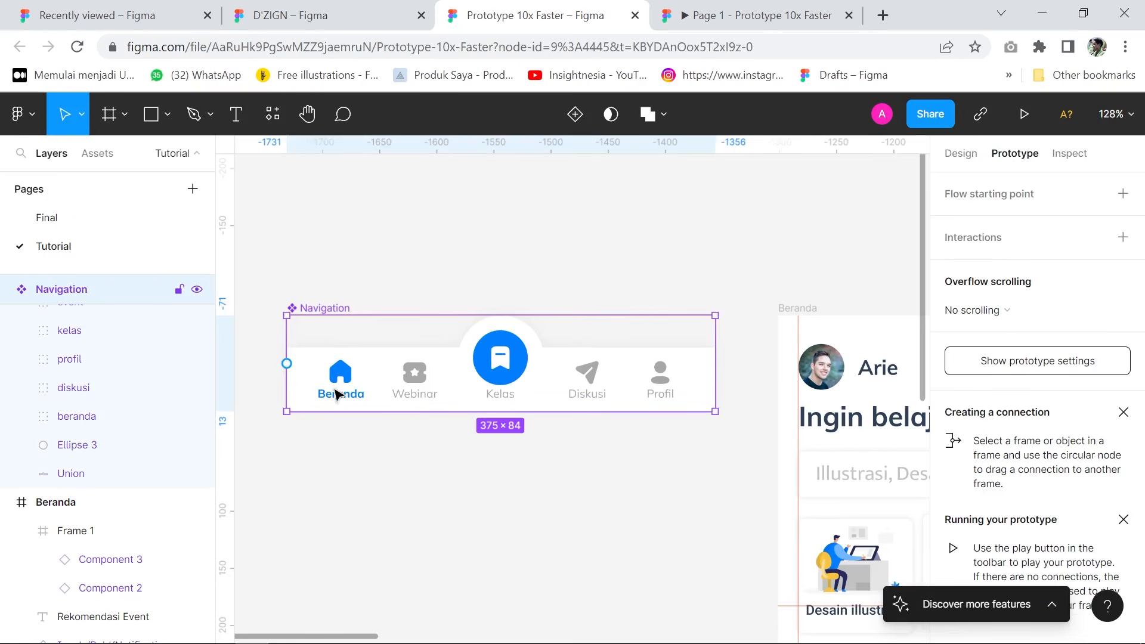
pyautogui.doubleClick(348, 384)
pyautogui.scroll(-5, 430, 452)
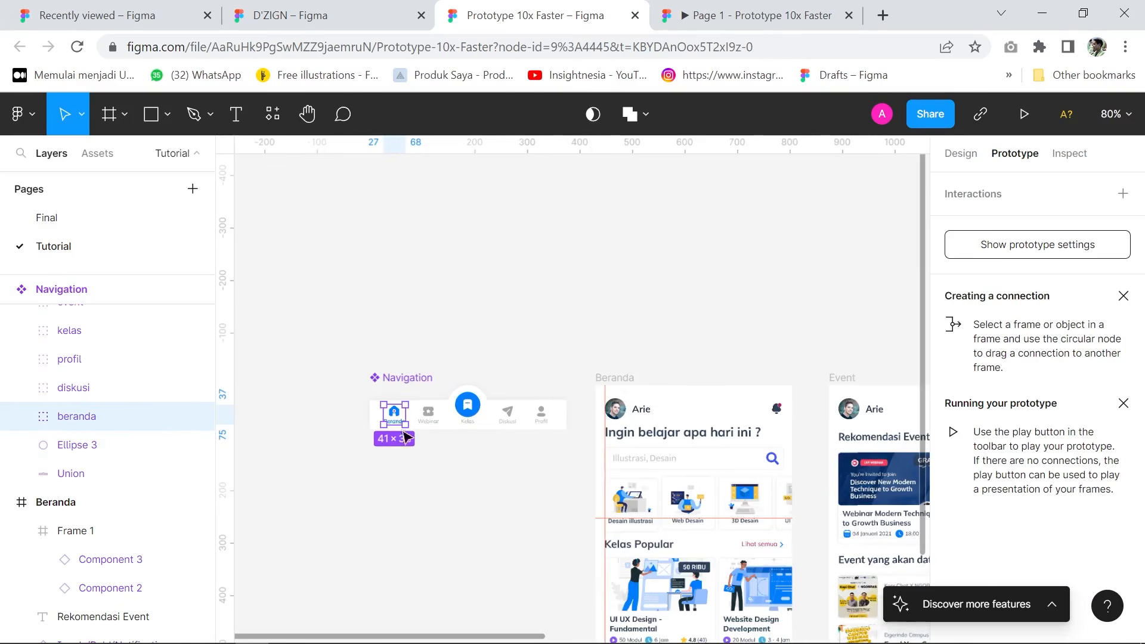
pyautogui.moveTo(406, 425); pyautogui.dragTo(657, 477)
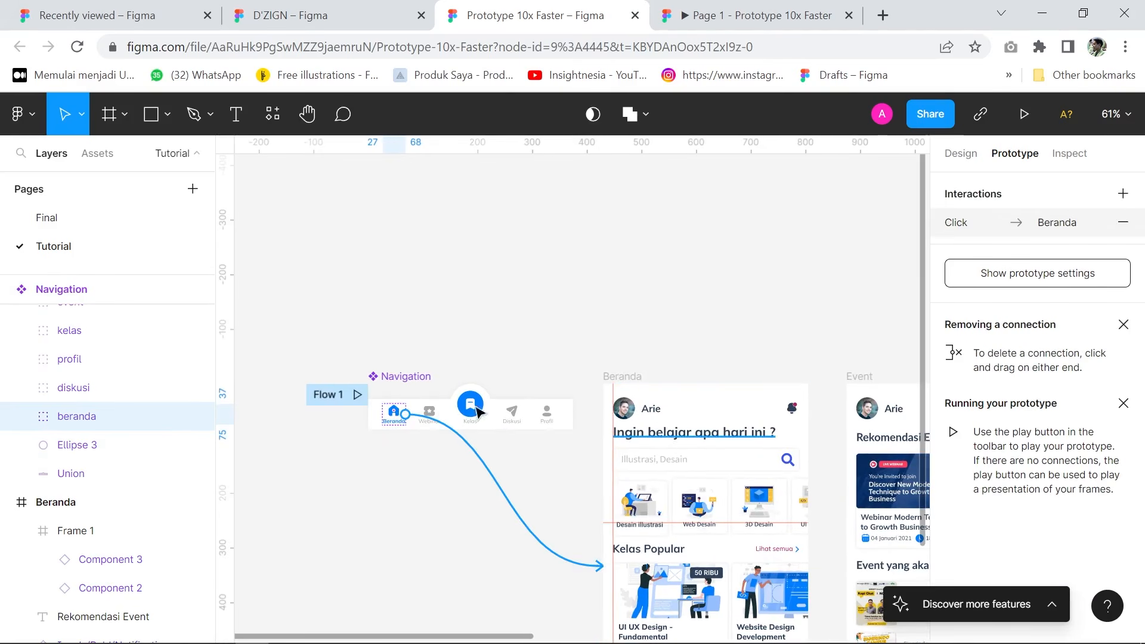
# Step: Link the Navigation component's Webinar item to the Event screen and its Kelas item to the Kelas screen
pyautogui.click(430, 414)
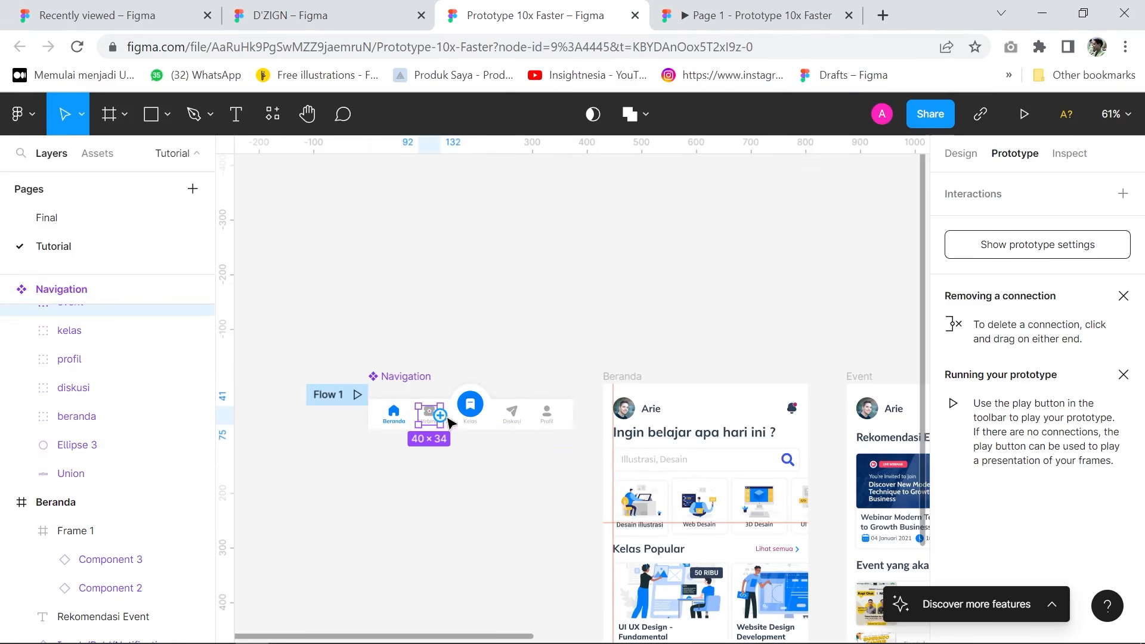
pyautogui.moveTo(441, 415); pyautogui.dragTo(865, 474)
pyautogui.click(480, 411)
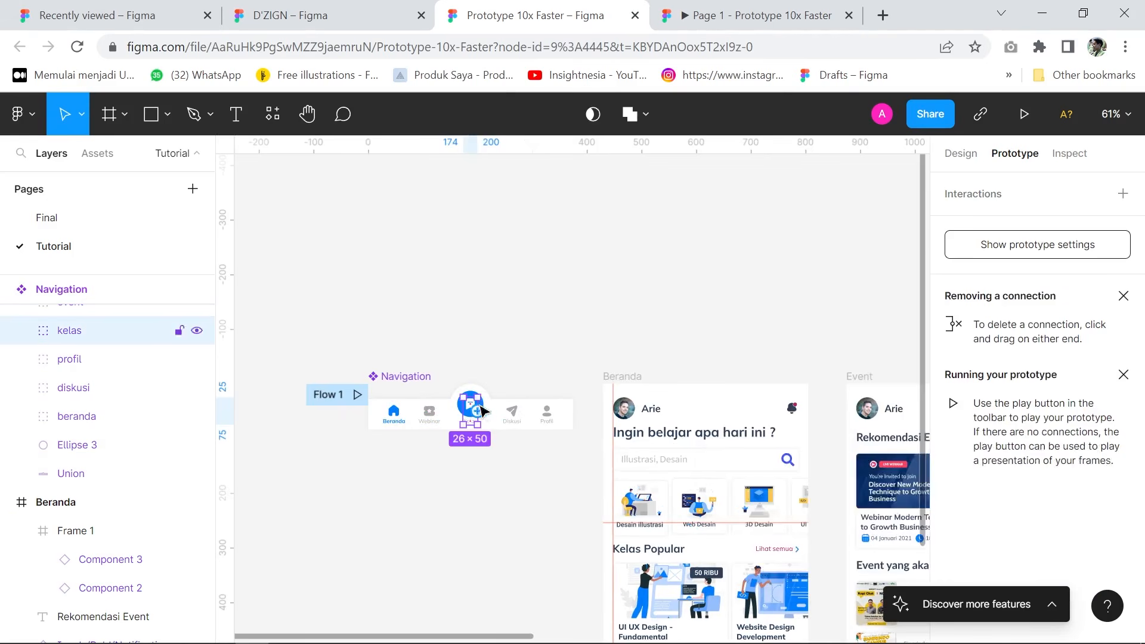
pyautogui.scroll(-5, 629, 325)
pyautogui.scroll(-2, 402, 441)
pyautogui.scroll(2, 353, 323)
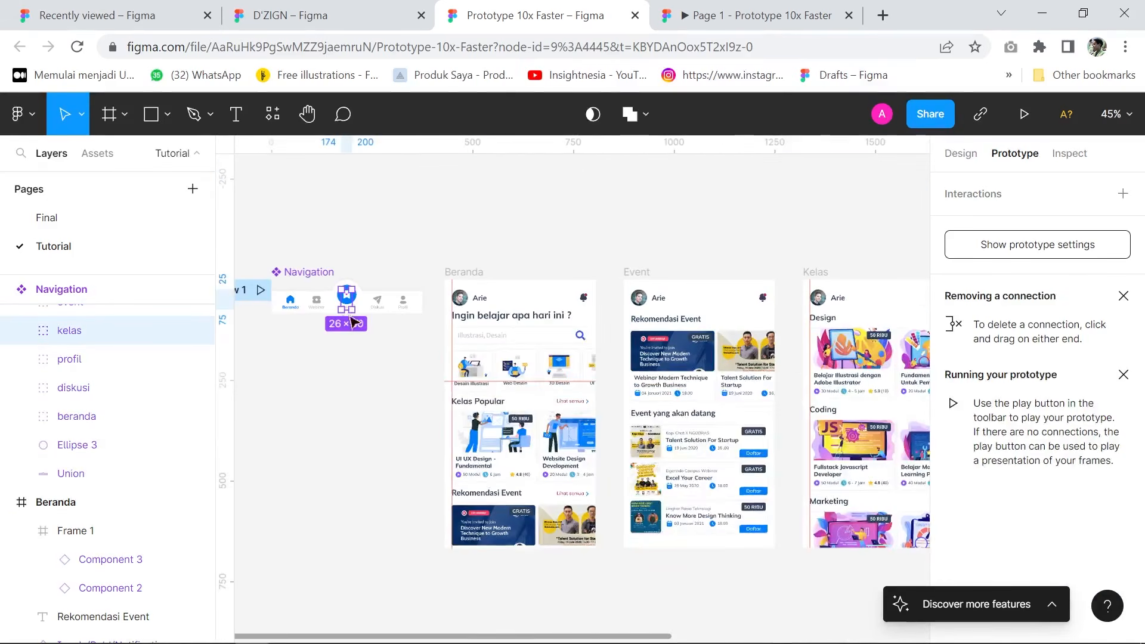
pyautogui.moveTo(353, 301); pyautogui.dragTo(803, 407)
# Step: Link the Diskusi item in the Navigation component to the Diskusi screen with an on-click navigation
pyautogui.click(385, 308)
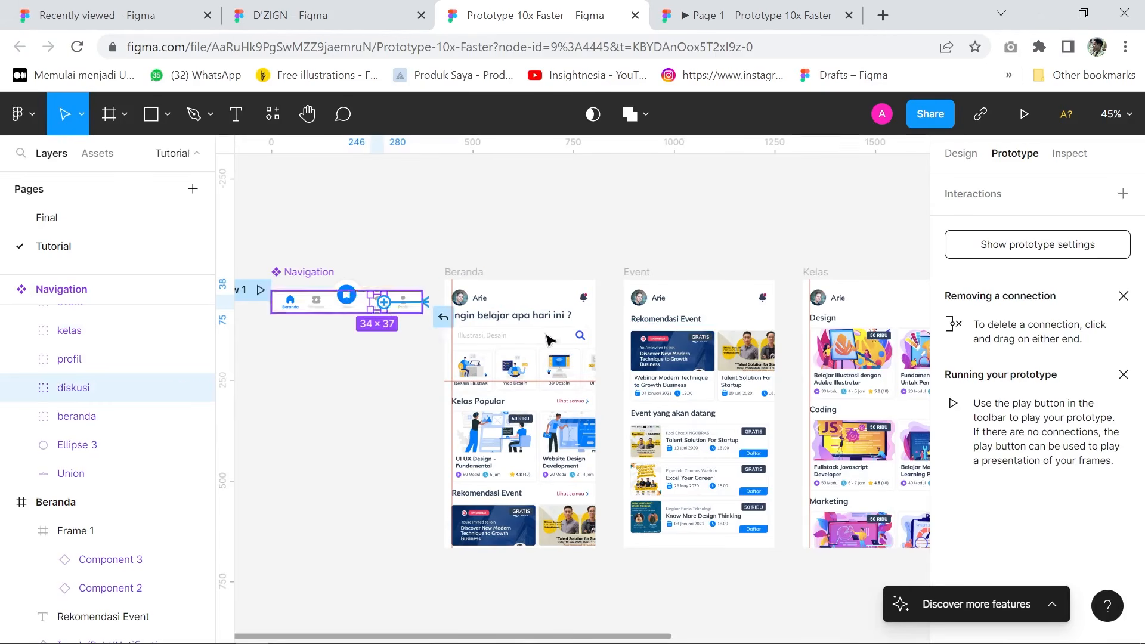
pyautogui.moveTo(383, 303); pyautogui.dragTo(818, 409)
pyautogui.hscroll(-5, 434, 338)
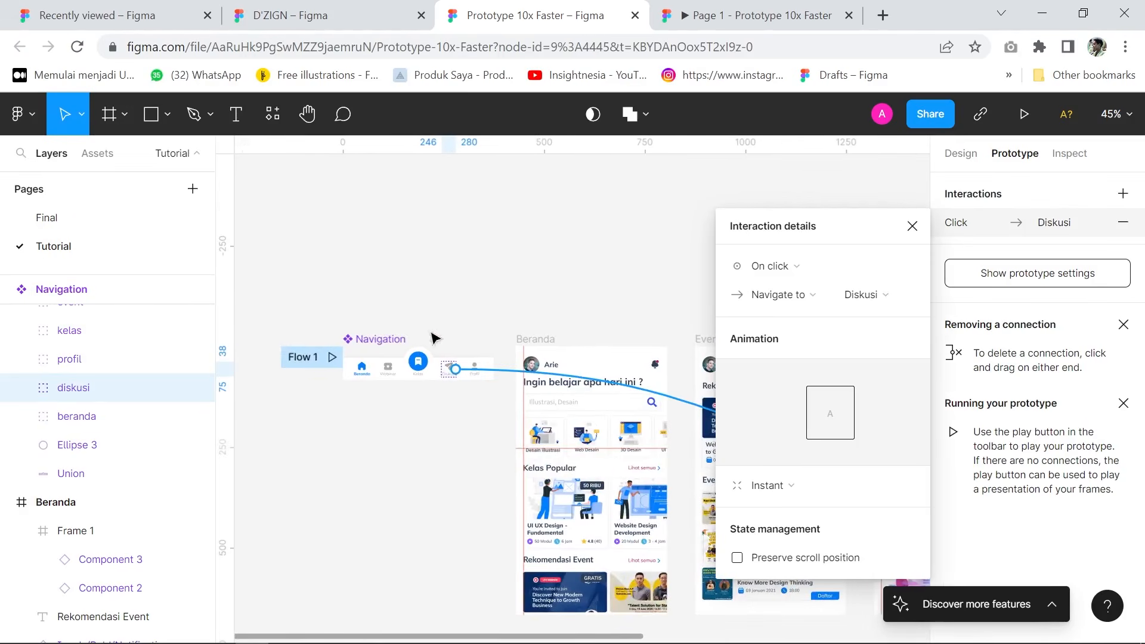
# Step: Link the Profil item in the Navigation component to the Profil screen and close the interaction details
pyautogui.hscroll(1, 434, 339)
pyautogui.scroll(3, 472, 374)
pyautogui.click(472, 372)
pyautogui.moveTo(483, 368); pyautogui.dragTo(816, 464)
pyautogui.hscroll(-5, 566, 370)
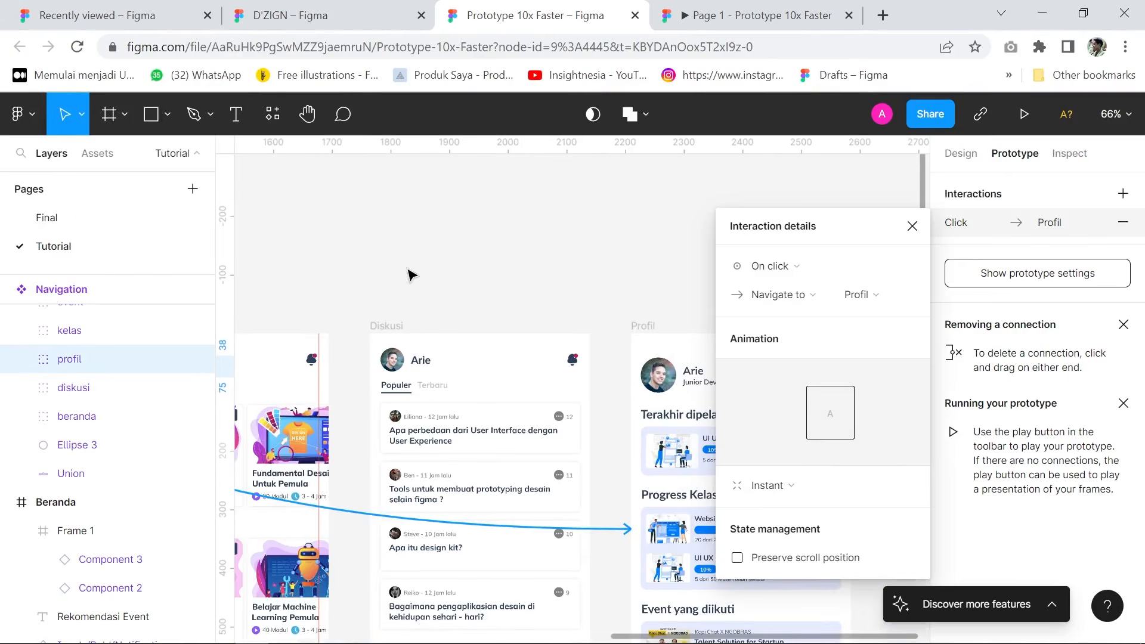
pyautogui.scroll(-2, 409, 274)
pyautogui.hscroll(-5, 358, 320)
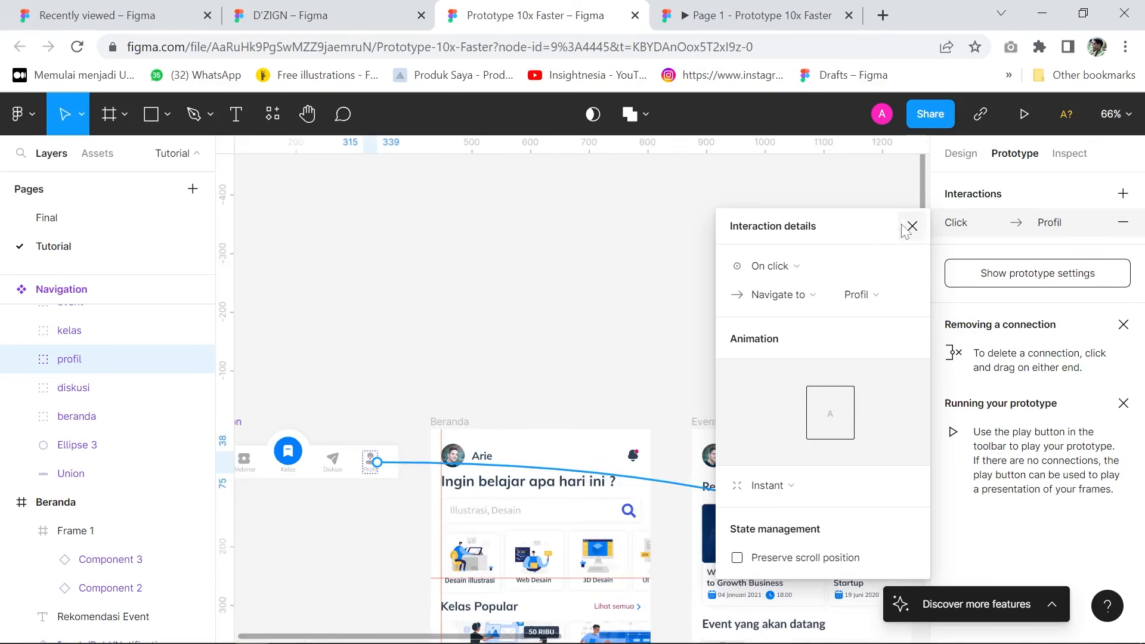
pyautogui.click(908, 227)
# Step: Add a second variant to the Navigation component and compare its connections with those of the Default variant
pyautogui.press('Escape')
pyautogui.hotkey('shift', '2')
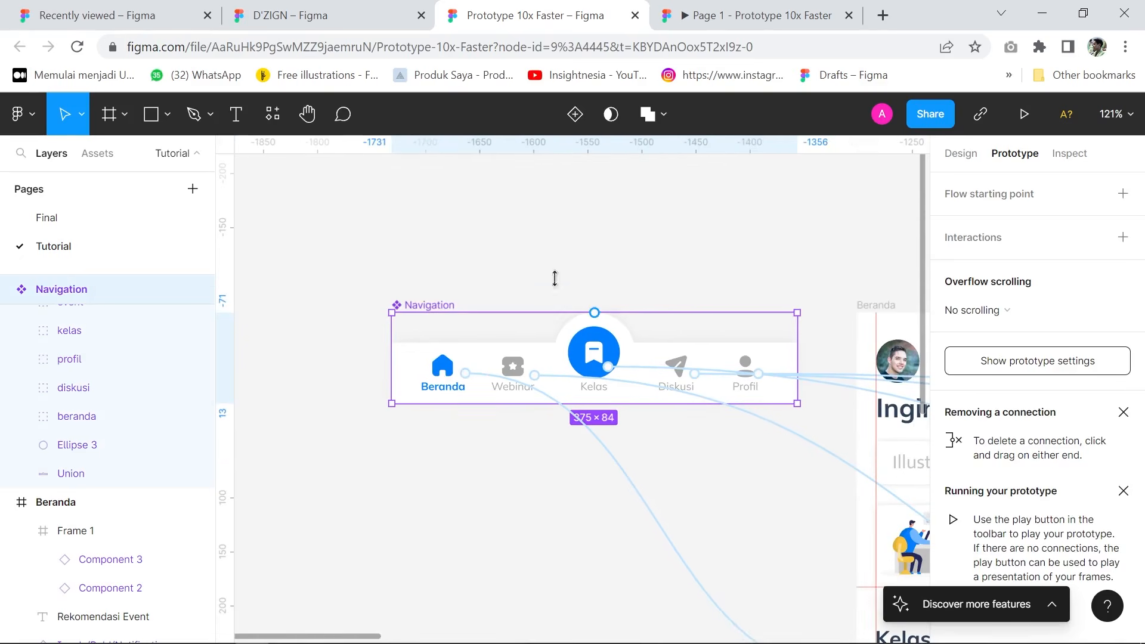
pyautogui.click(575, 114)
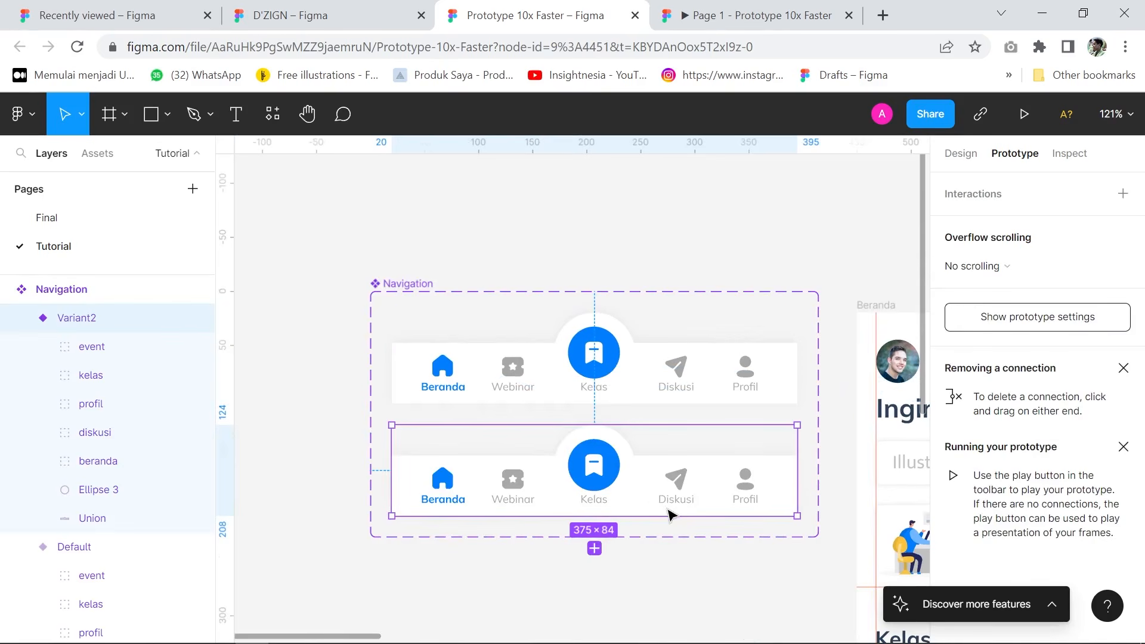
pyautogui.click(950, 154)
pyautogui.hotkey('alt', '9')
pyautogui.click(662, 356)
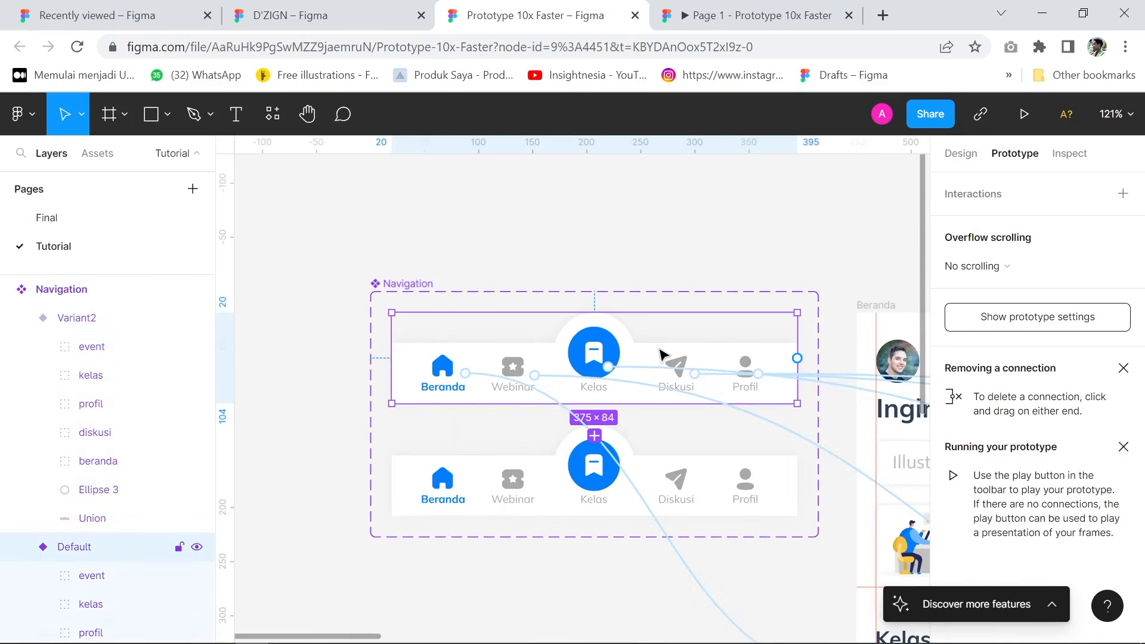
pyautogui.click(695, 477)
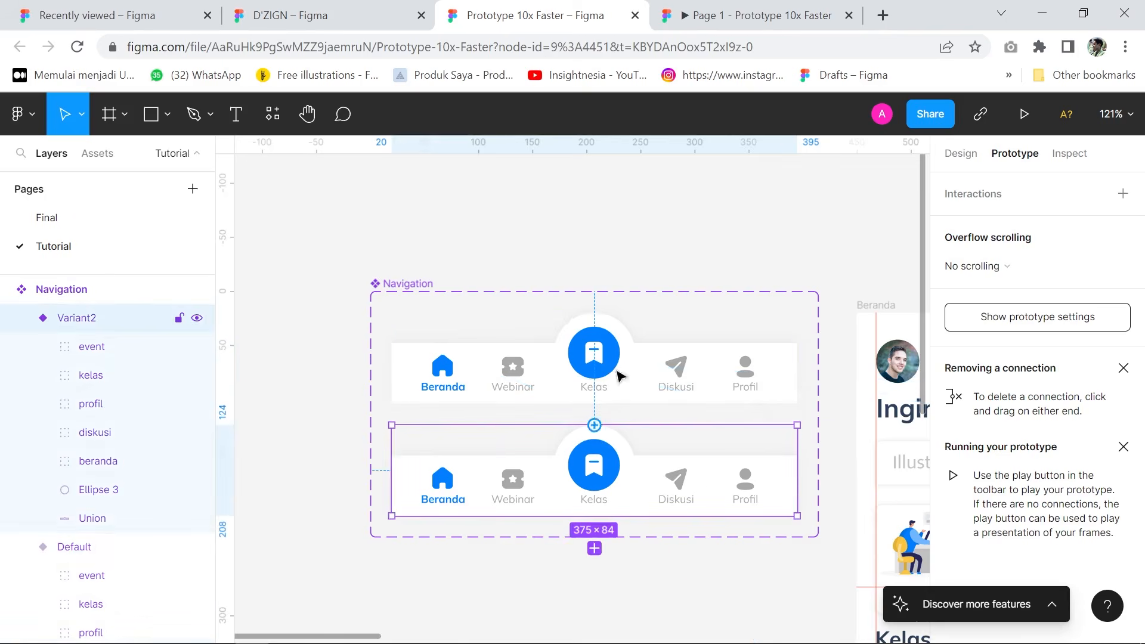
# Step: Add a third variant to the Navigation component below the second one
pyautogui.click(595, 548)
pyautogui.scroll(-2, 597, 567)
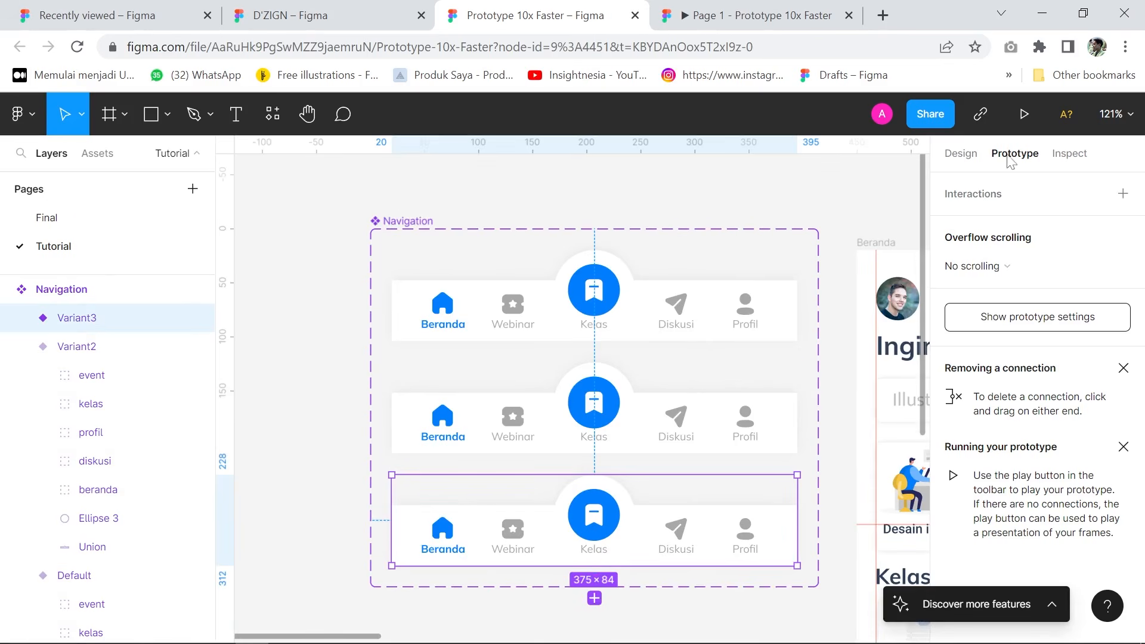
pyautogui.moveTo(613, 452); pyautogui.dragTo(675, 376)
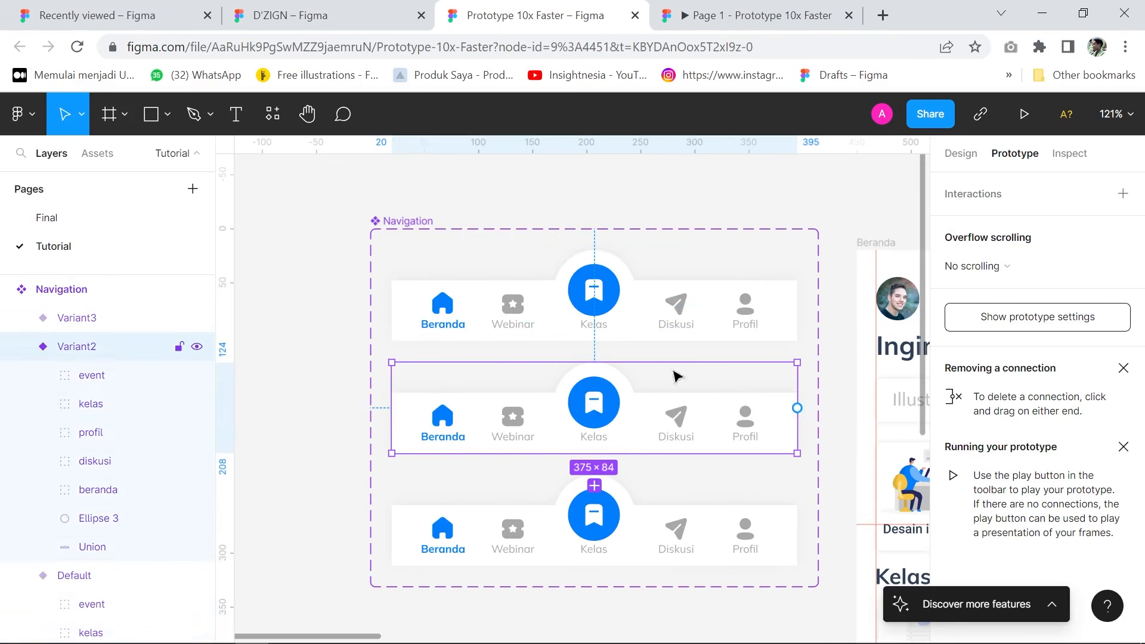
# Step: Delete the second and third variants from the Navigation component set and select the Default variant
pyautogui.click(670, 312)
pyautogui.click(662, 428)
pyautogui.keyDown('shift'); pyautogui.click(622, 540); pyautogui.keyUp('shift')
pyautogui.press('Delete')
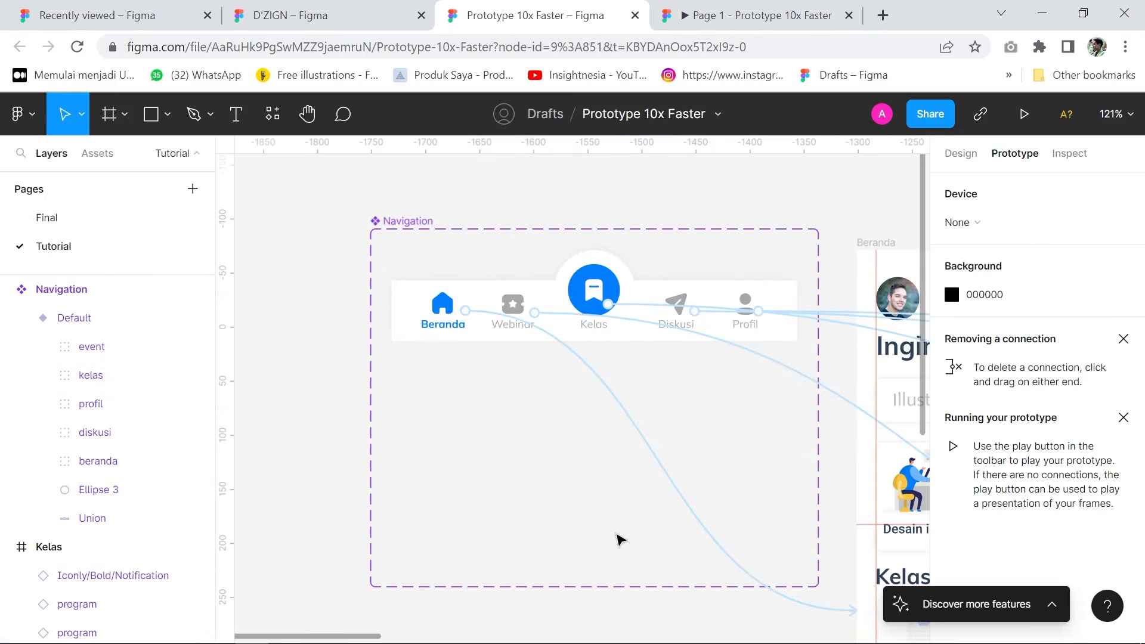
pyautogui.click(458, 327)
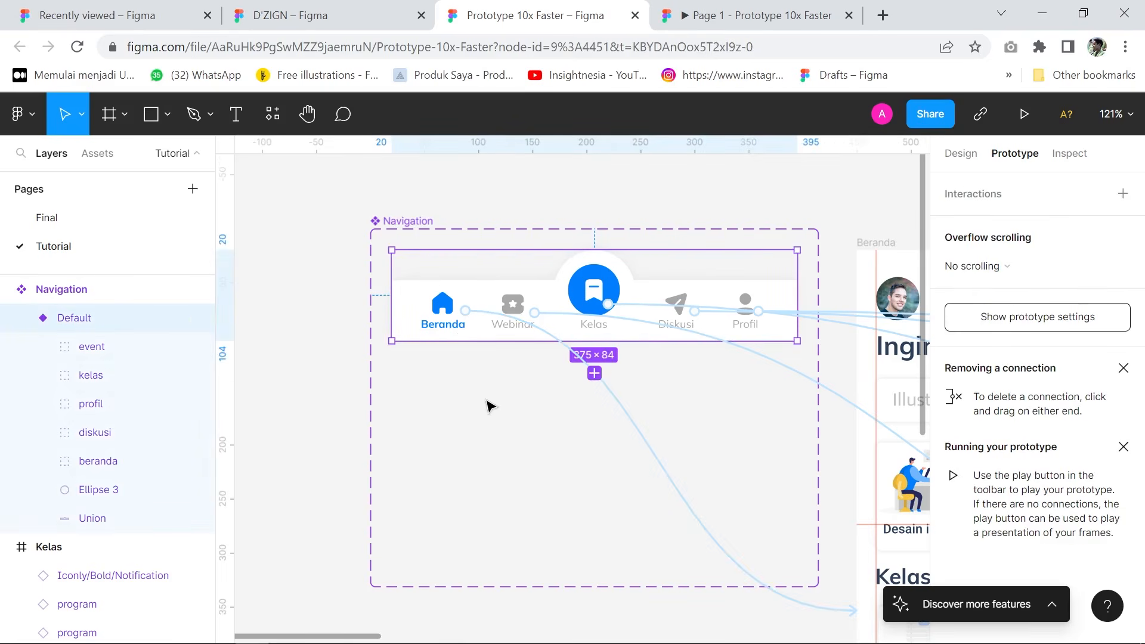
# Step: Duplicate the Default variant four times inside the Navigation component set, stacking the copies below it
pyautogui.hotkey('ctrl', 'd')
pyautogui.moveTo(588, 325); pyautogui.dragTo(591, 389)
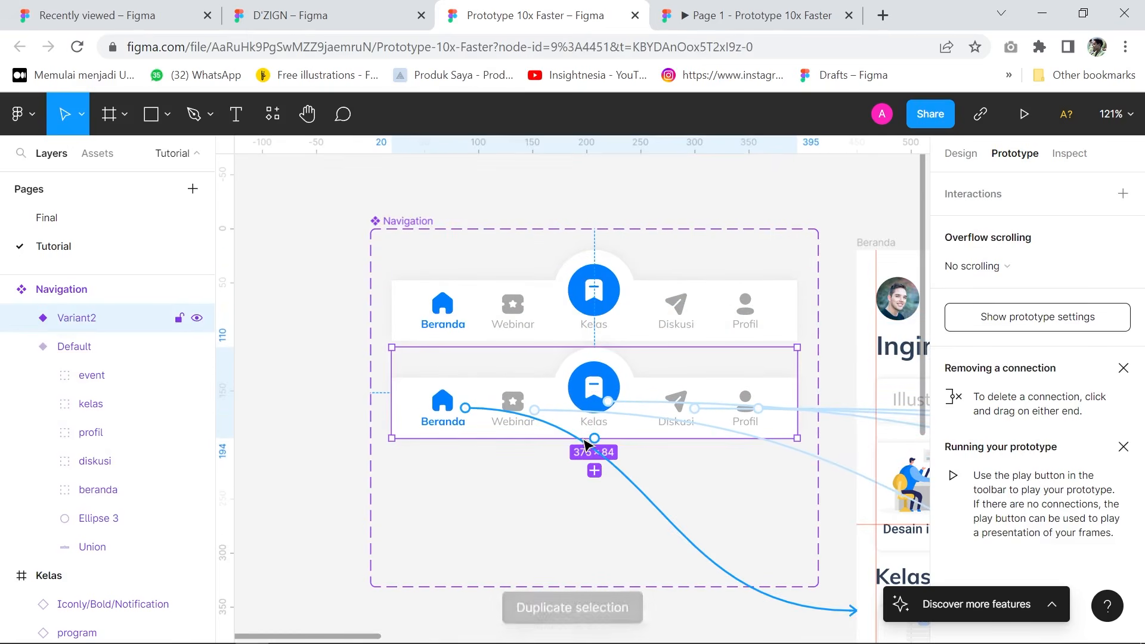
pyautogui.hotkey('ctrl', 'd')
pyautogui.hotkey('ctrl', 'd')
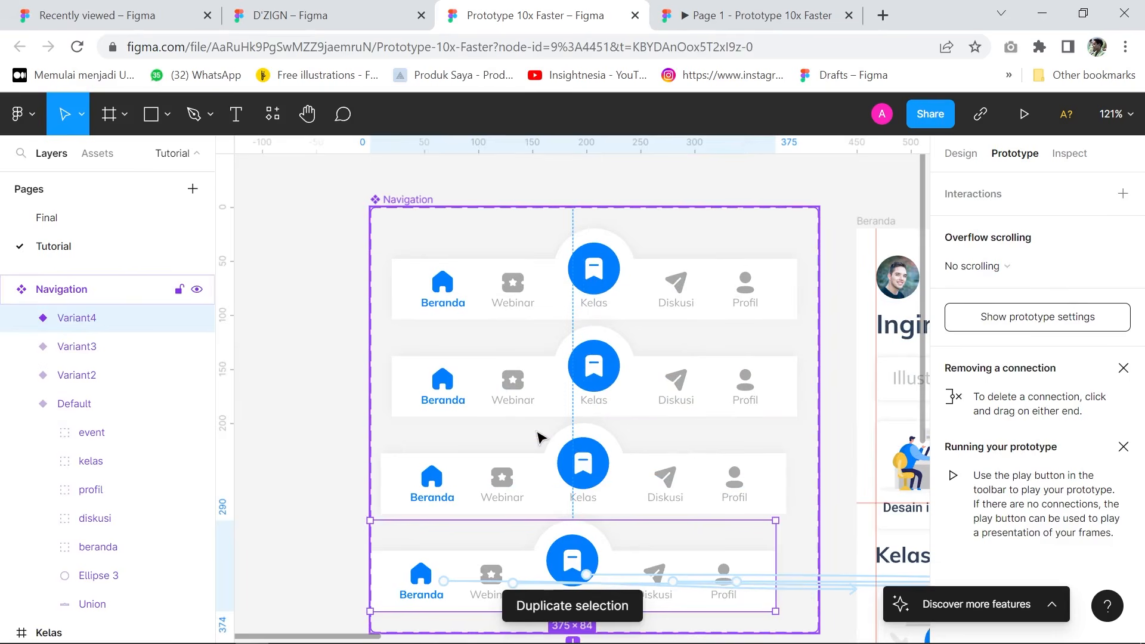
pyautogui.hotkey('ctrl', 'd')
pyautogui.keyDown('ctrl'); pyautogui.scroll(-3, 304, 343); pyautogui.keyUp('ctrl')
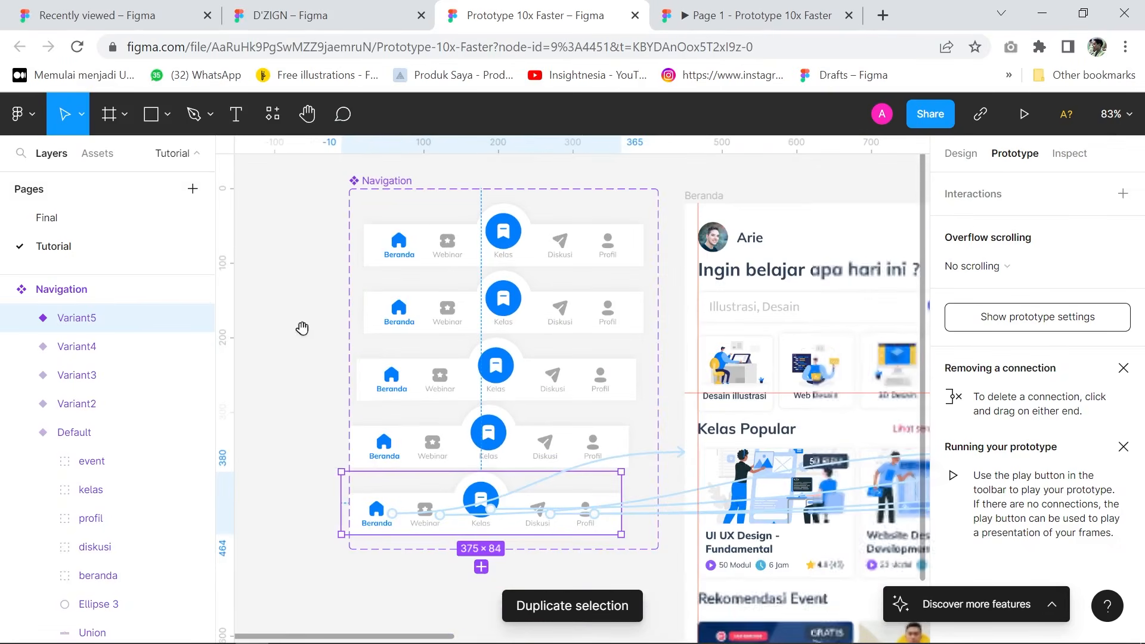
# Step: Align the third, fourth and fifth variants on their horizontal centres and move them in line with the first two at X 20
pyautogui.scroll(1, 417, 387)
pyautogui.click(486, 417)
pyautogui.keyDown('shift'); pyautogui.click(465, 471); pyautogui.keyUp('shift')
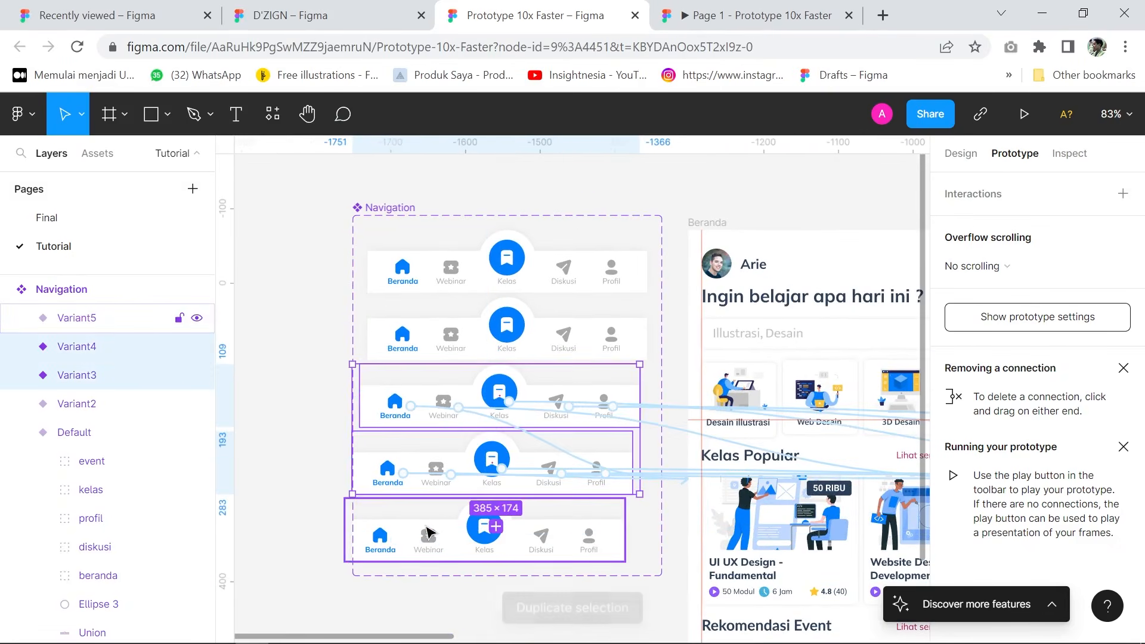
pyautogui.keyDown('shift'); pyautogui.click(453, 537); pyautogui.keyUp('shift')
pyautogui.click(979, 155)
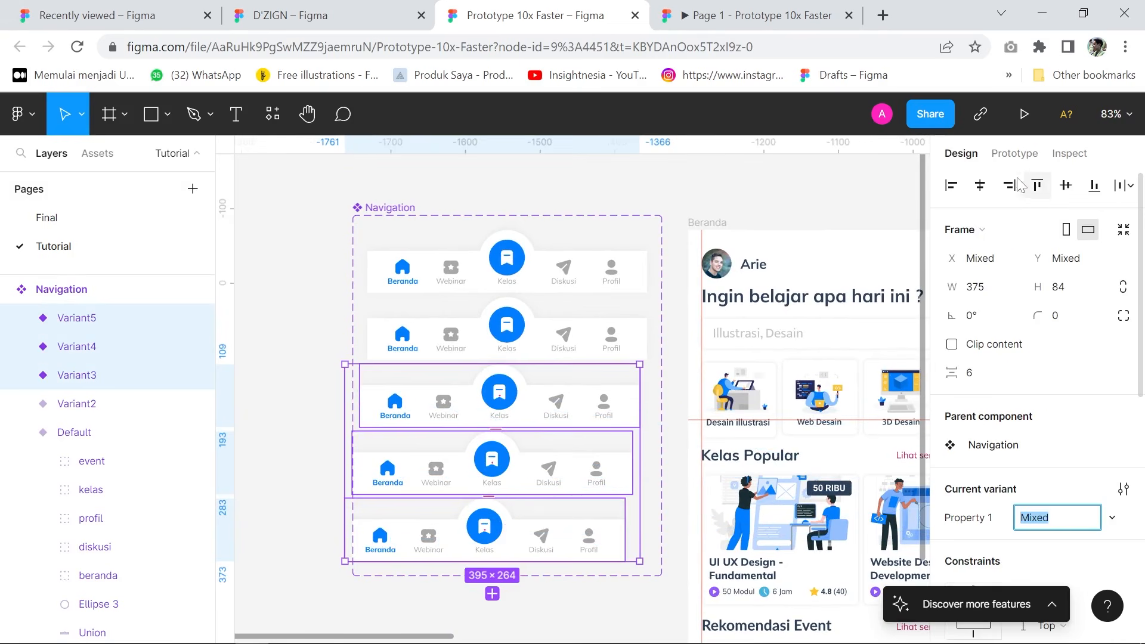
pyautogui.click(976, 186)
pyautogui.moveTo(432, 408); pyautogui.dragTo(439, 411)
pyautogui.scroll(-2, 346, 459)
pyautogui.scroll(2, 350, 460)
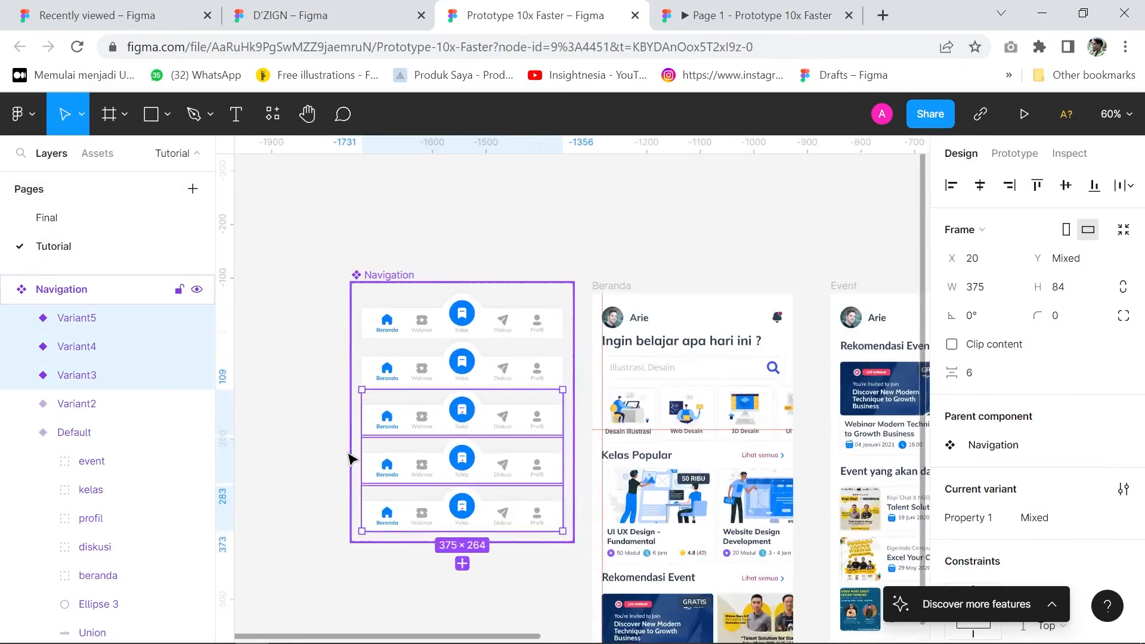
# Step: Set Property 1 of the first Navigation variant to beranda
pyautogui.click(324, 435)
pyautogui.click(439, 342)
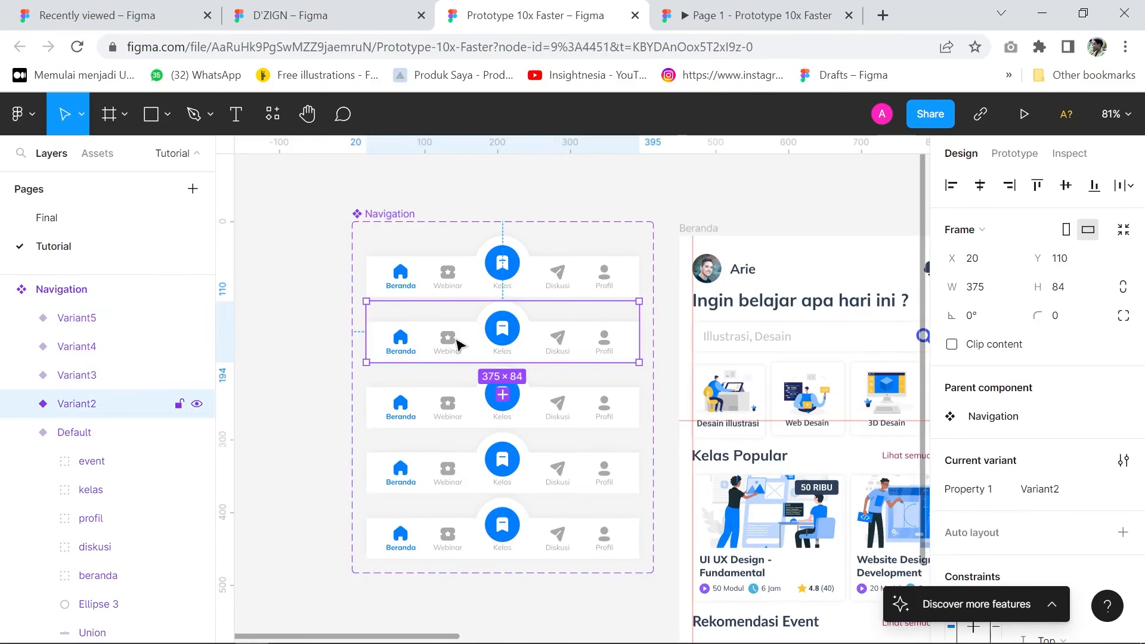
pyautogui.click(510, 292)
pyautogui.scroll(3, 498, 295)
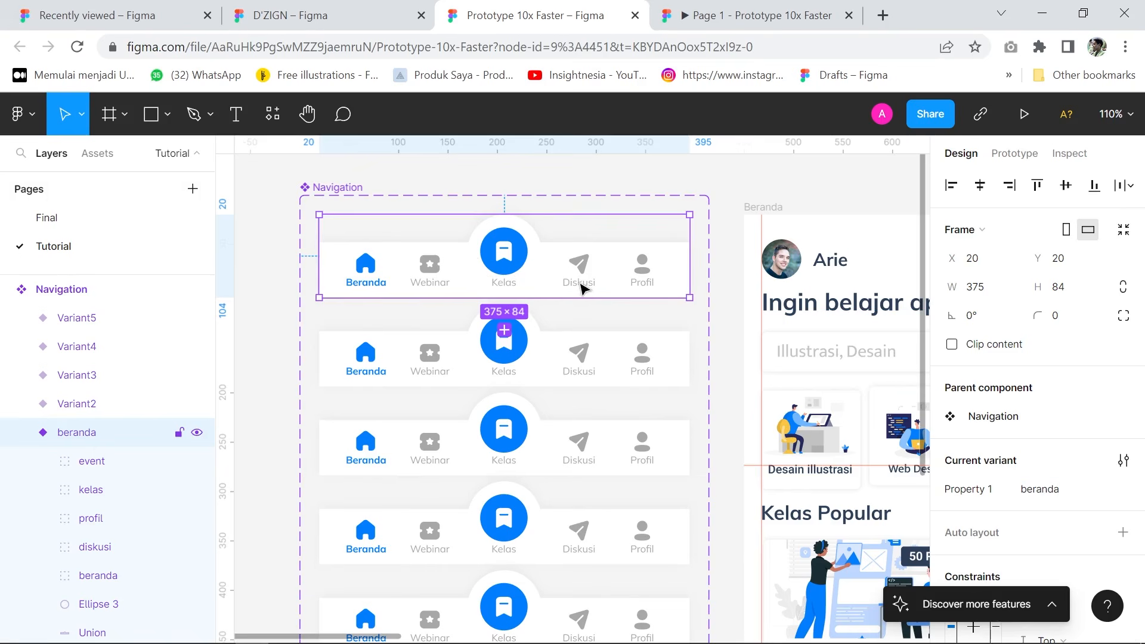
# Step: In the second variant, apply the grey secondary colour style to the Beranda item and set its label to regular weight
pyautogui.click(570, 307)
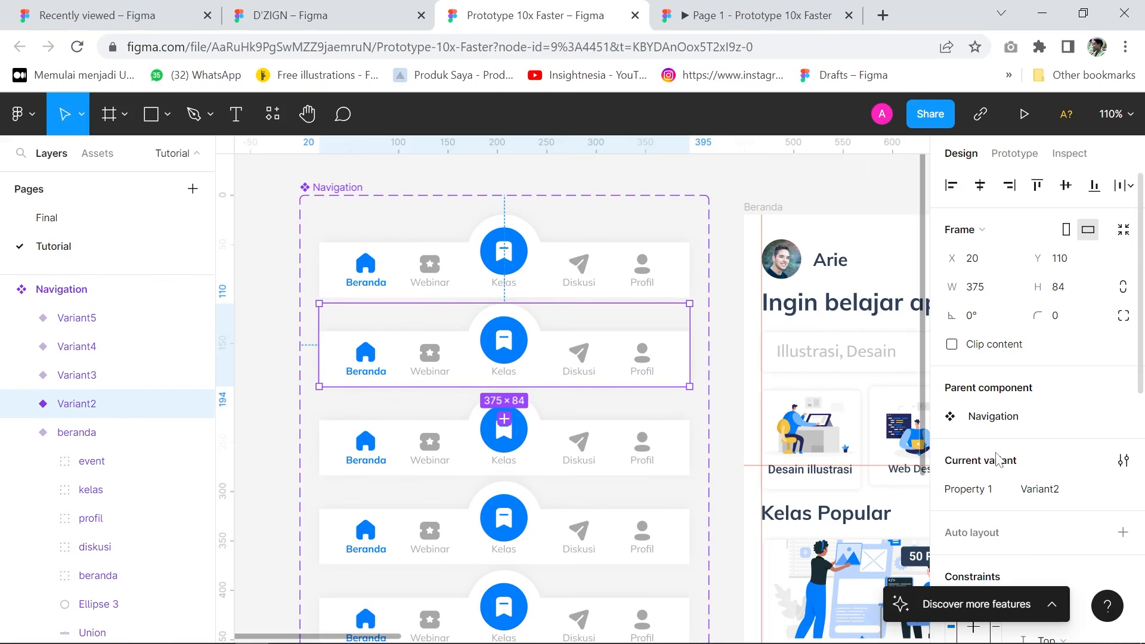
pyautogui.scroll(5, 433, 374)
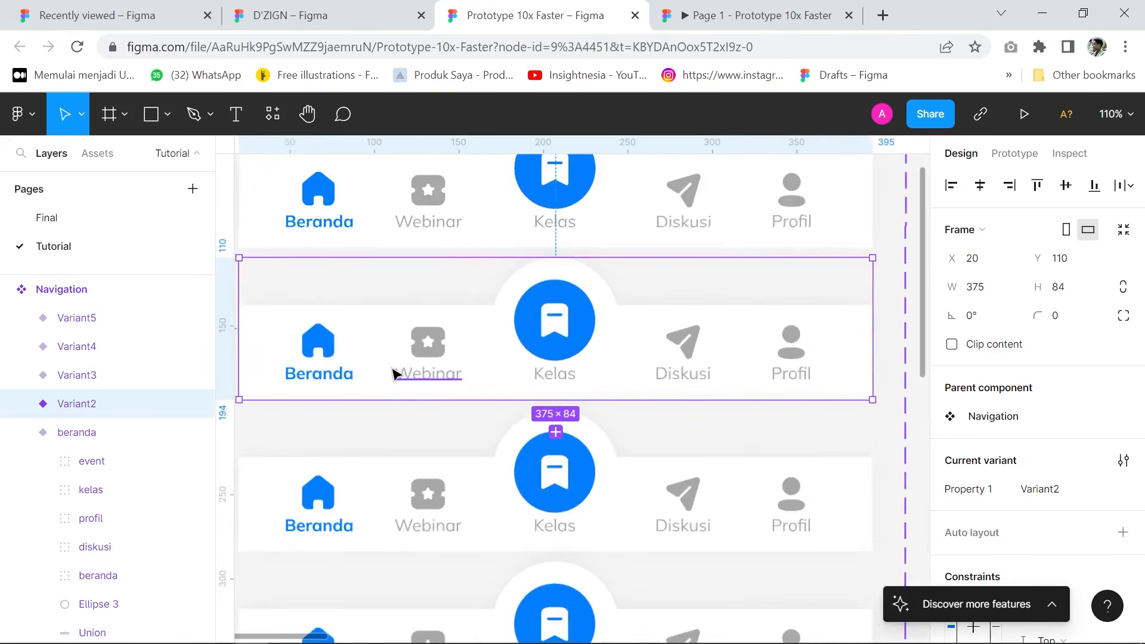
pyautogui.scroll(-3, 427, 399)
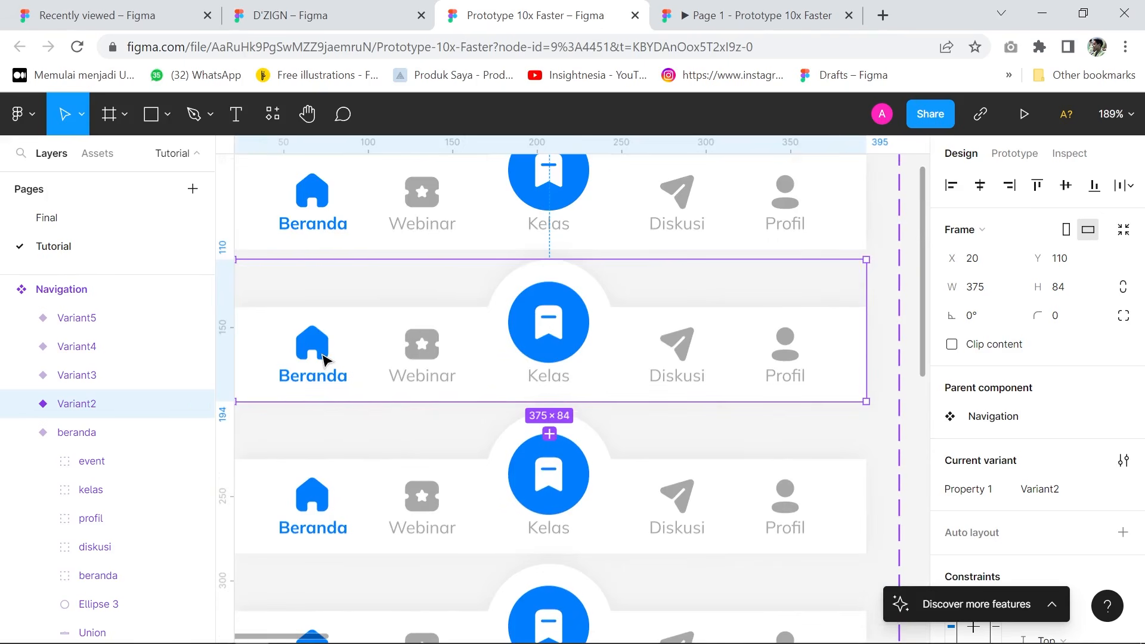
pyautogui.click(324, 359)
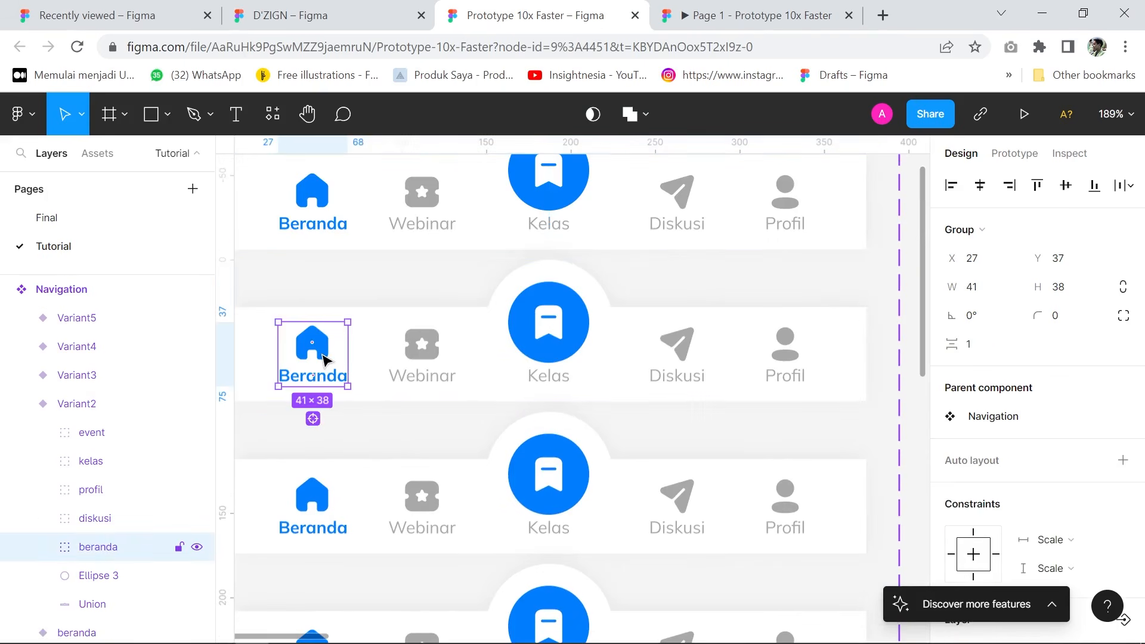
pyautogui.click(561, 346)
pyautogui.click(714, 294)
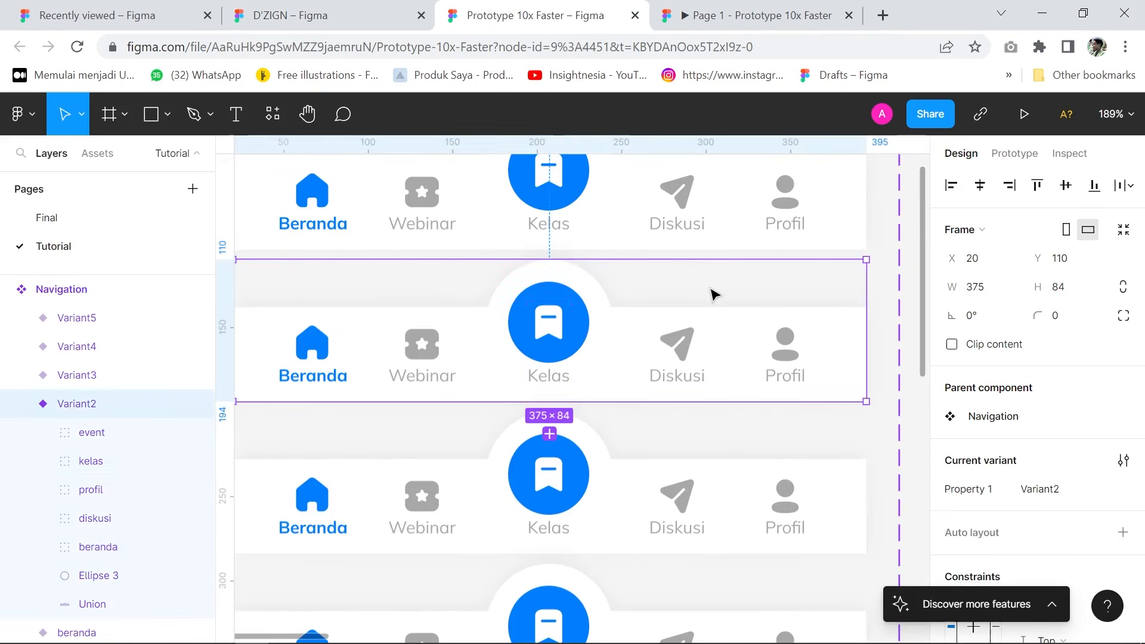
pyautogui.click(335, 386)
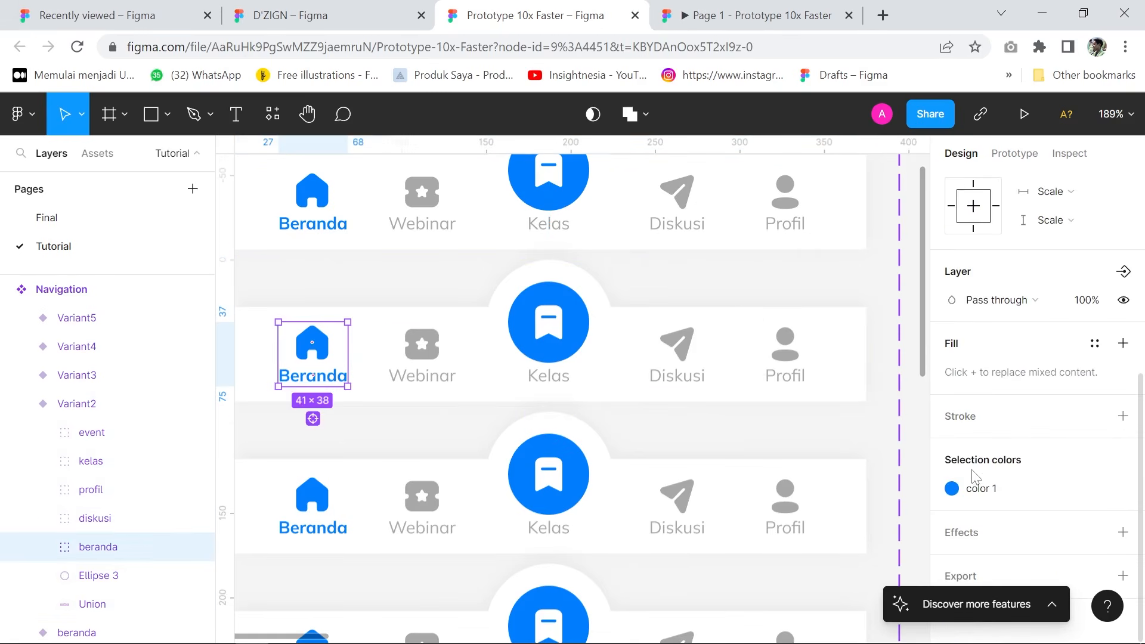
pyautogui.click(952, 488)
pyautogui.click(789, 568)
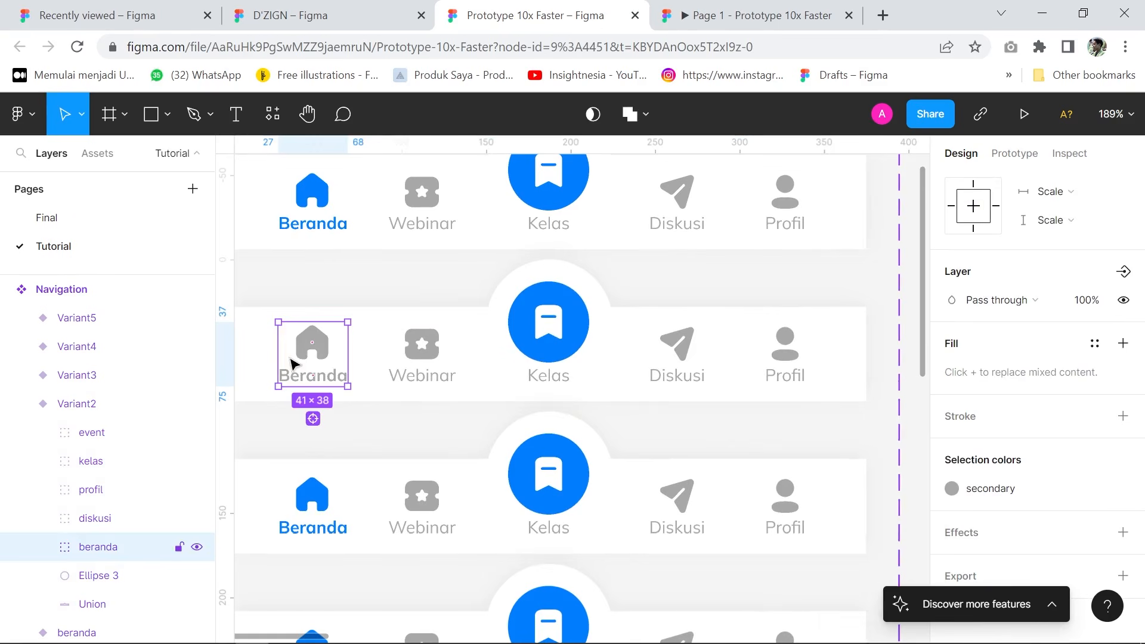
pyautogui.doubleClick(330, 382)
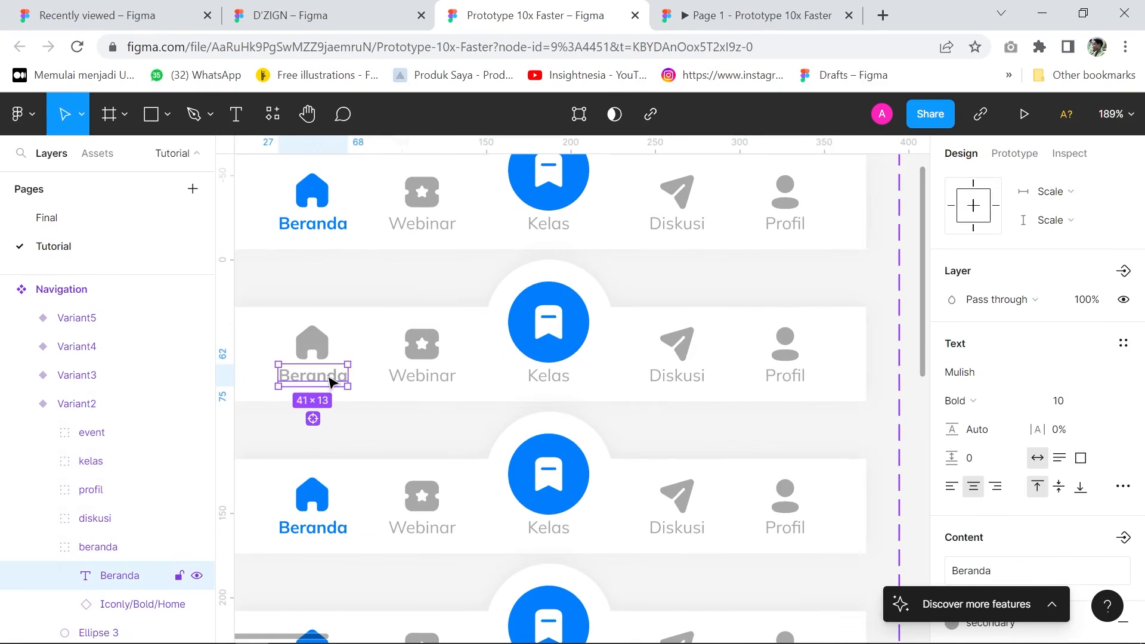
# Step: In the second variant, apply the blue primary colour style to the Webinar item and make its label bold
pyautogui.click(419, 386)
pyautogui.scroll(3, 1062, 417)
pyautogui.click(1093, 433)
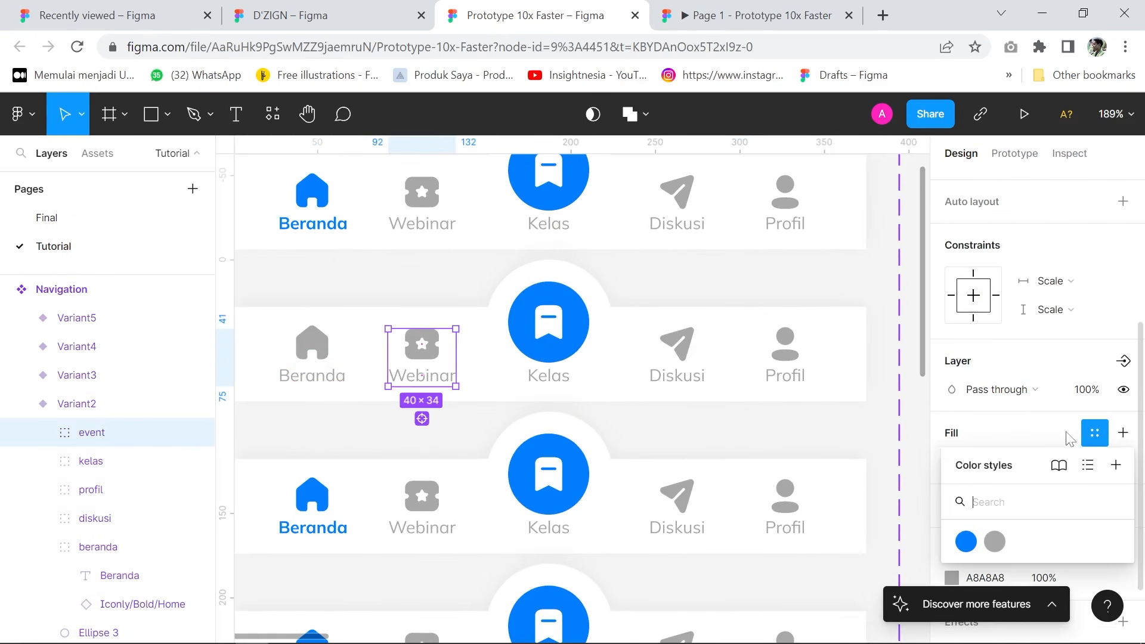
pyautogui.click(966, 542)
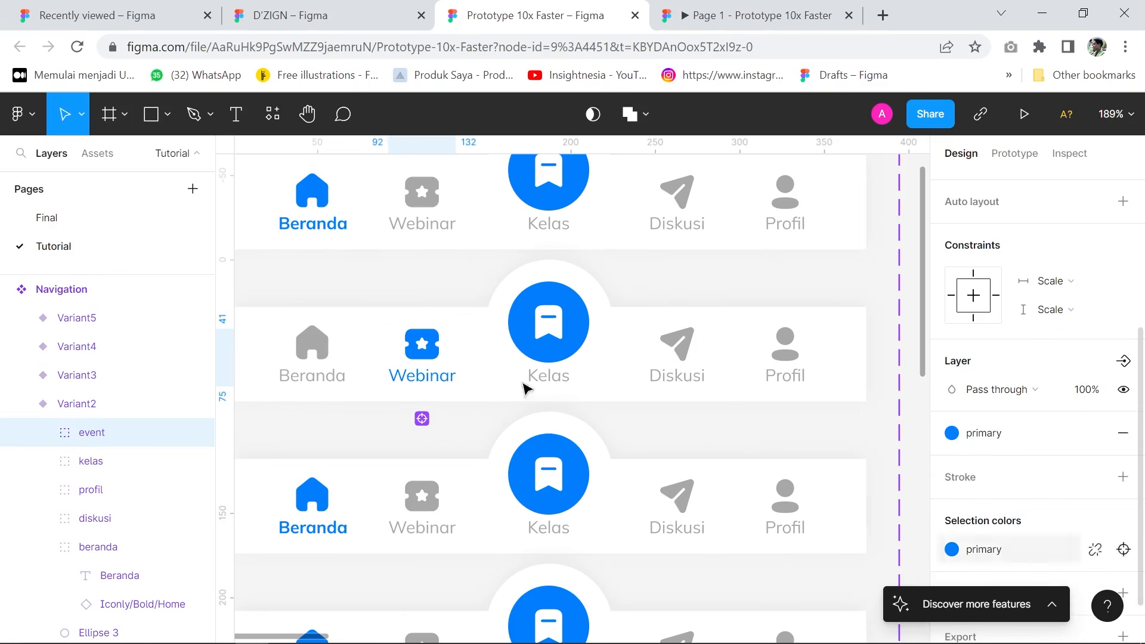
pyautogui.doubleClick(444, 381)
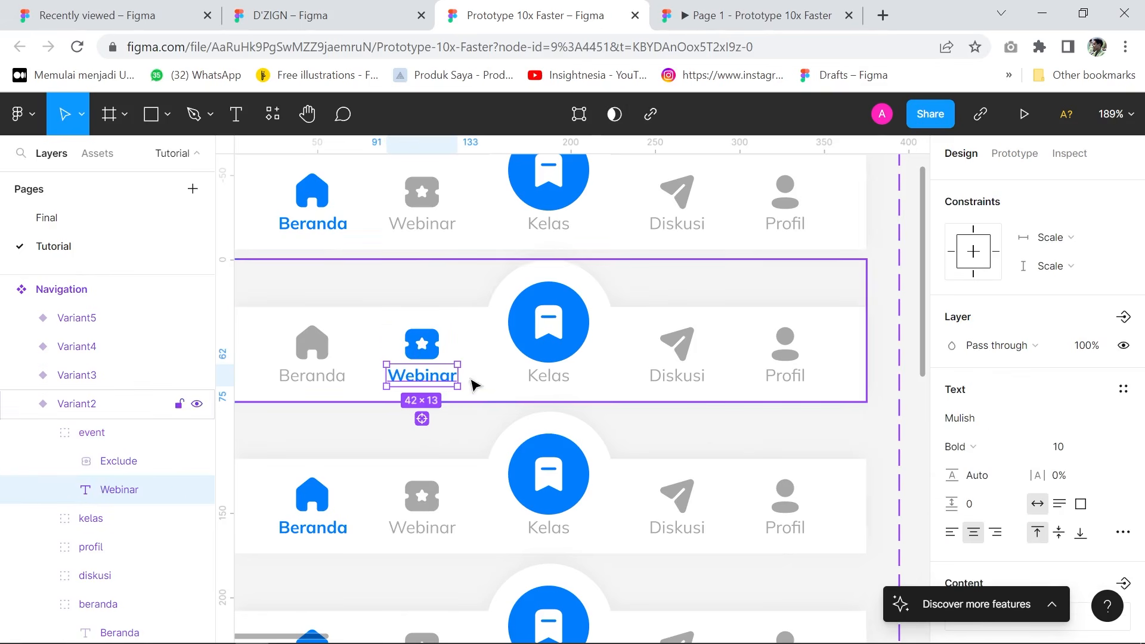
pyautogui.scroll(-2, 464, 382)
pyautogui.scroll(-2, 464, 382)
pyautogui.click(447, 344)
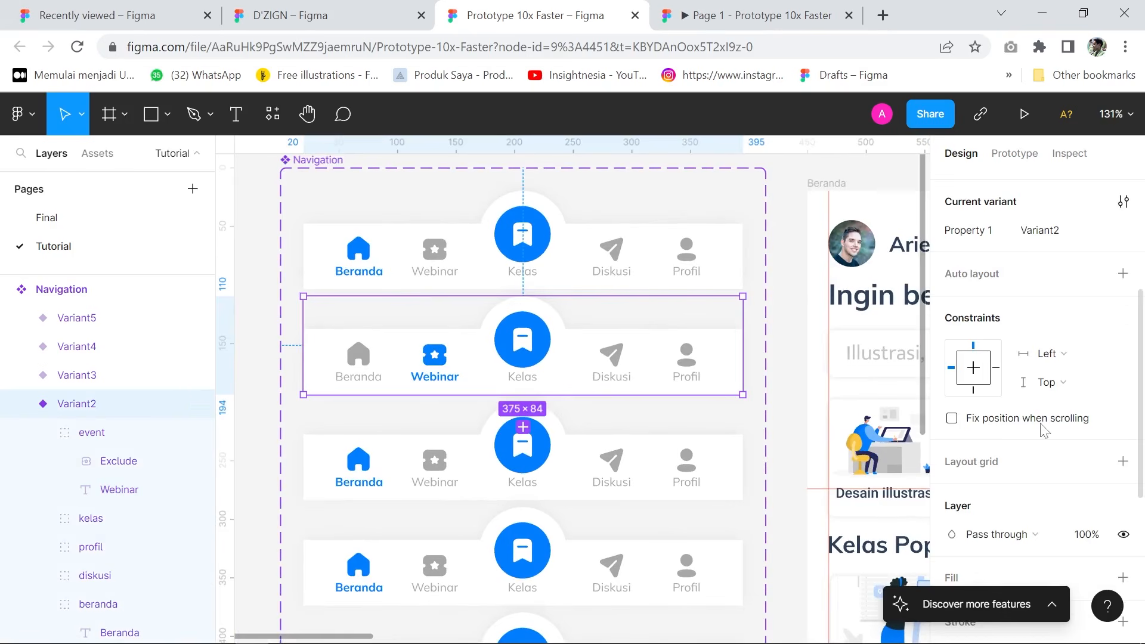
# Step: Set Property 1 of the second Navigation variant to webinar
pyautogui.scroll(-5, 1044, 431)
pyautogui.scroll(9, 1048, 487)
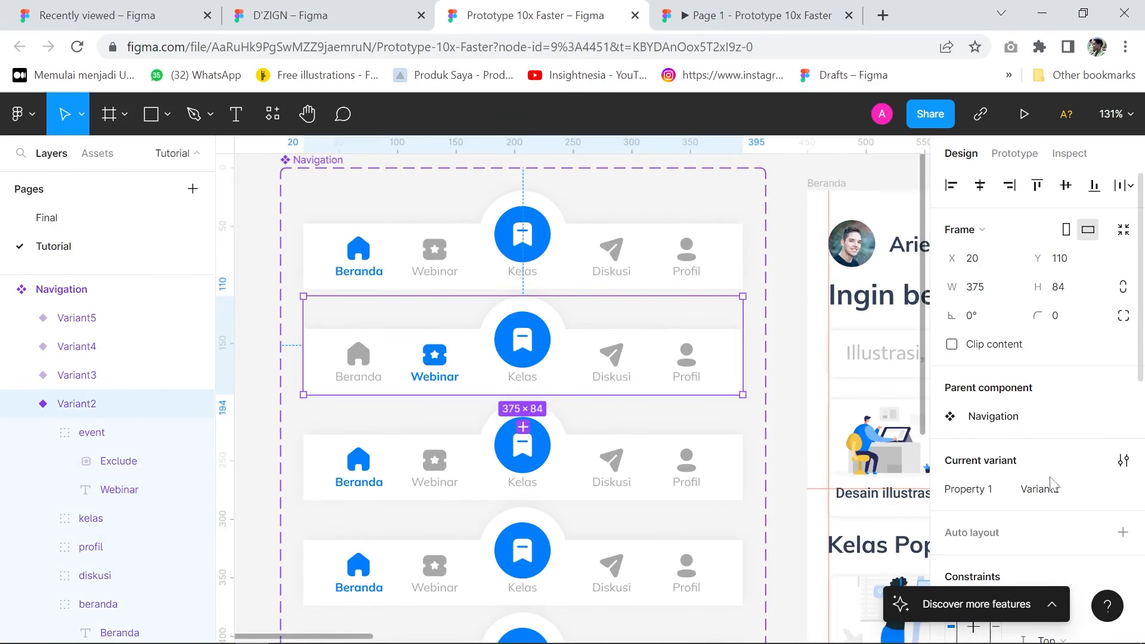
pyautogui.click(1051, 489)
pyautogui.write('webin')
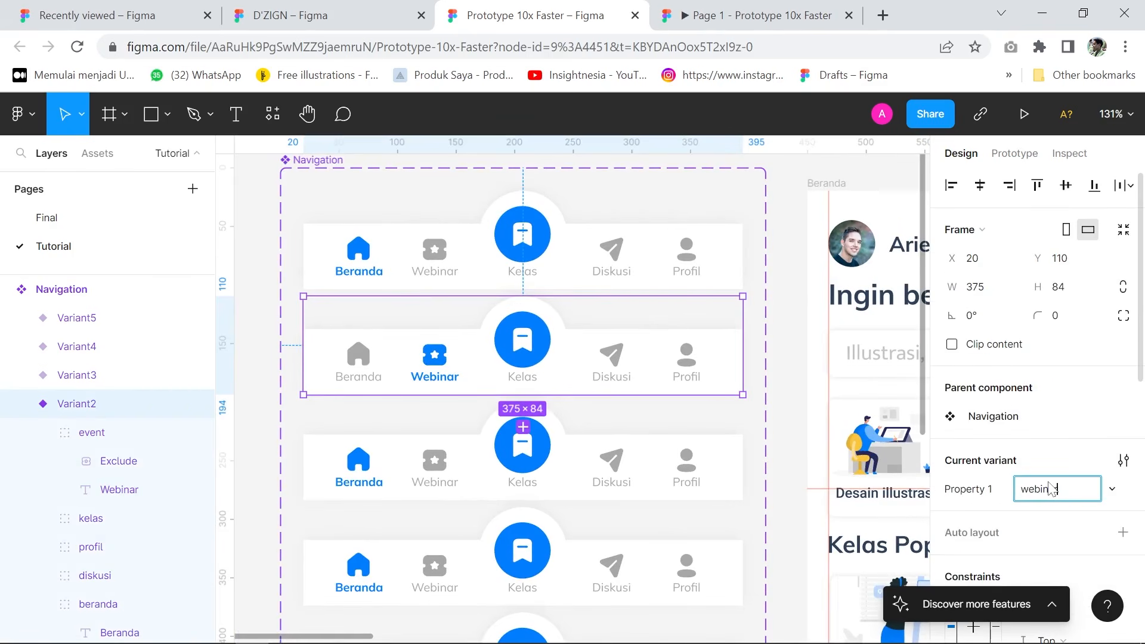
pyautogui.write('ar')
pyautogui.press('Return')
# Step: In the third variant, apply the grey secondary colour style to the Beranda item and set its label to regular weight
pyautogui.click(519, 486)
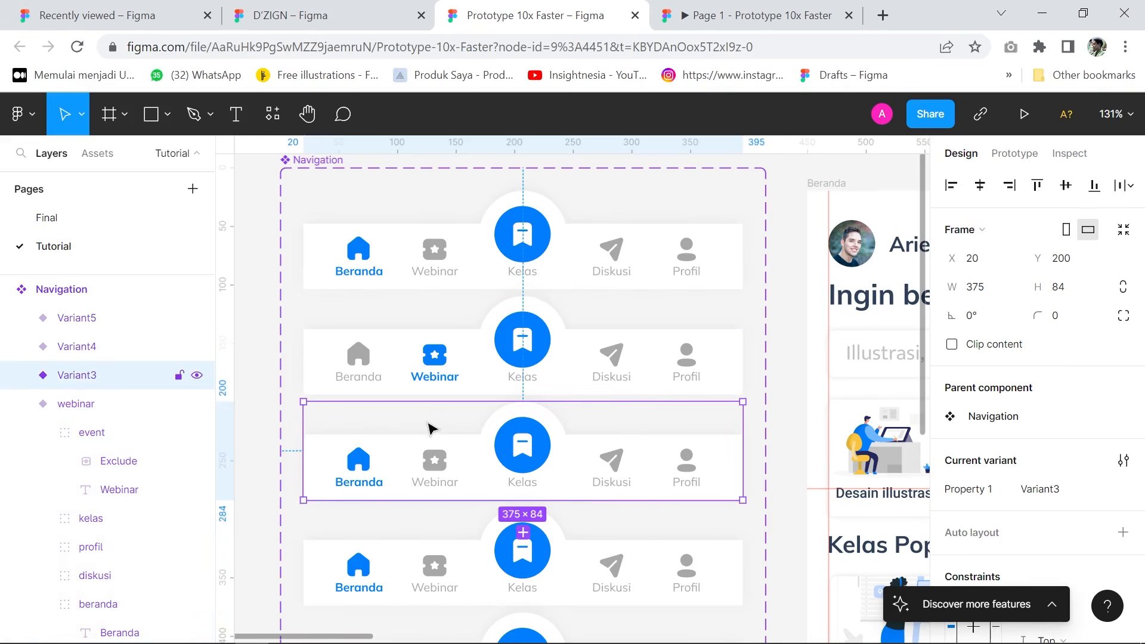
pyautogui.scroll(-1, 439, 430)
pyautogui.doubleClick(368, 455)
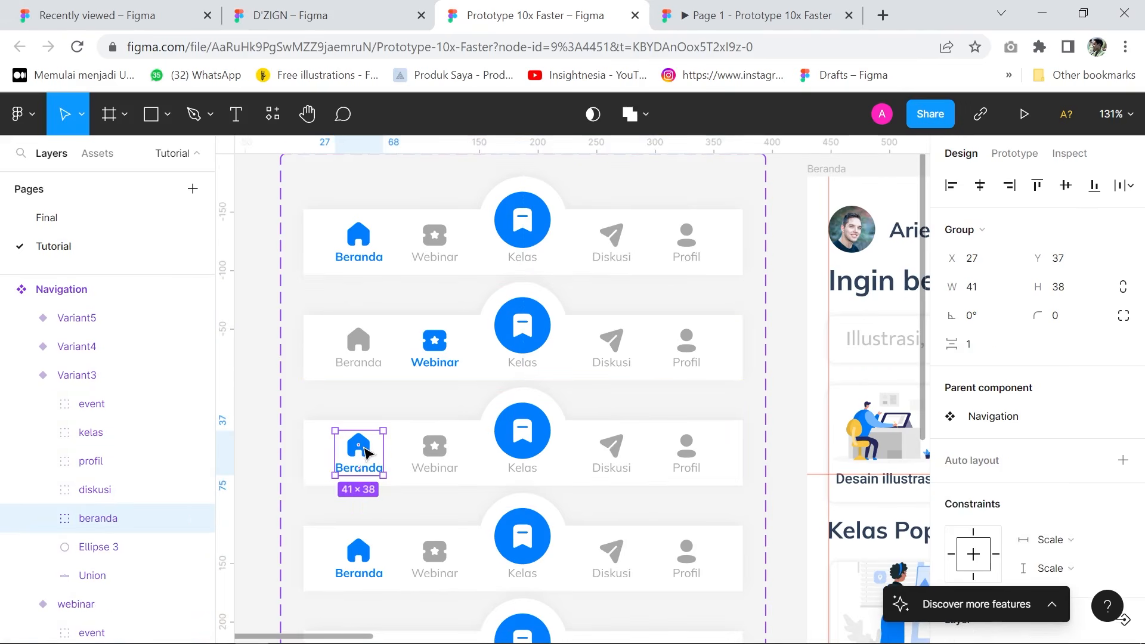
pyautogui.scroll(-5, 984, 489)
pyautogui.click(983, 490)
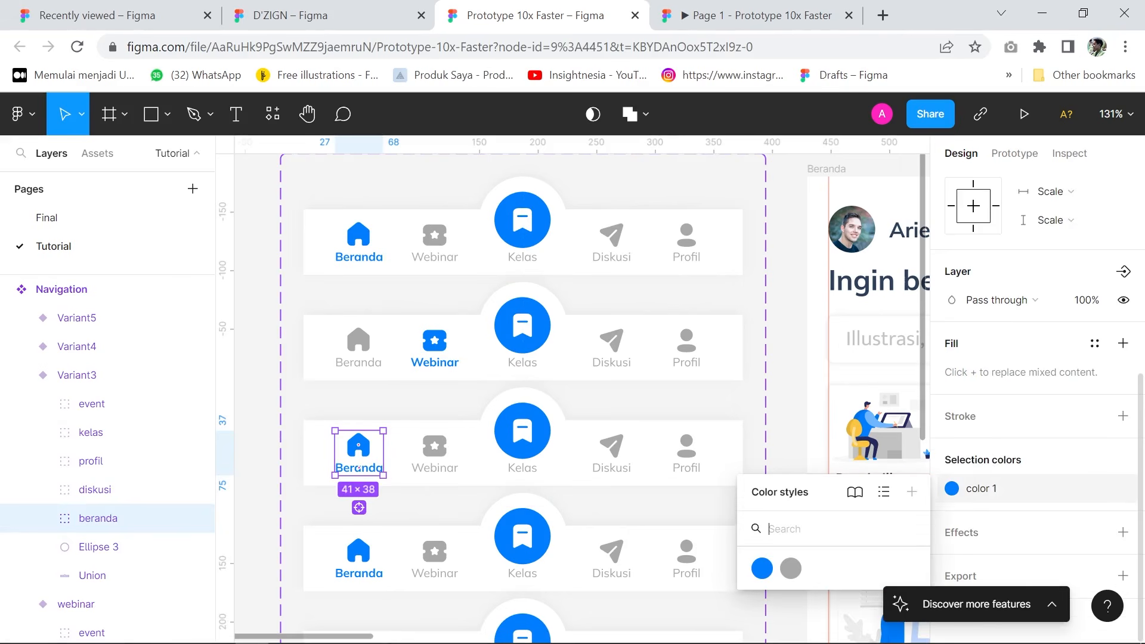
pyautogui.click(791, 569)
pyautogui.doubleClick(374, 471)
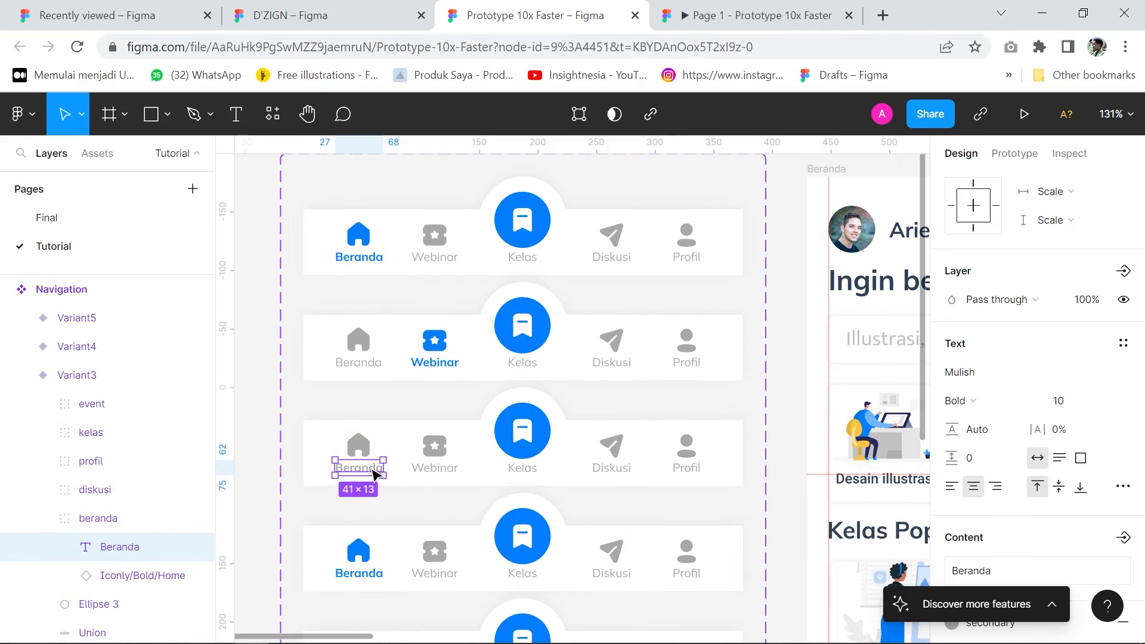
# Step: Make the Kelas label in the third variant bold and fill it with the blue primary colour style
pyautogui.click(523, 472)
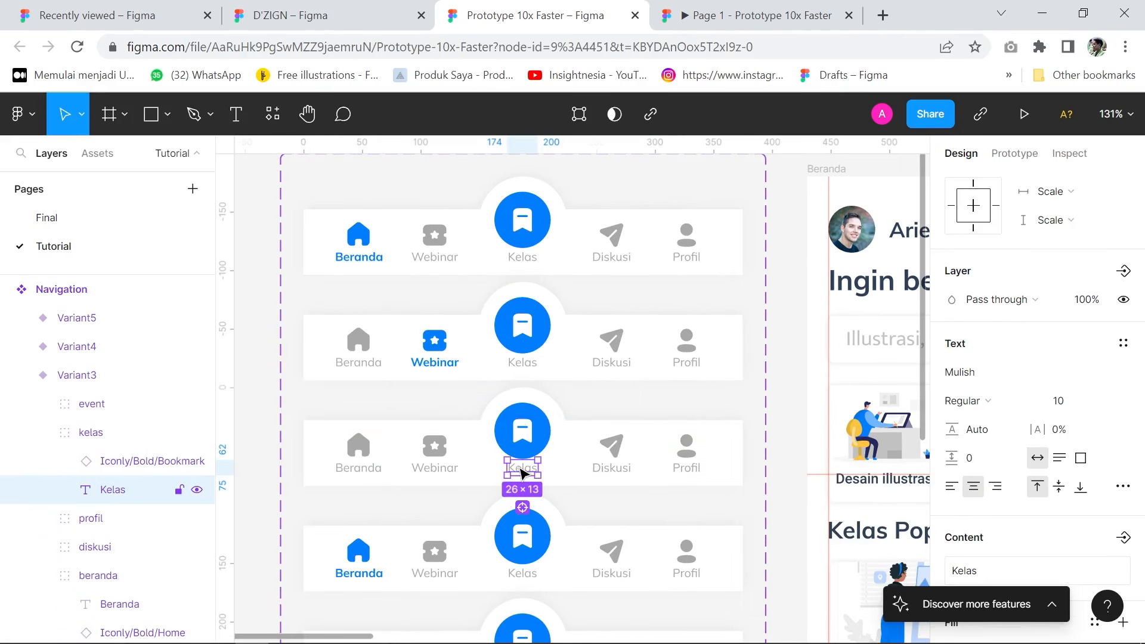
pyautogui.hotkey('ctrl', 'b')
pyautogui.scroll(-3, 1036, 486)
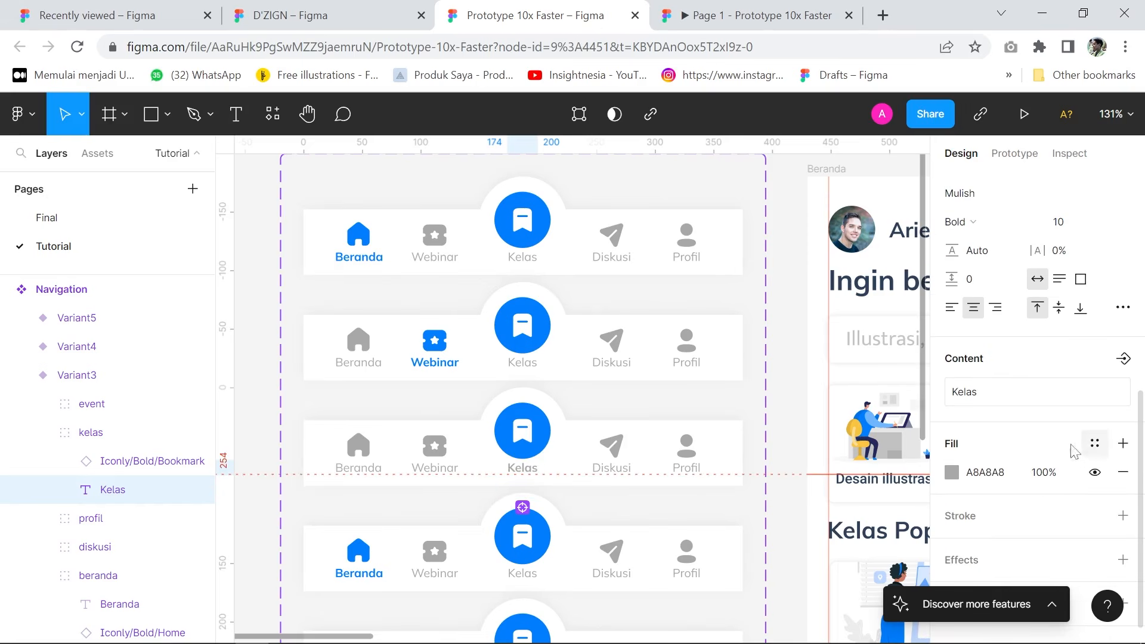
pyautogui.click(1094, 443)
pyautogui.click(965, 550)
pyautogui.click(609, 394)
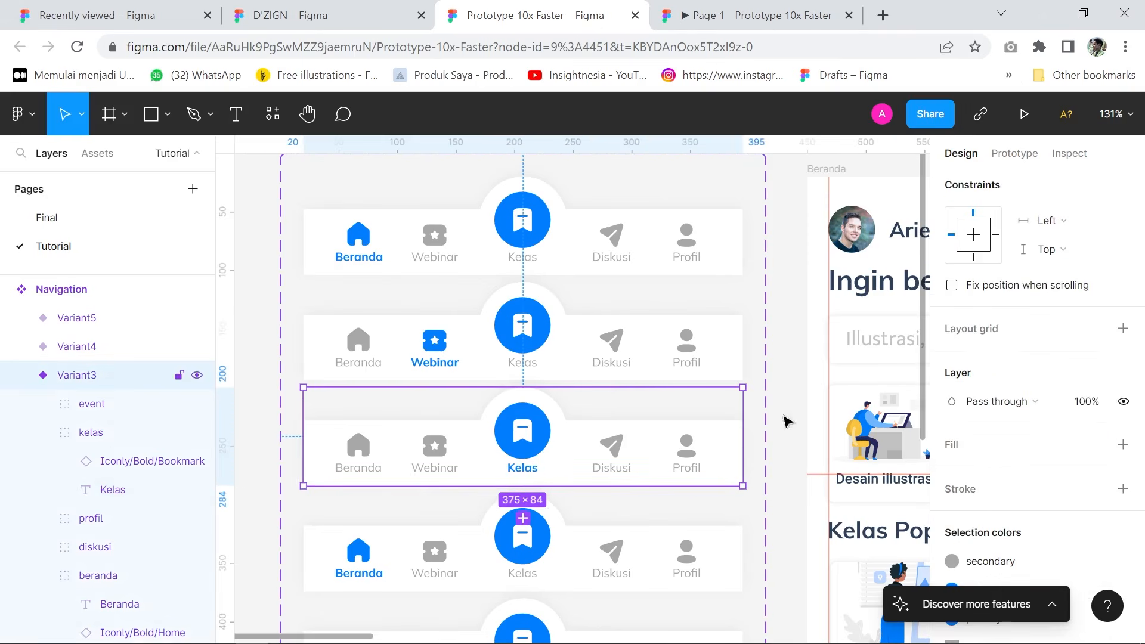
# Step: Set Property 1 of the third Navigation variant to kelas
pyautogui.scroll(6, 1014, 388)
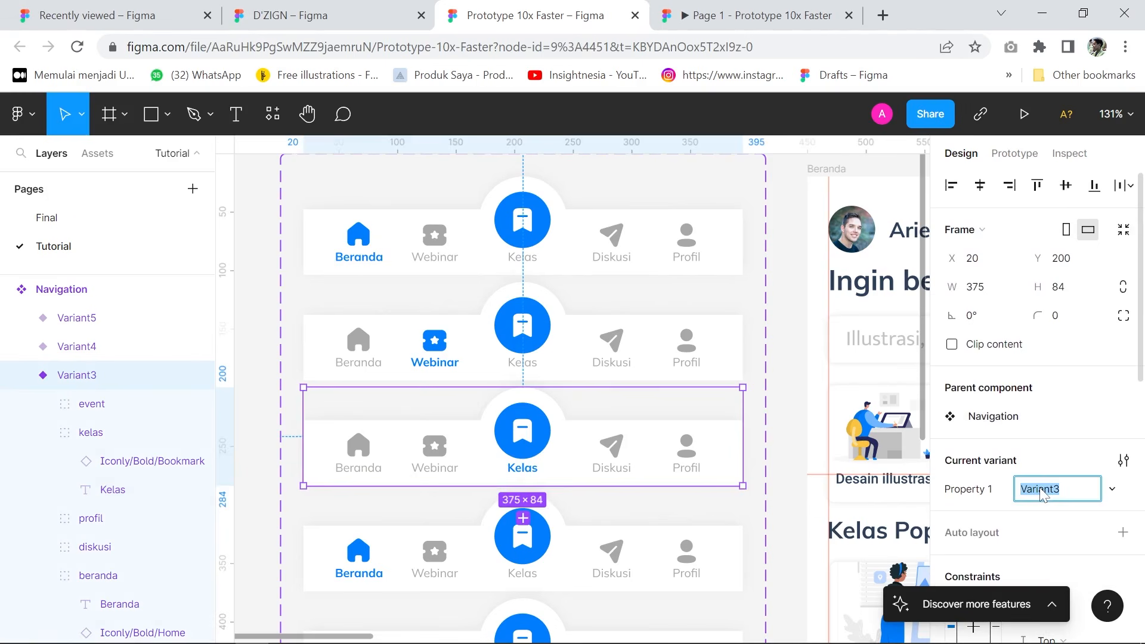
pyautogui.click(1008, 483)
pyautogui.write('kelas')
pyautogui.press('Return')
# Step: In the fourth variant, turn the Beranda item grey with a regular label and highlight Diskusi in the primary style with a bold label
pyautogui.scroll(-3, 404, 435)
pyautogui.click(418, 445)
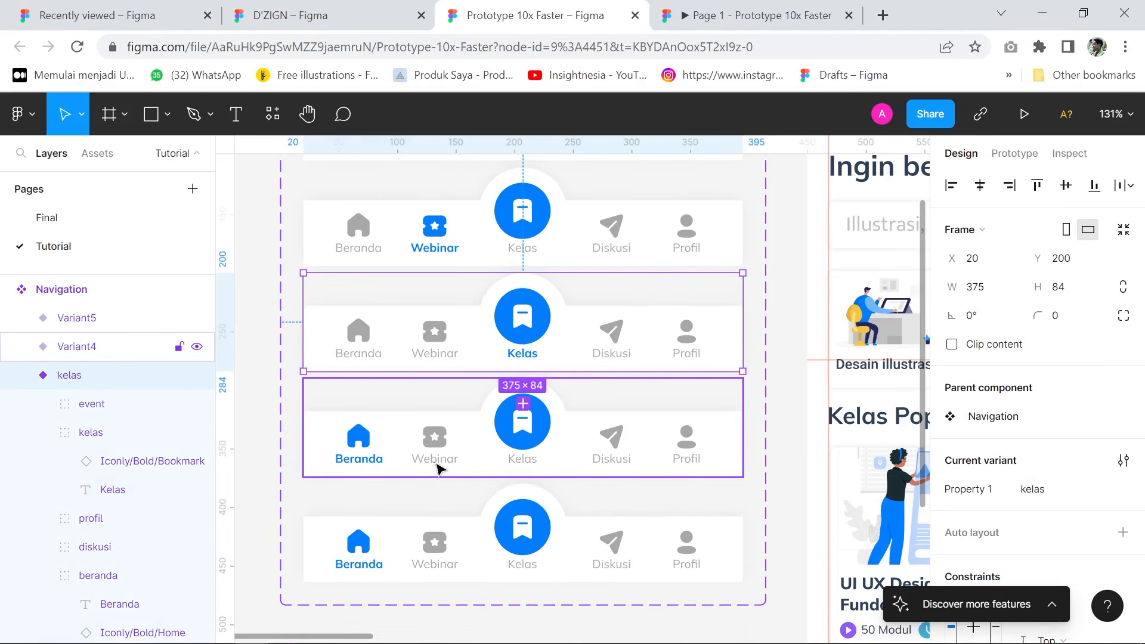
pyautogui.doubleClick(381, 459)
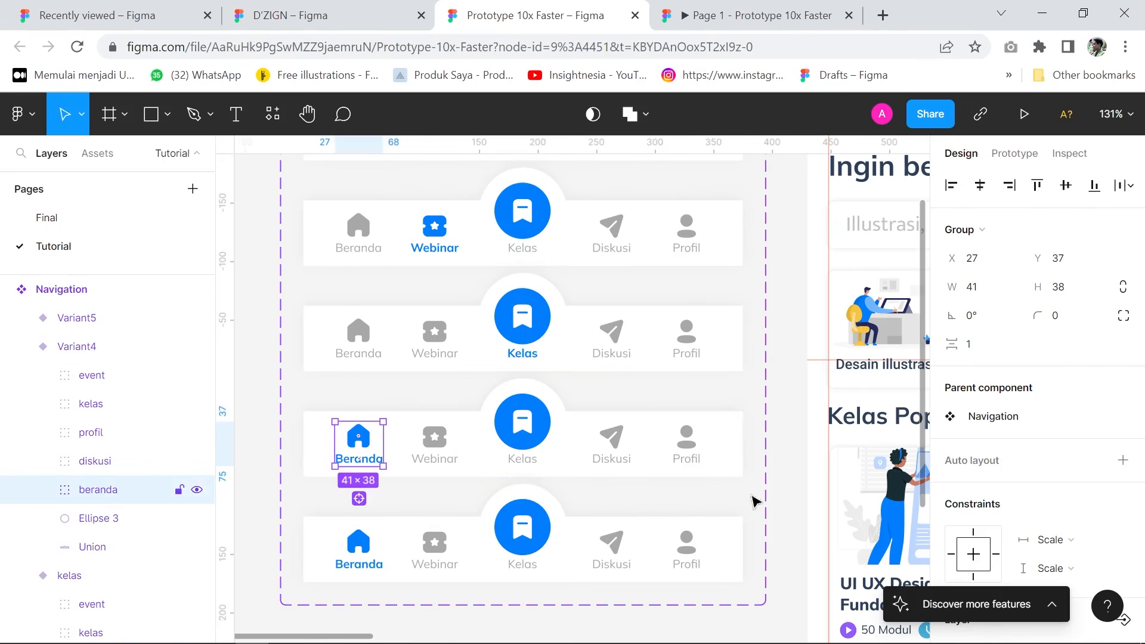
pyautogui.scroll(-3, 997, 463)
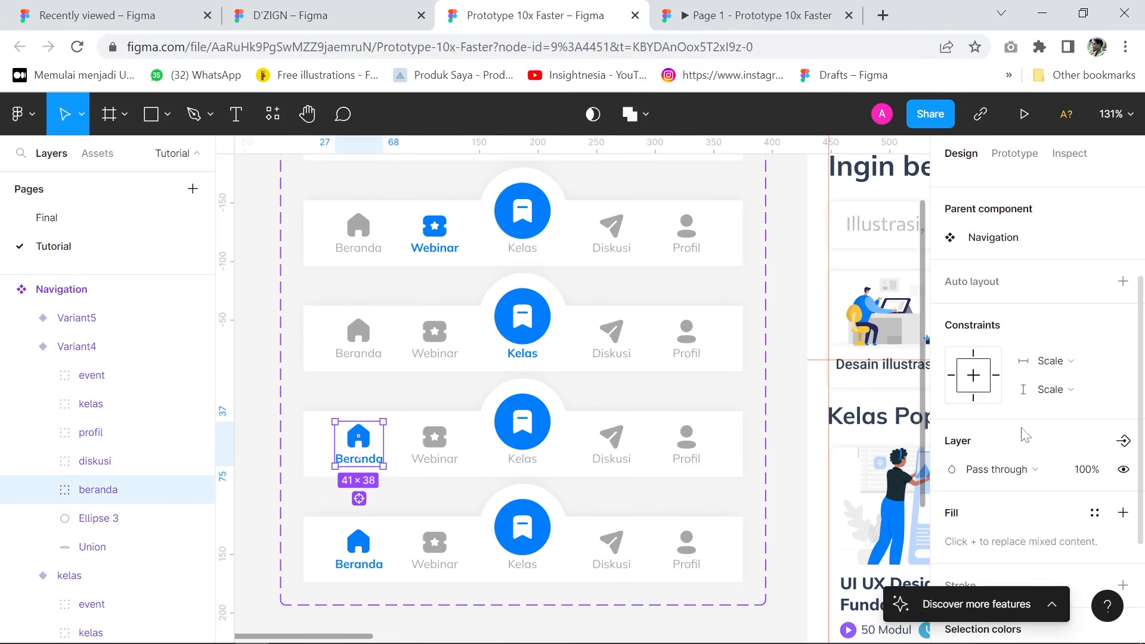
pyautogui.scroll(-3, 1014, 418)
pyautogui.click(1120, 486)
pyautogui.click(770, 567)
pyautogui.click(625, 460)
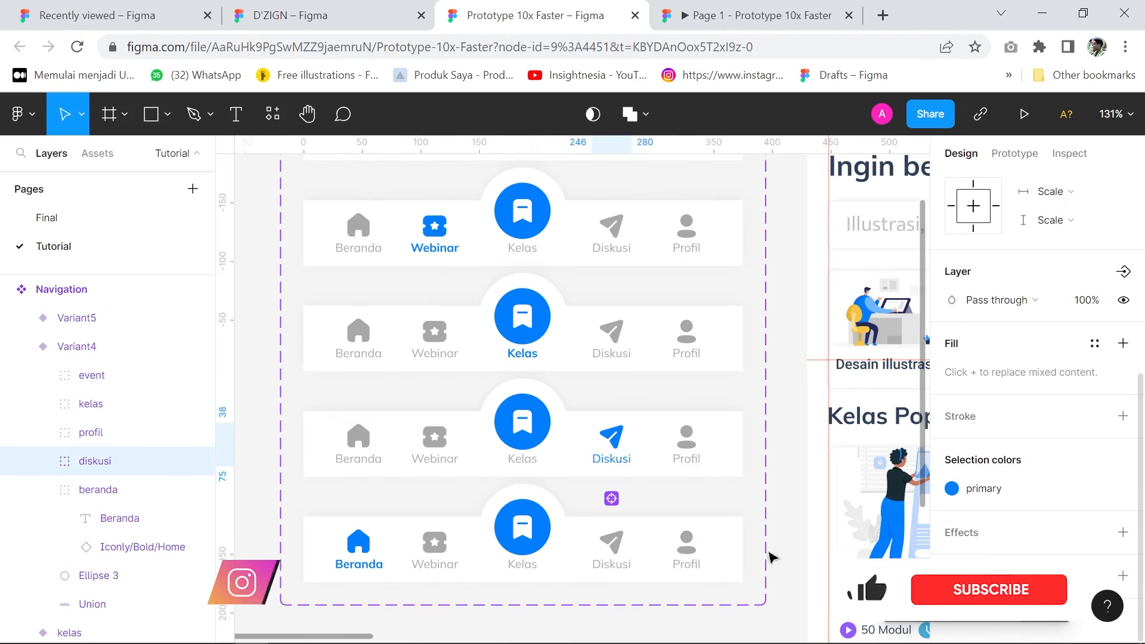
# Step: In the fifth variant, apply the grey secondary colour style to the Beranda item and set its label to regular weight
pyautogui.click(358, 564)
pyautogui.doubleClick(358, 563)
pyautogui.click(1120, 486)
pyautogui.click(792, 568)
pyautogui.click(695, 555)
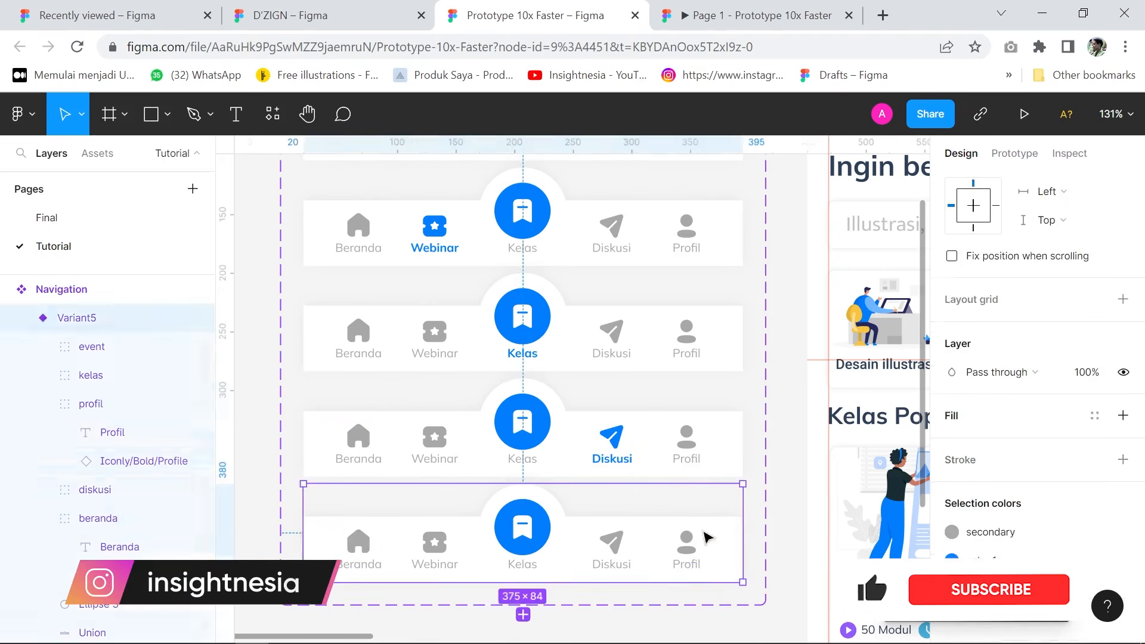
# Step: Highlight the Profil item in the fifth Navigation variant with the primary colour style and a bold label
pyautogui.click(1119, 486)
pyautogui.click(761, 568)
pyautogui.click(611, 550)
pyautogui.press('Escape')
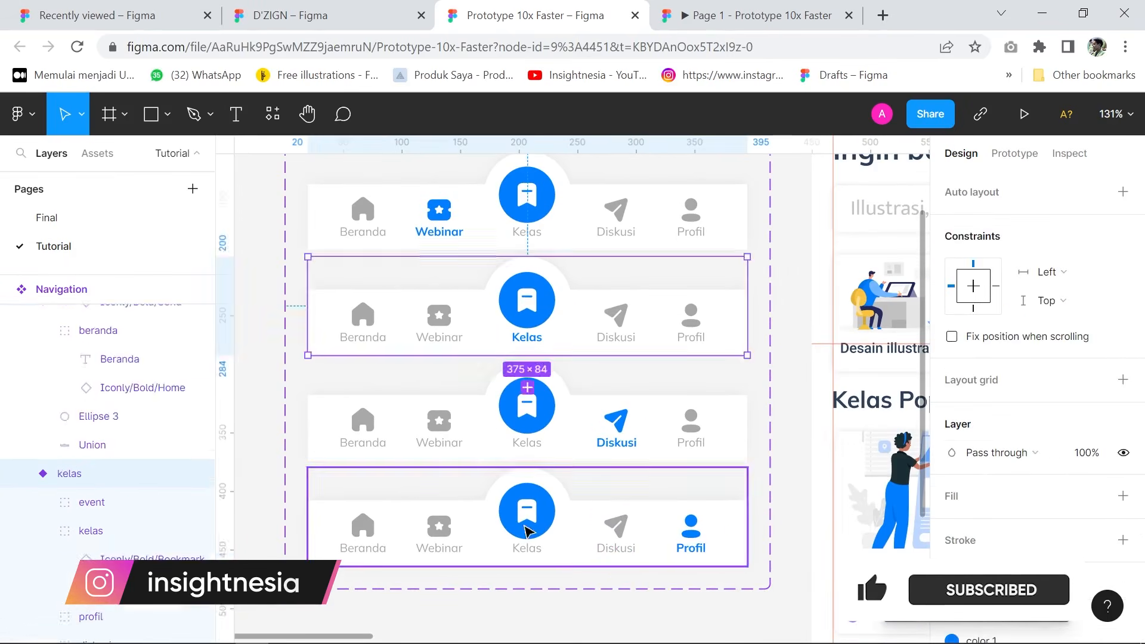
# Step: Set Property 1 of the fourth Navigation variant to diskusi
pyautogui.click(1019, 326)
pyautogui.press('Tab')
pyautogui.write('diskusi')
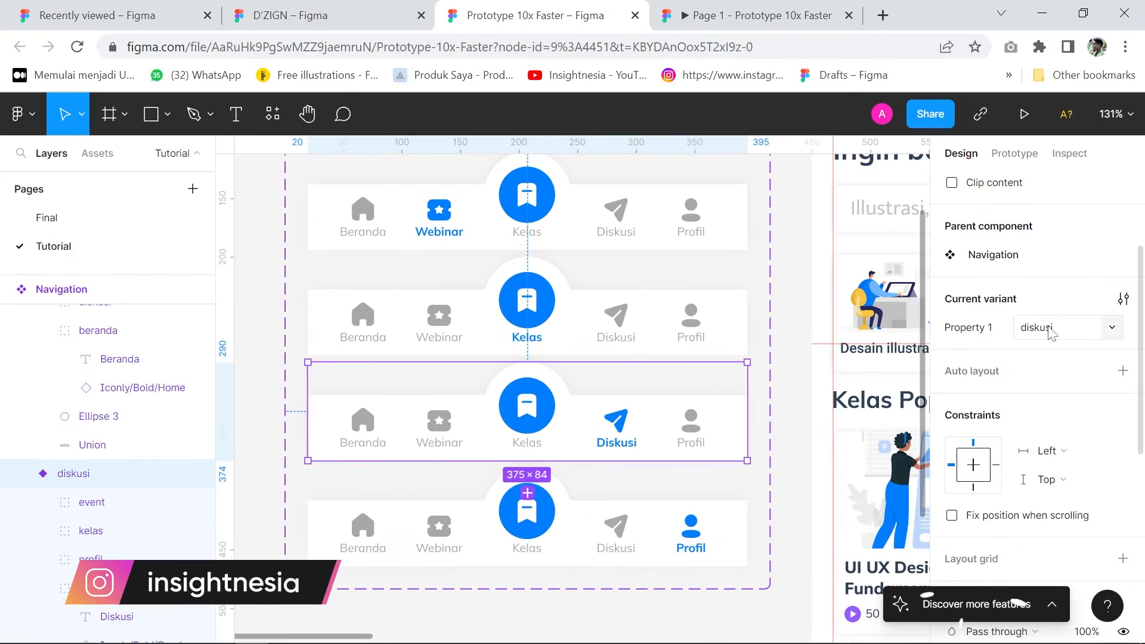
# Step: Examine the prototype connections carried by the kelas, diskusi and profil variants of the Navigation component
pyautogui.click(614, 327)
pyautogui.scroll(-4, 400, 327)
pyautogui.scroll(-1, 401, 327)
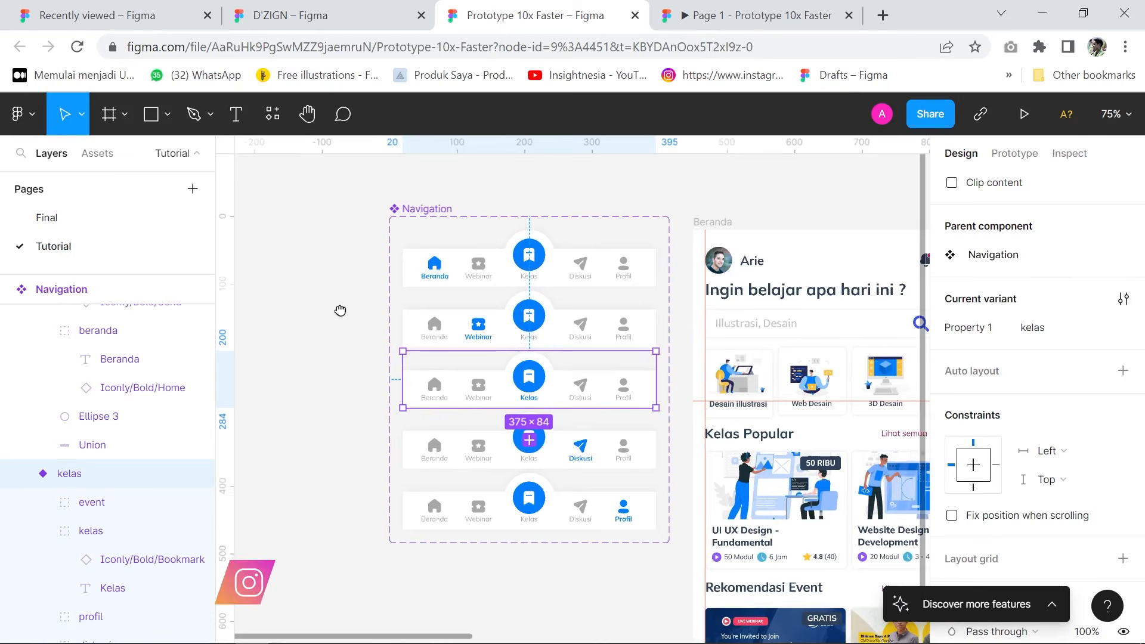
pyautogui.click(1014, 153)
pyautogui.scroll(3, 539, 473)
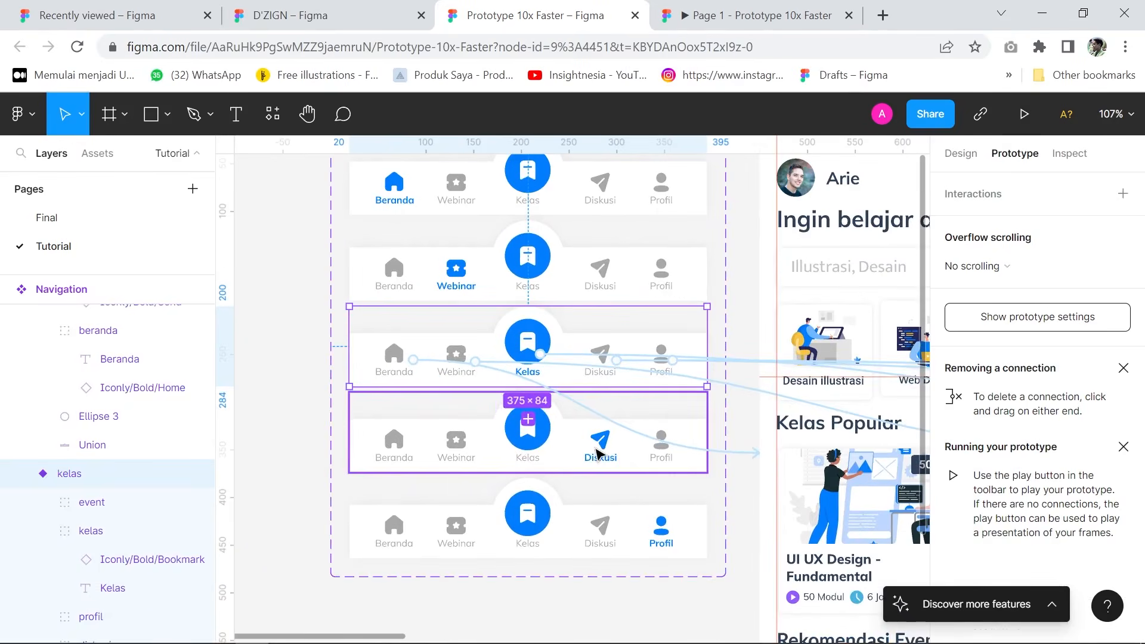
pyautogui.click(626, 488)
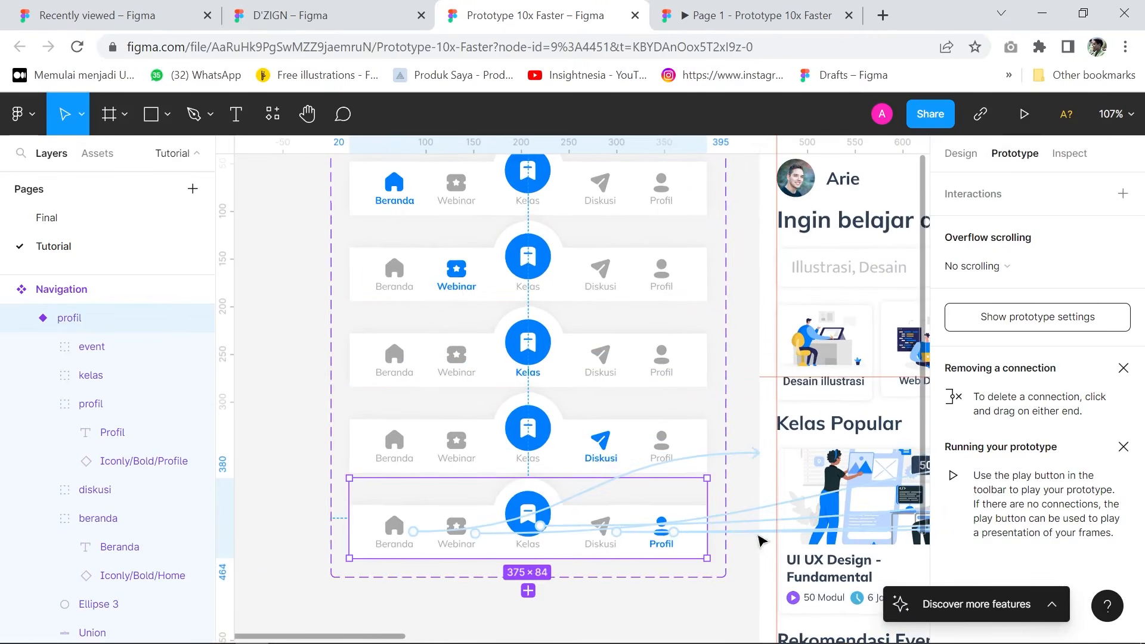
pyautogui.click(566, 422)
pyautogui.click(584, 370)
pyautogui.click(556, 544)
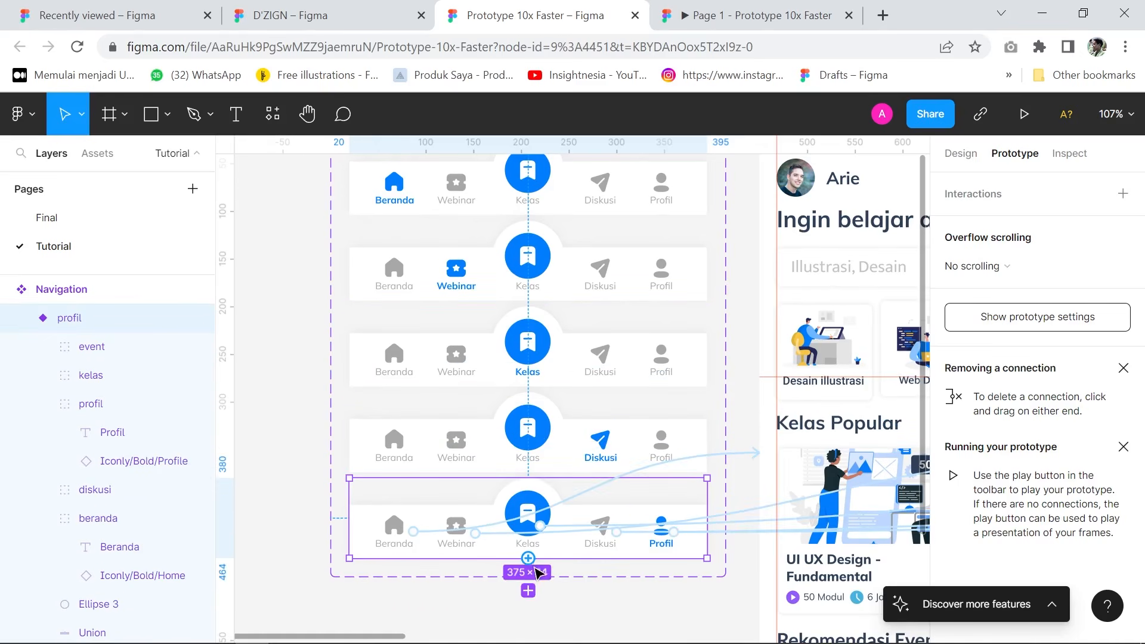
# Step: Try adding a sixth variant below the profil variant, and undo it
pyautogui.click(528, 591)
pyautogui.scroll(-1, 656, 500)
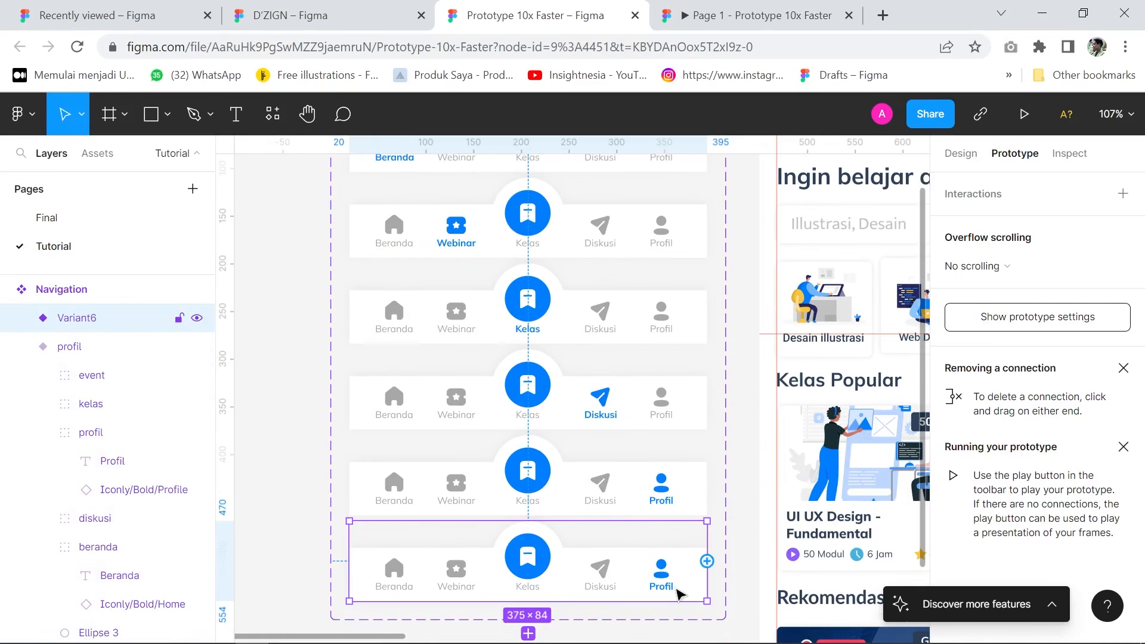
pyautogui.hotkey('ctrl', 'z')
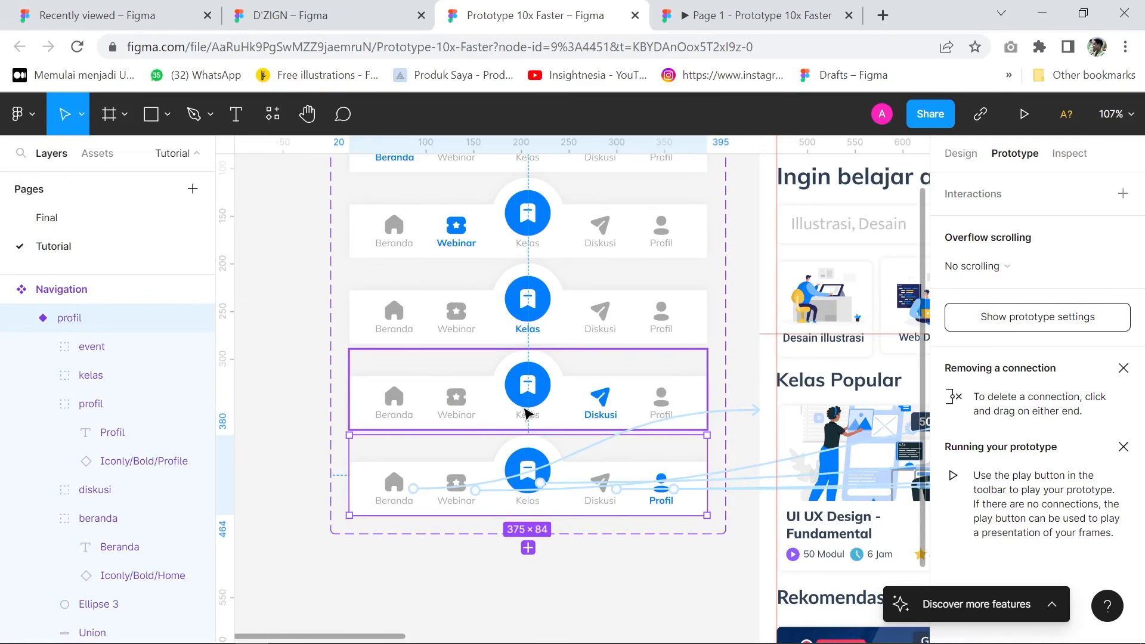
# Step: Place an instance of the Navigation component from the Tutorial page's local components in the Beranda frame
pyautogui.scroll(-3, 599, 401)
pyautogui.scroll(2, 499, 317)
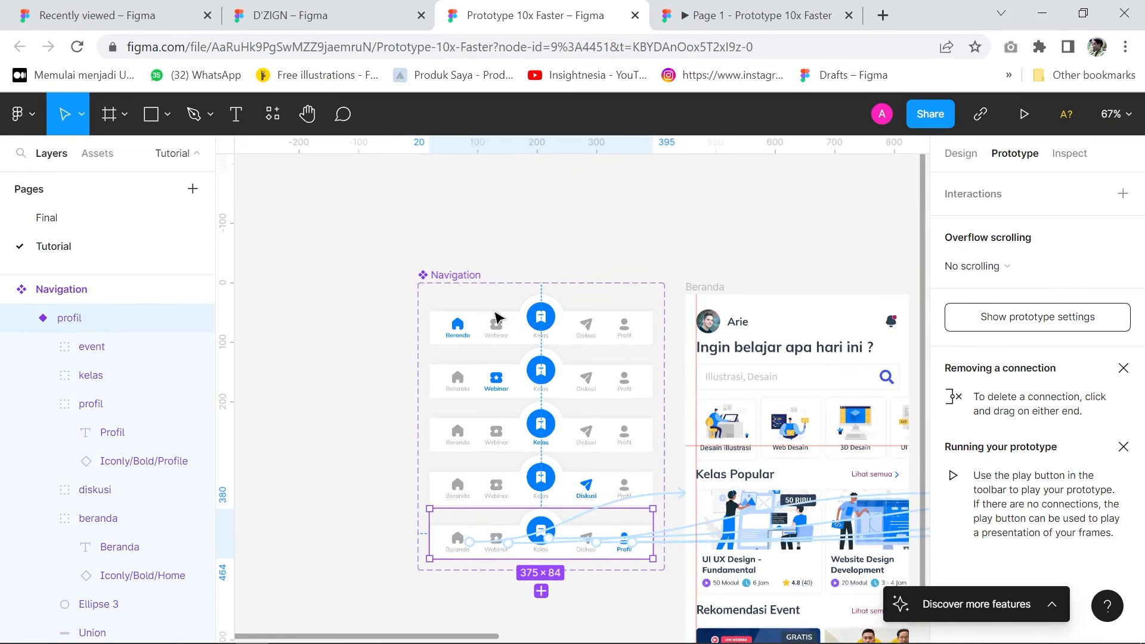
pyautogui.hscroll(3, 579, 255)
pyautogui.click(588, 247)
pyautogui.click(606, 266)
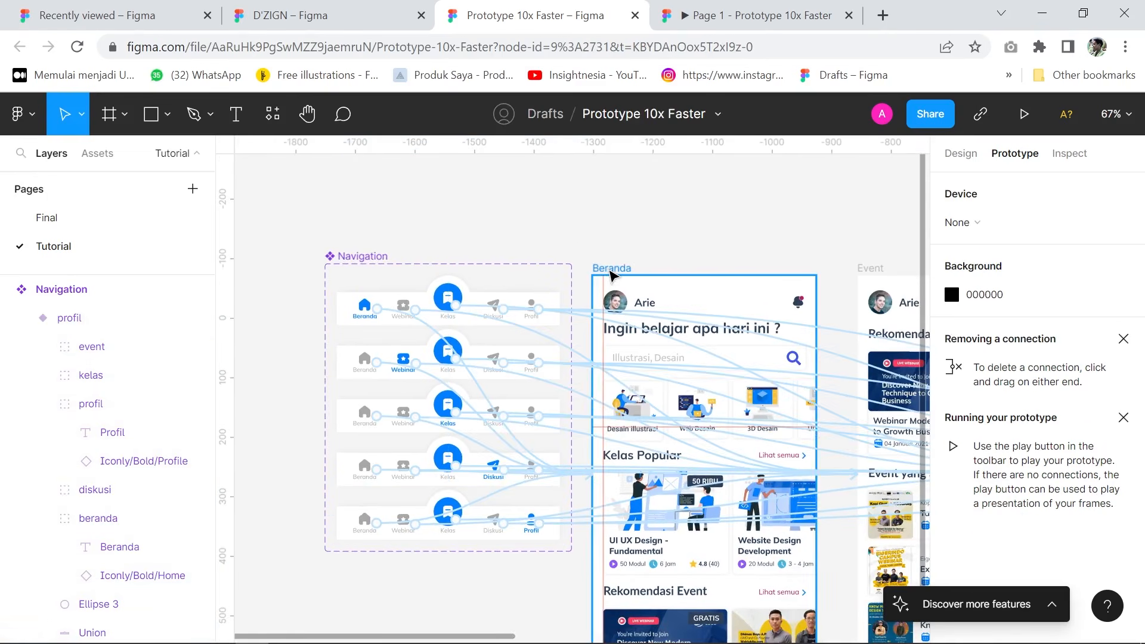
pyautogui.moveTo(718, 241); pyautogui.dragTo(652, 212)
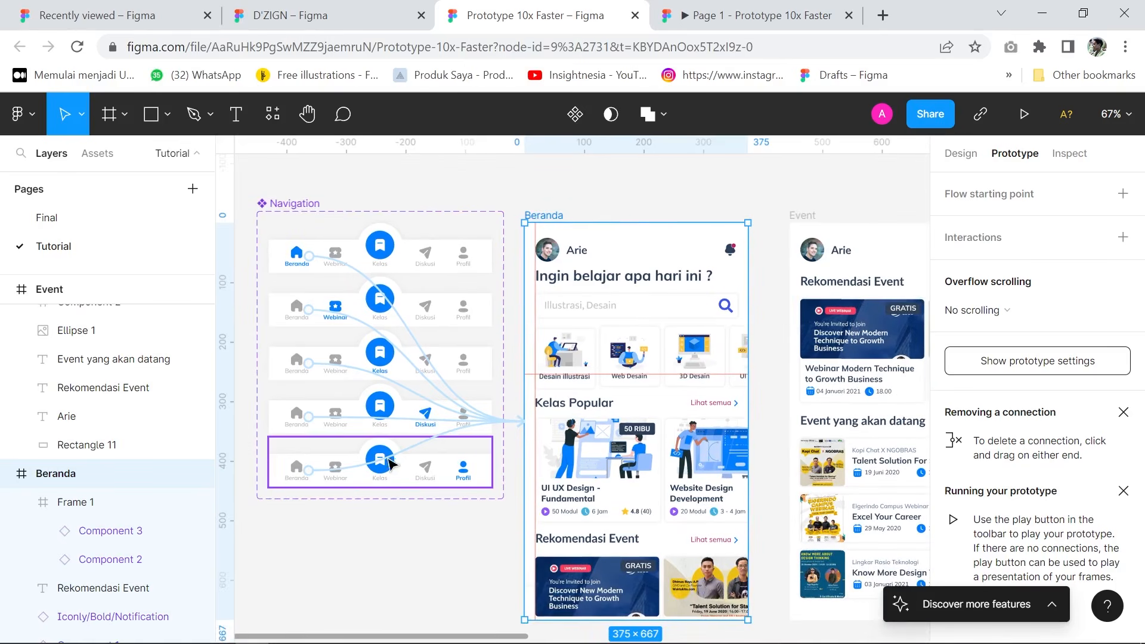
pyautogui.click(95, 154)
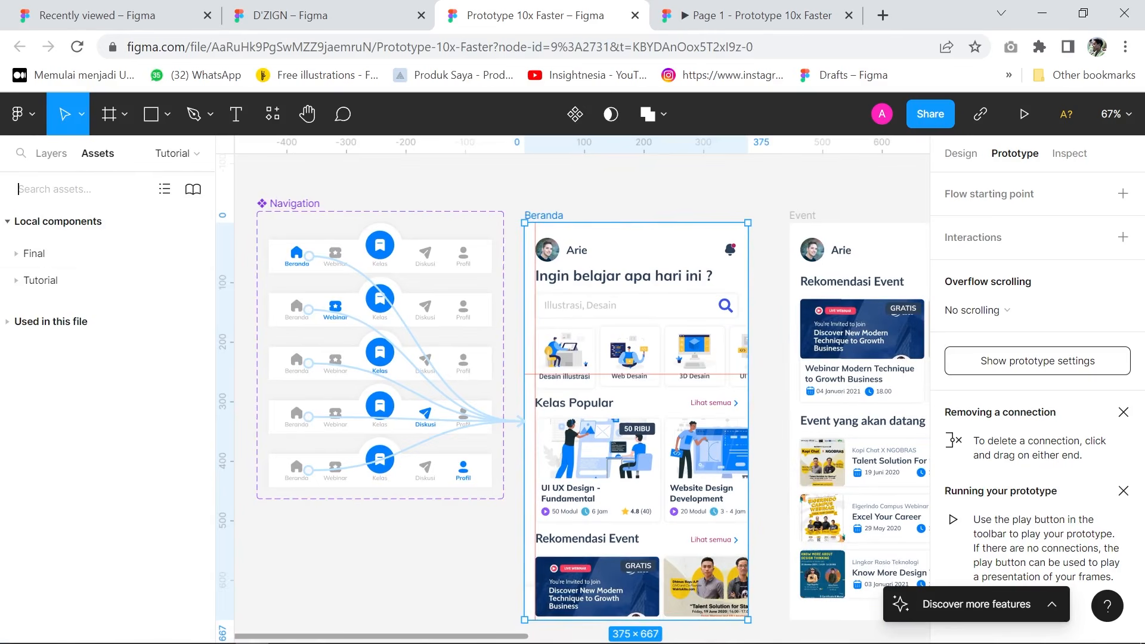
pyautogui.click(41, 280)
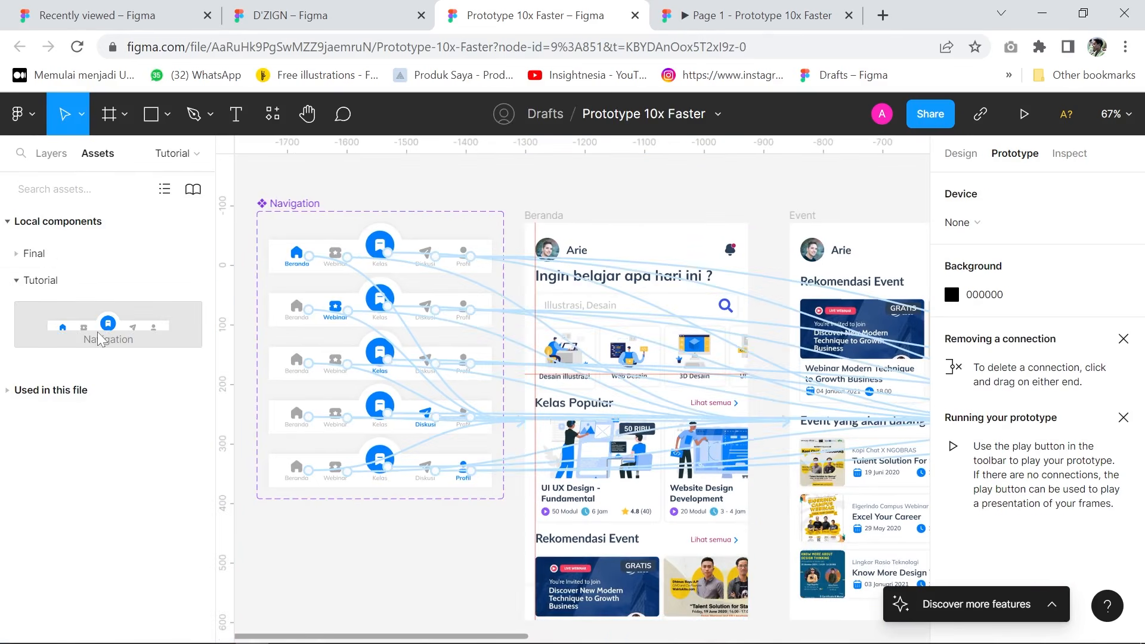
pyautogui.moveTo(108, 324); pyautogui.dragTo(655, 546)
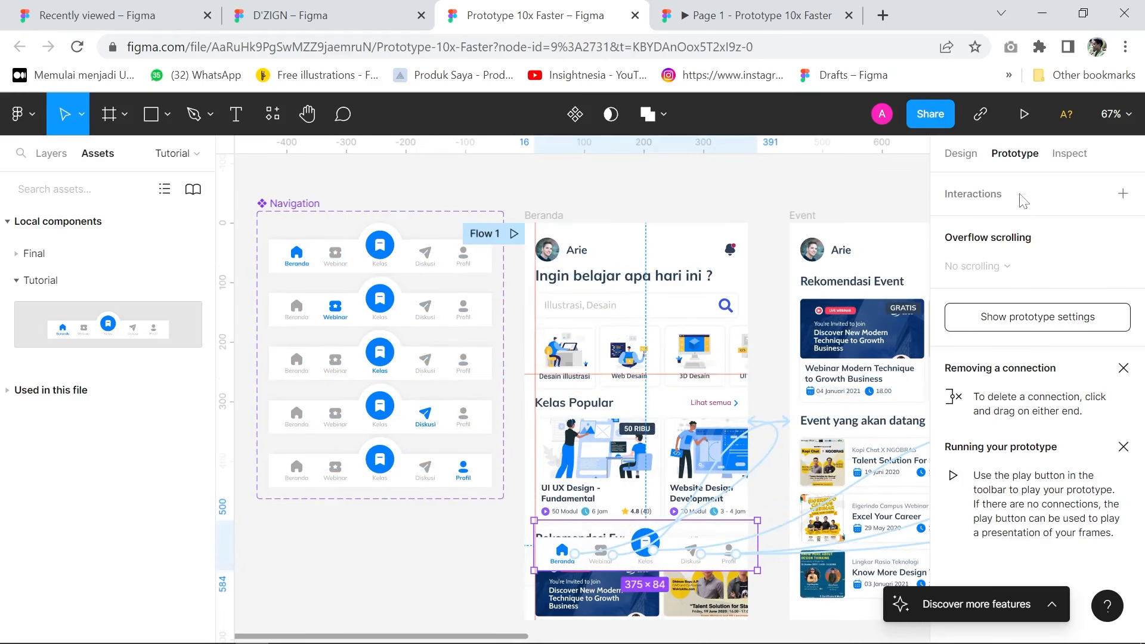
# Step: Move the navigation bar instance to the bottom edge of the Beranda frame, at X 0 and Y 584
pyautogui.click(961, 153)
pyautogui.scroll(-3, 614, 460)
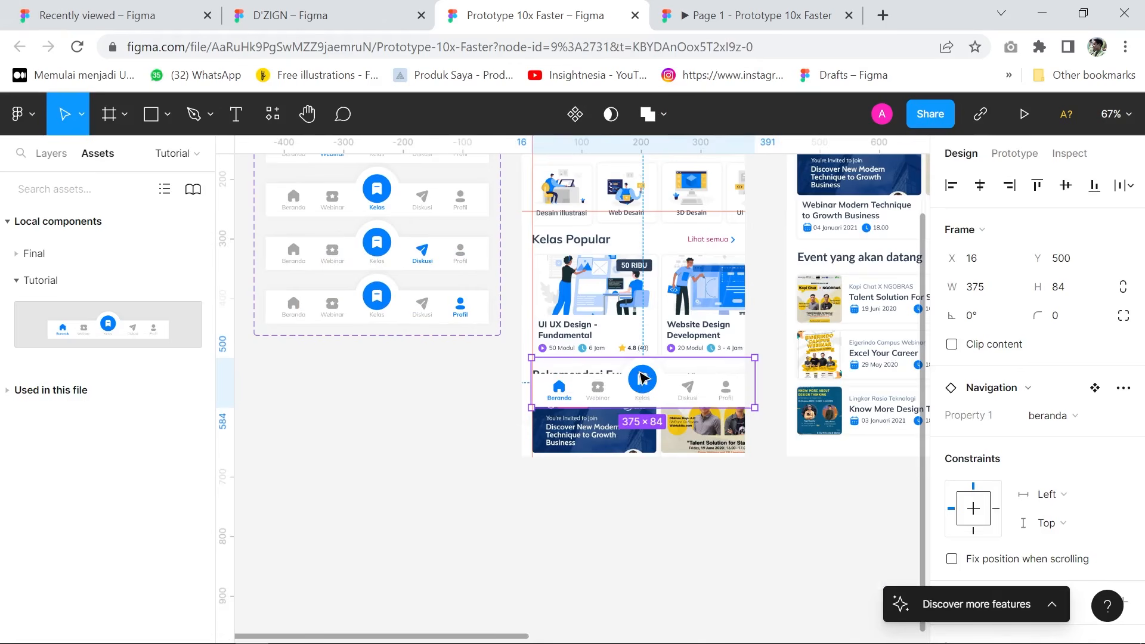
pyautogui.moveTo(641, 379); pyautogui.dragTo(665, 420)
pyautogui.scroll(5, 628, 442)
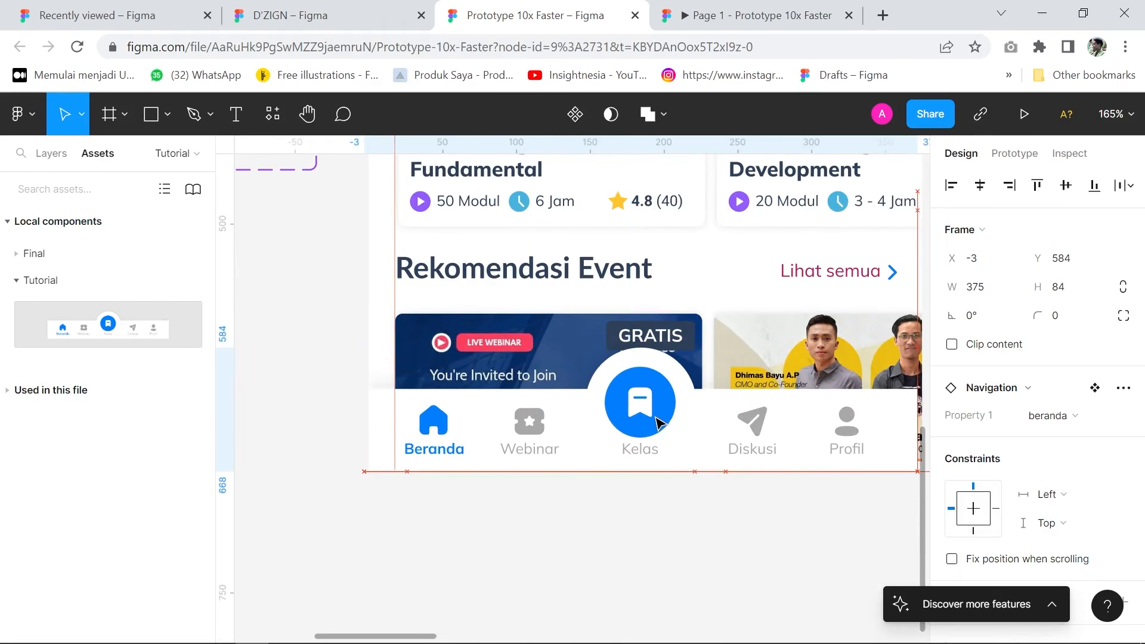
pyautogui.scroll(-3, 720, 389)
pyautogui.moveTo(720, 389); pyautogui.dragTo(670, 480)
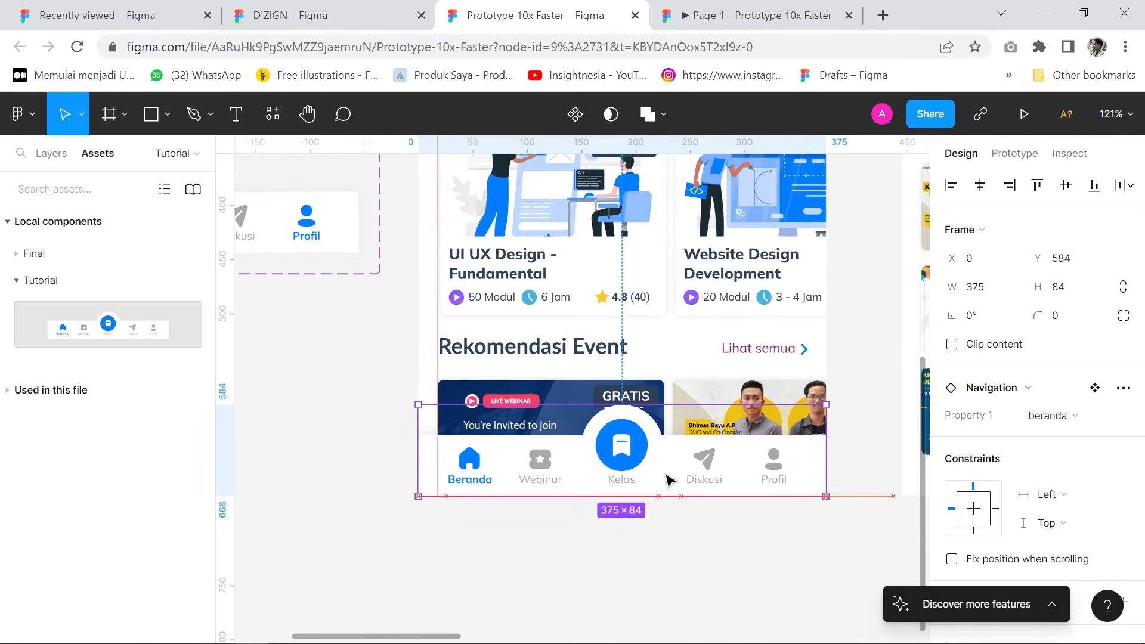
# Step: Paste a copy of the Beranda navigation bar into the Event, Kelas, Diskusi and Profil frames at once
pyautogui.scroll(-6, 644, 525)
pyautogui.hscroll(2, 697, 233)
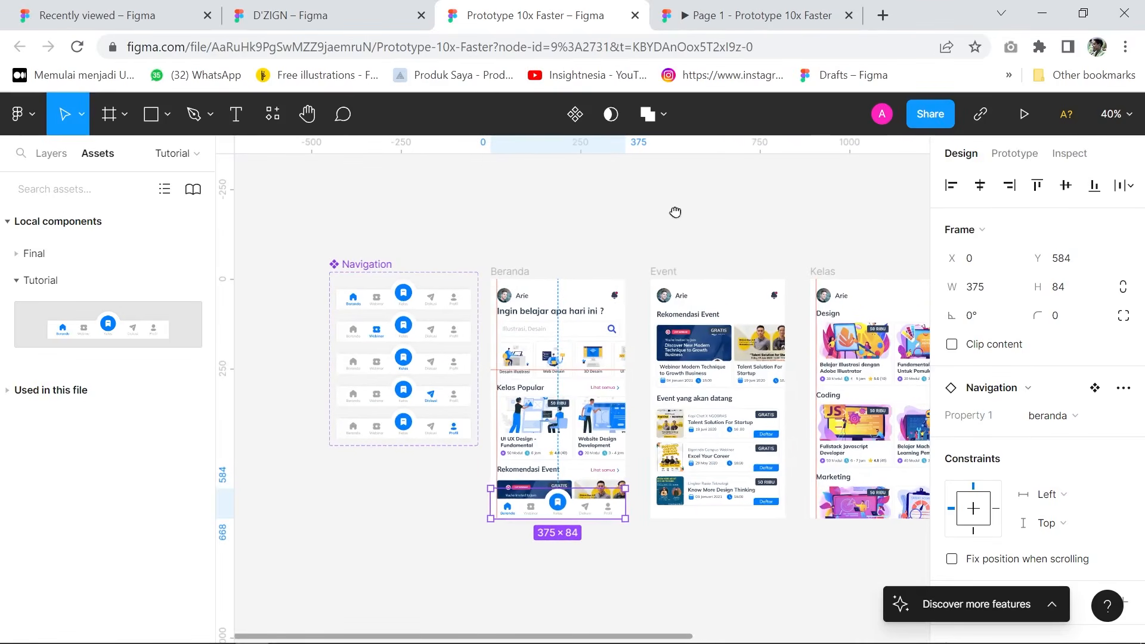
pyautogui.click(662, 276)
pyautogui.hscroll(5, 567, 275)
pyautogui.keyDown('shift'); pyautogui.click(514, 285); pyautogui.keyUp('shift')
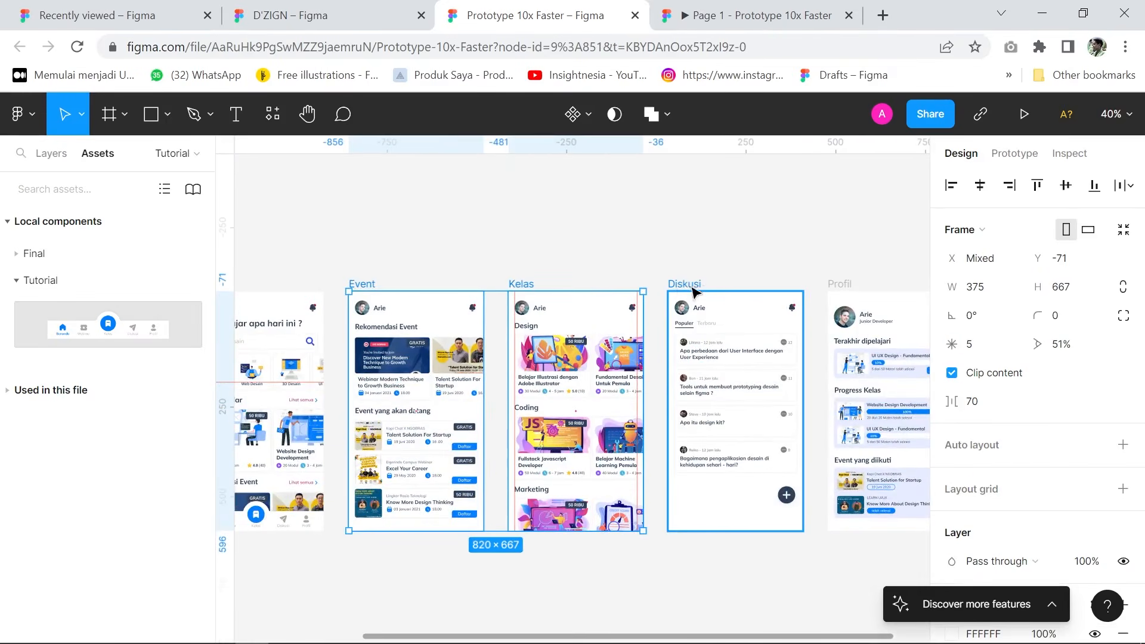
pyautogui.keyDown('shift'); pyautogui.click(693, 291); pyautogui.keyUp('shift')
pyautogui.keyDown('shift'); pyautogui.click(841, 285); pyautogui.keyUp('shift')
pyautogui.scroll(-2, 634, 280)
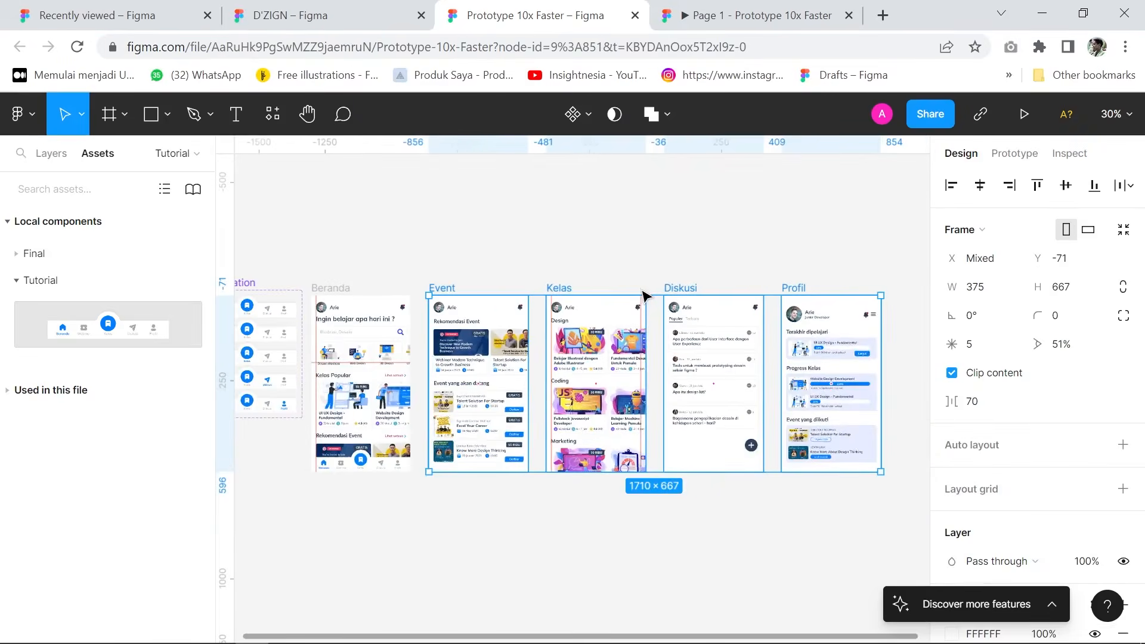
pyautogui.scroll(2, 643, 294)
pyautogui.hotkey('ctrl', 'v')
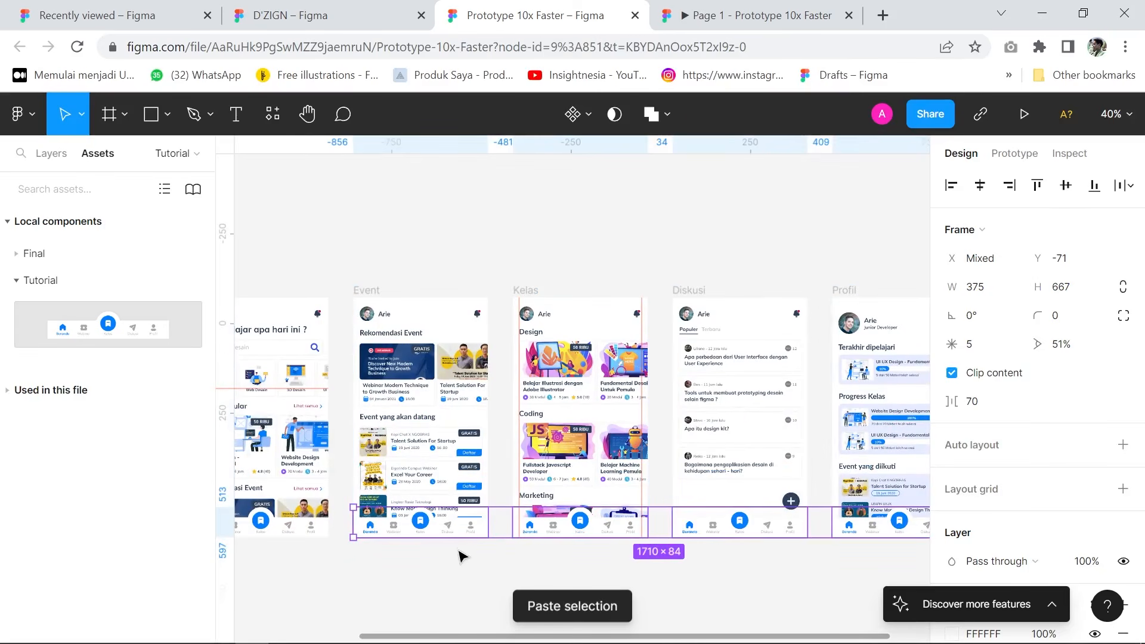
# Step: Switch the Event frame's navigation bar instance to the webinar variant
pyautogui.click(365, 585)
pyautogui.scroll(5, 366, 585)
pyautogui.moveTo(387, 559); pyautogui.dragTo(525, 540)
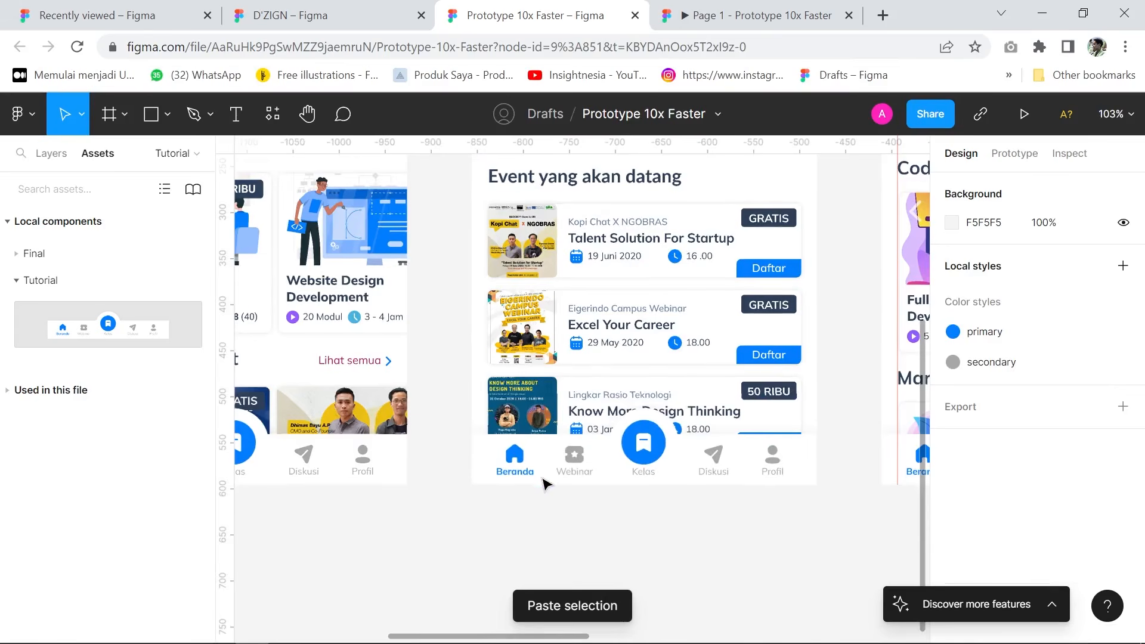
pyautogui.scroll(-4, 573, 549)
pyautogui.moveTo(719, 581); pyautogui.dragTo(651, 562)
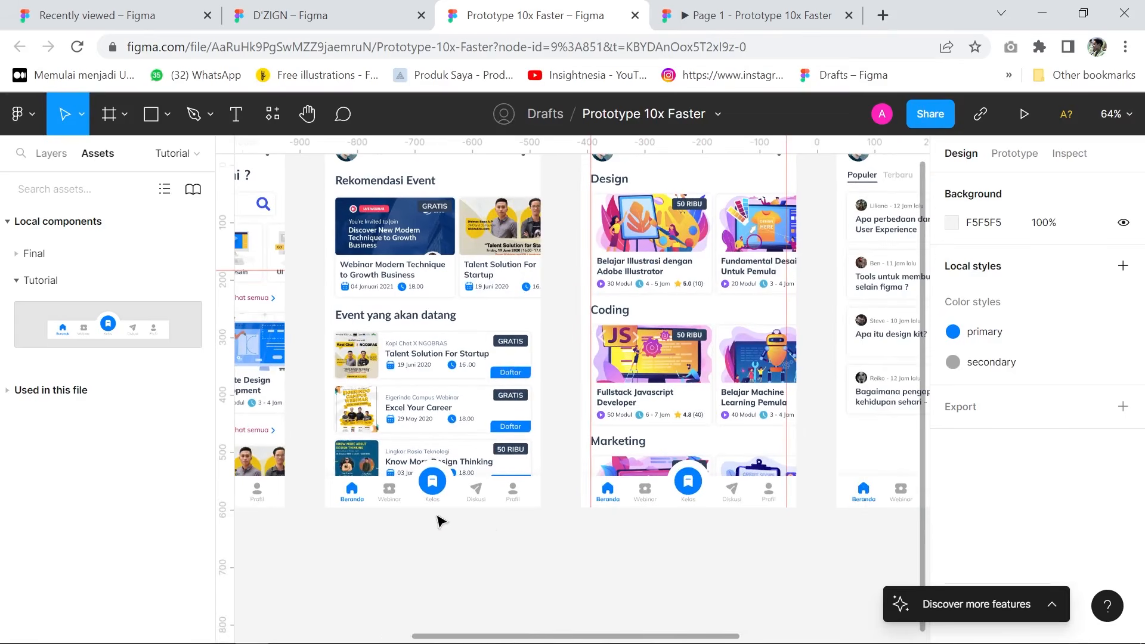
pyautogui.click(416, 500)
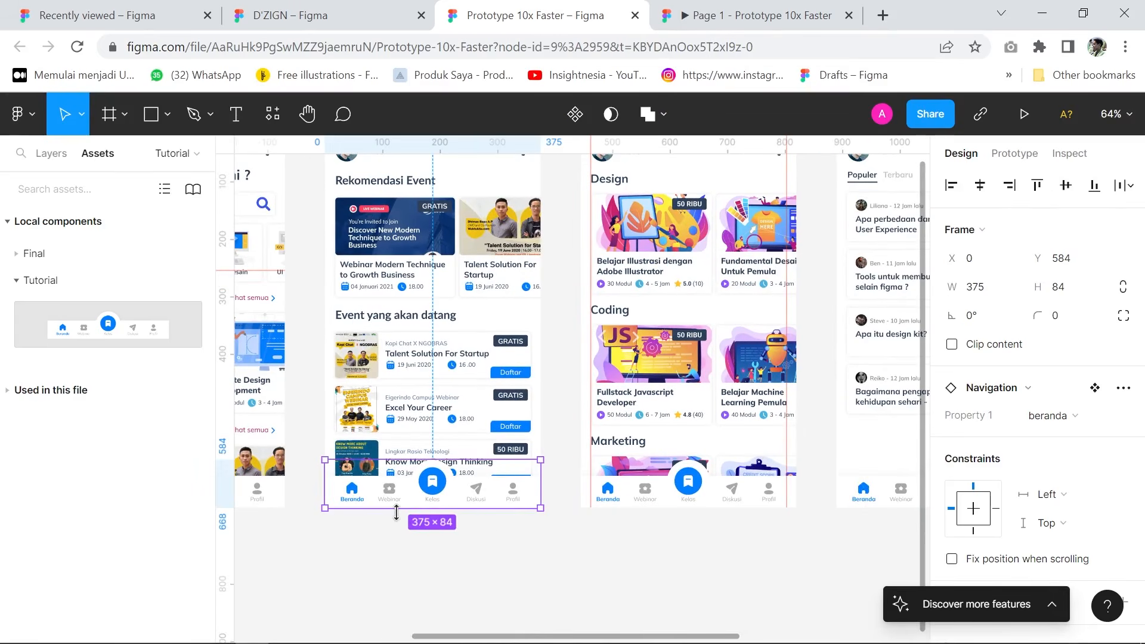
pyautogui.click(1112, 416)
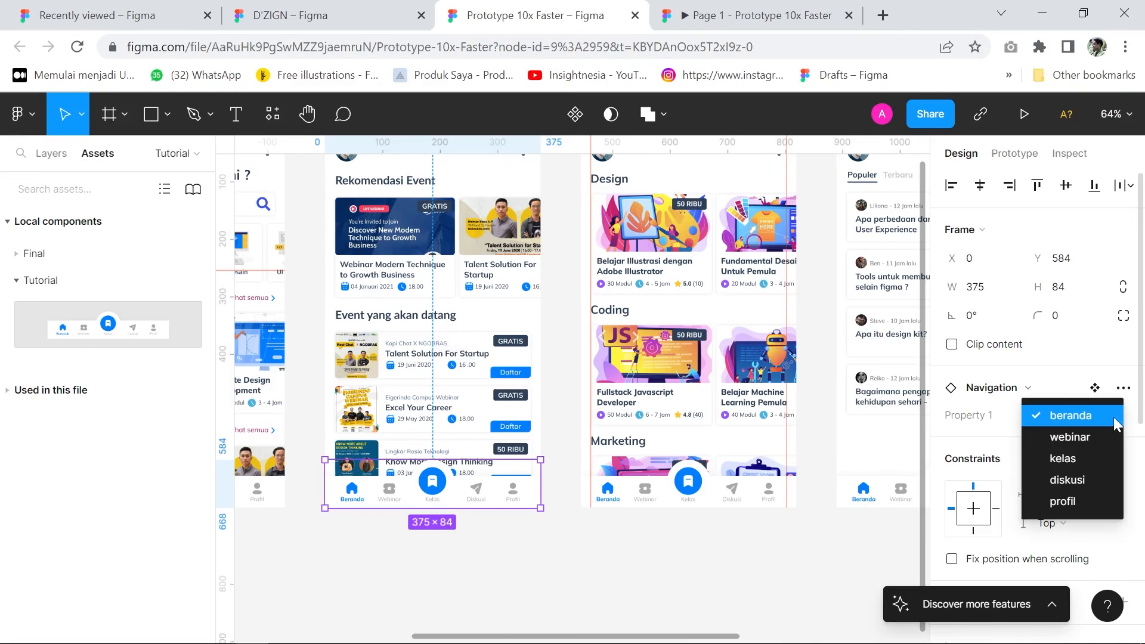
pyautogui.click(1098, 440)
# Step: Switch the Kelas frame's navigation bar instance to the kelas variant
pyautogui.click(731, 490)
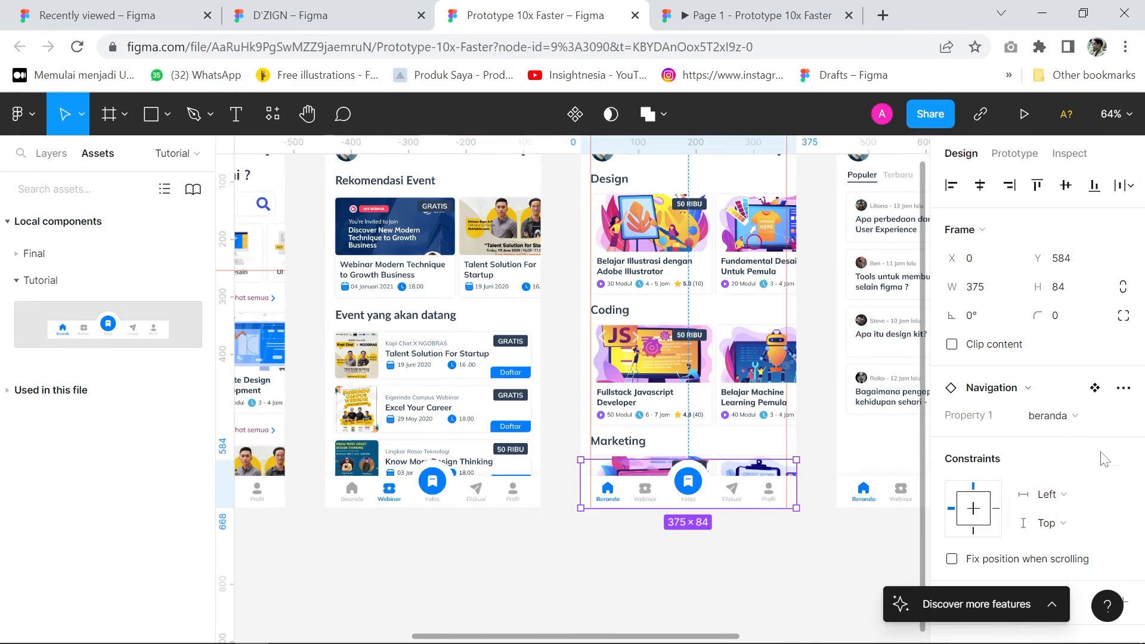
pyautogui.click(1104, 421)
pyautogui.click(1064, 459)
# Step: Switch the Diskusi frame's navigation bar instance to the diskusi variant
pyautogui.click(878, 503)
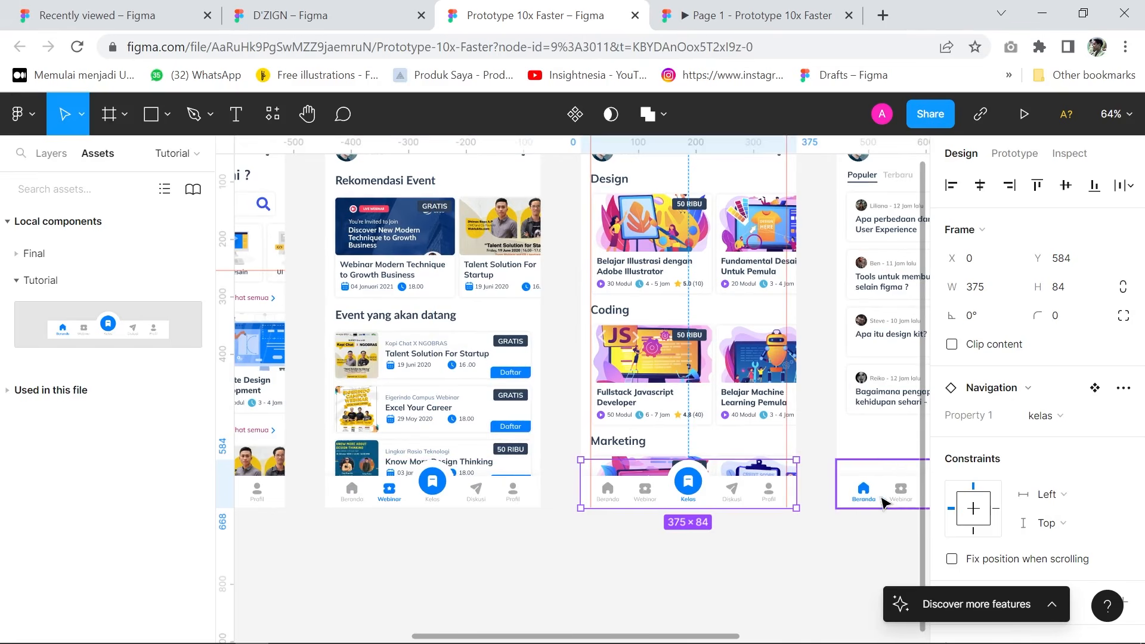
pyautogui.click(1068, 417)
pyautogui.press('Return')
pyautogui.click(835, 540)
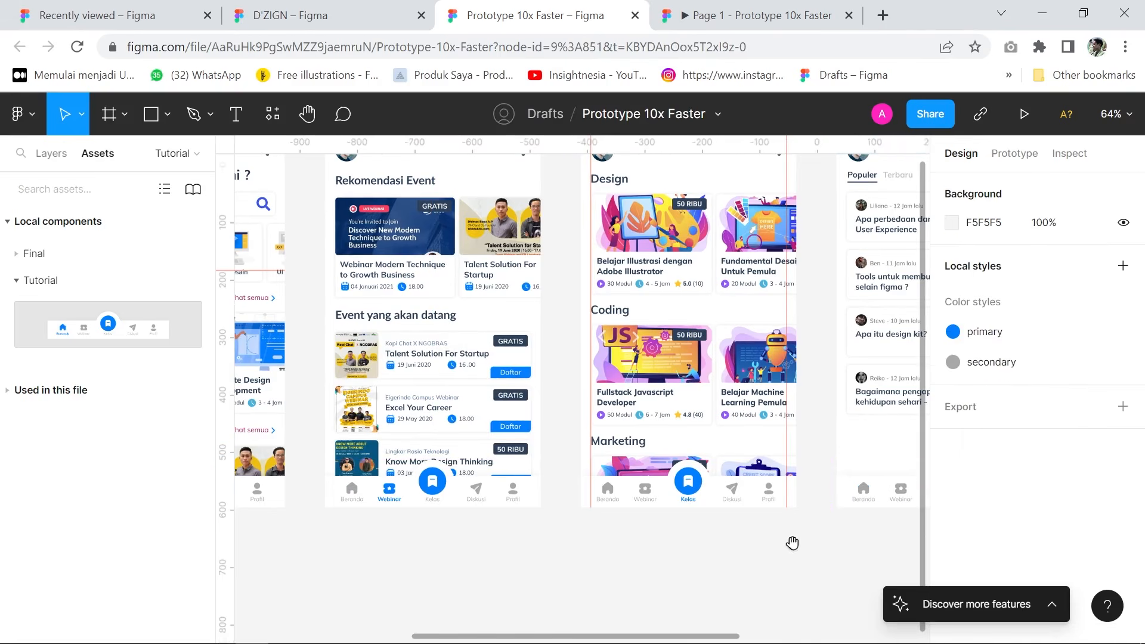
# Step: Switch the Profil frame's navigation bar instance to the profil variant
pyautogui.moveTo(793, 542); pyautogui.dragTo(439, 524)
pyautogui.click(798, 467)
pyautogui.click(1053, 416)
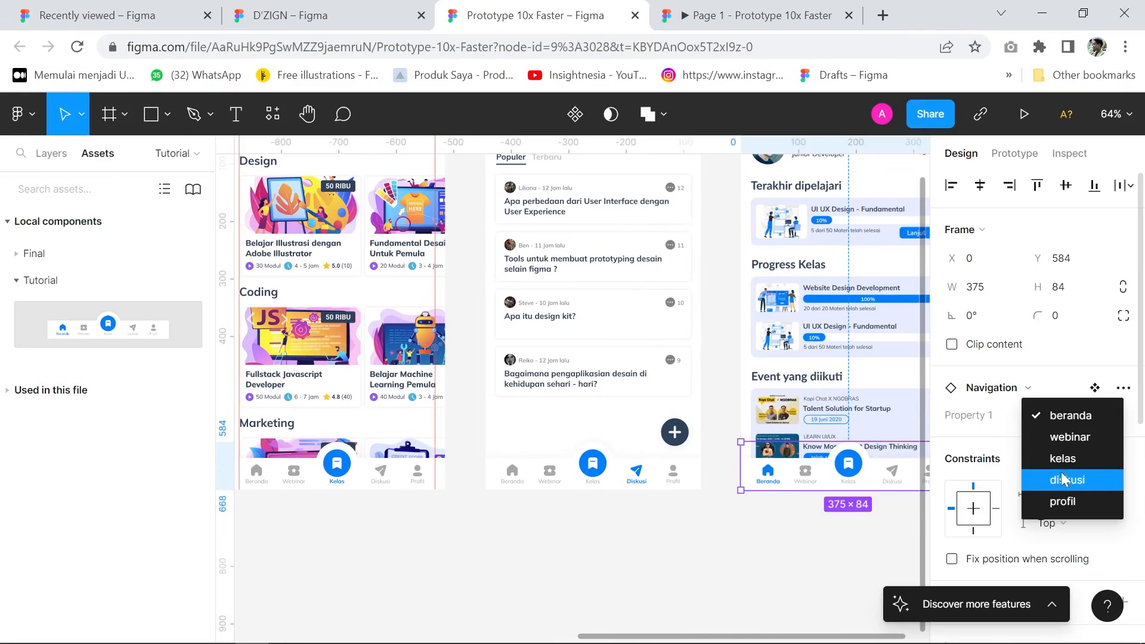
pyautogui.click(1062, 501)
pyautogui.click(788, 542)
# Step: Examine the prototype connections of the navigation bars in the Beranda, Event, Kelas and Diskusi frames
pyautogui.moveTo(787, 542); pyautogui.dragTo(581, 558)
pyautogui.keyDown('ctrl'); pyautogui.scroll(-3, 582, 557); pyautogui.keyUp('ctrl')
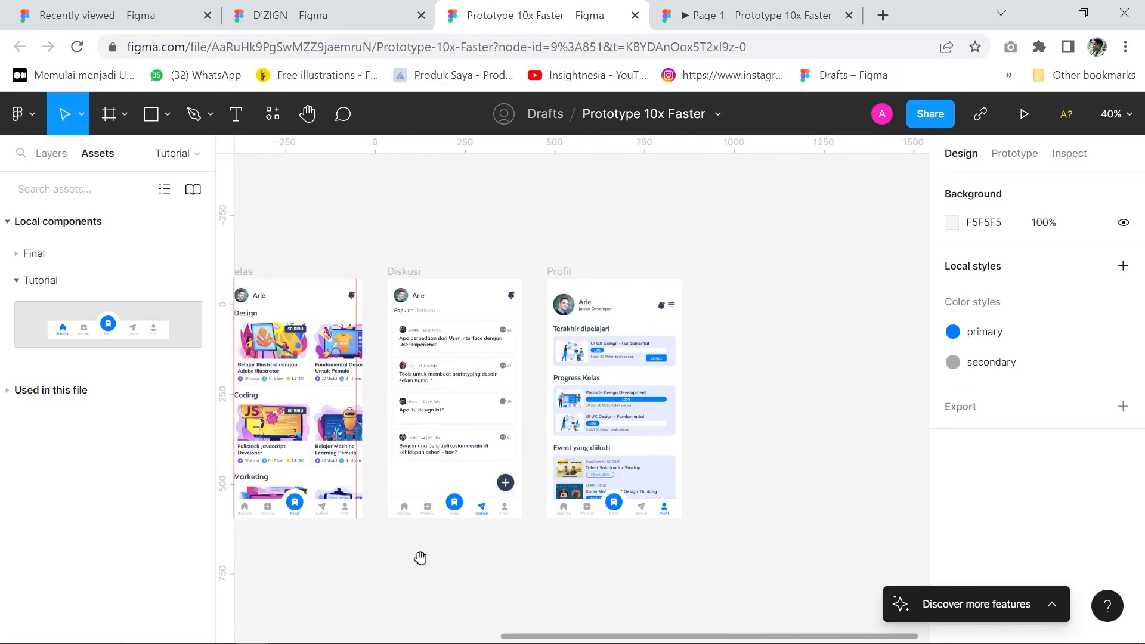
pyautogui.moveTo(423, 557); pyautogui.dragTo(666, 515)
pyautogui.moveTo(489, 560); pyautogui.dragTo(624, 572)
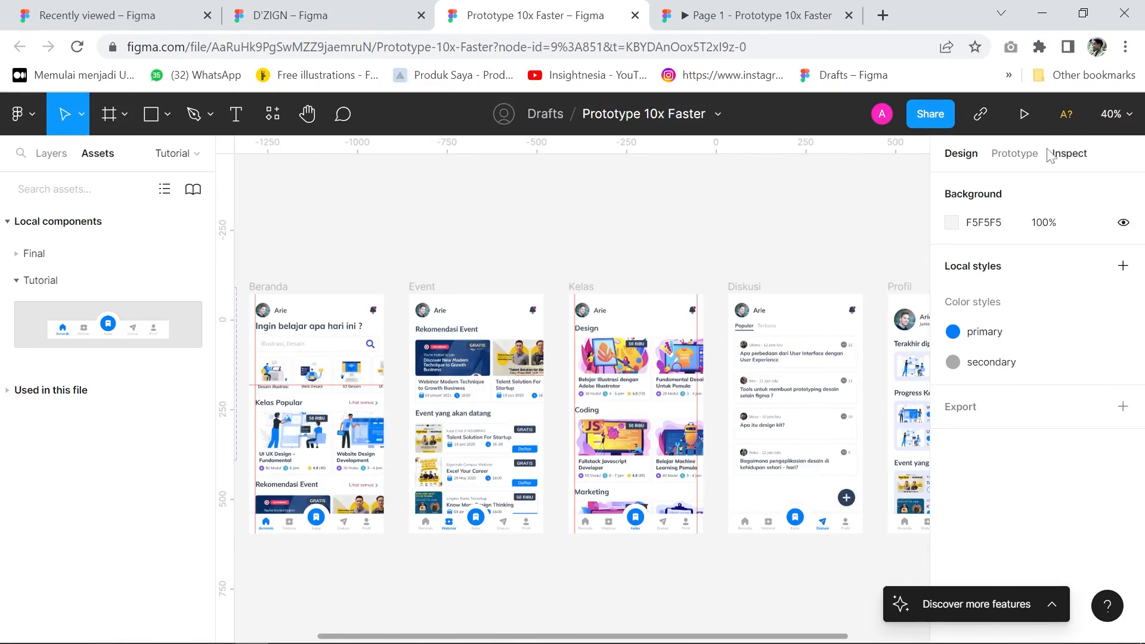
pyautogui.click(1015, 153)
pyautogui.hscroll(-5, 528, 233)
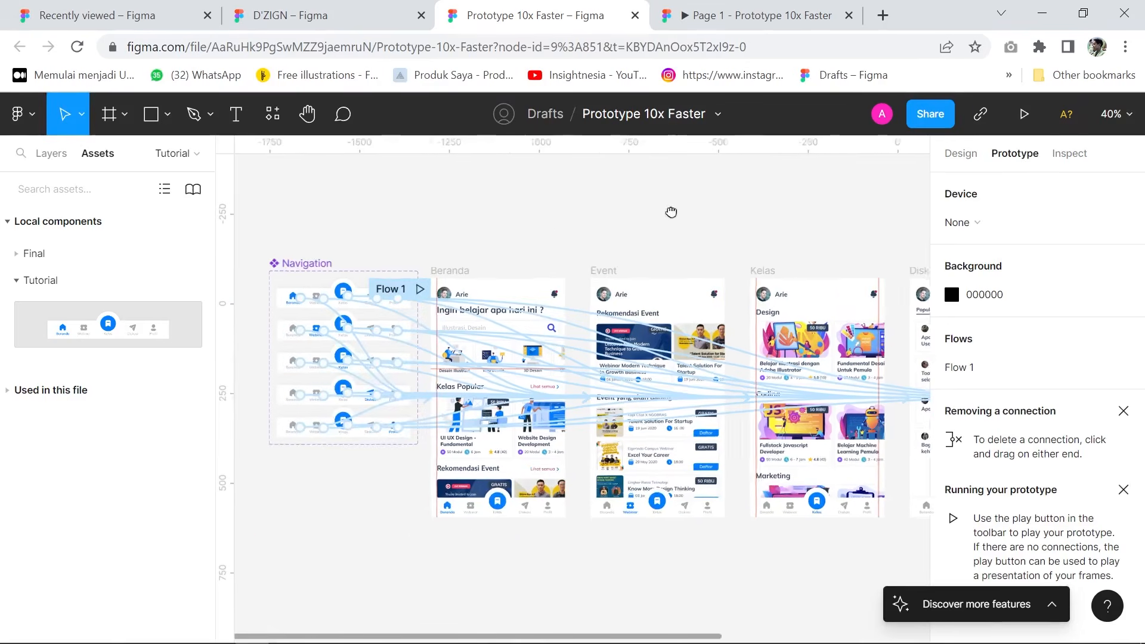
pyautogui.click(531, 506)
pyautogui.hscroll(5, 563, 550)
pyautogui.scroll(-1, 563, 549)
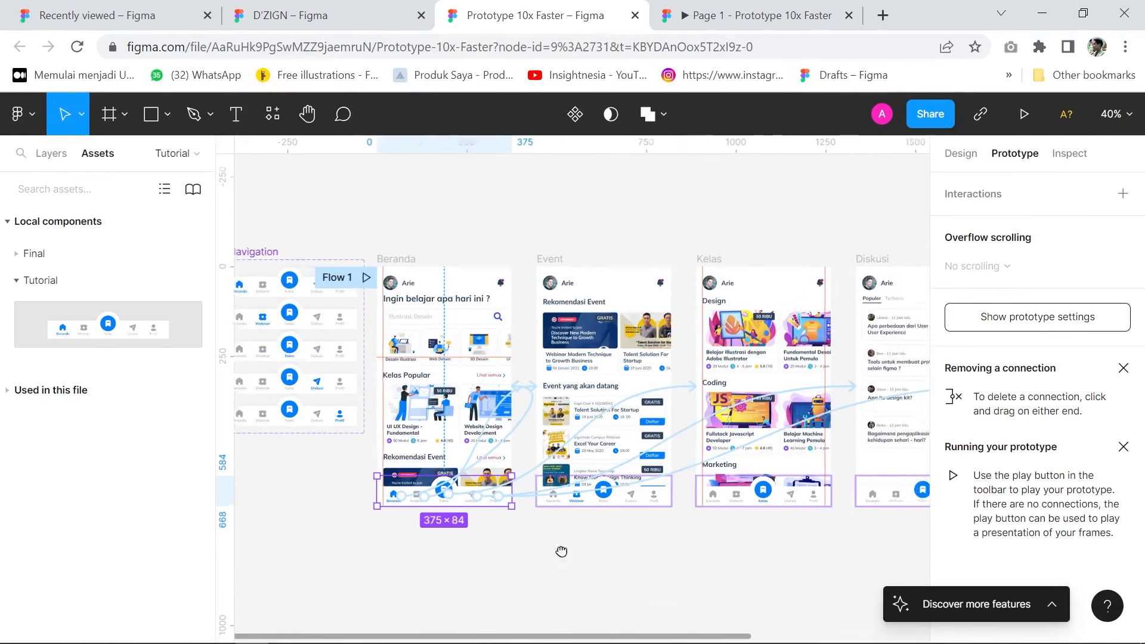
pyautogui.click(534, 471)
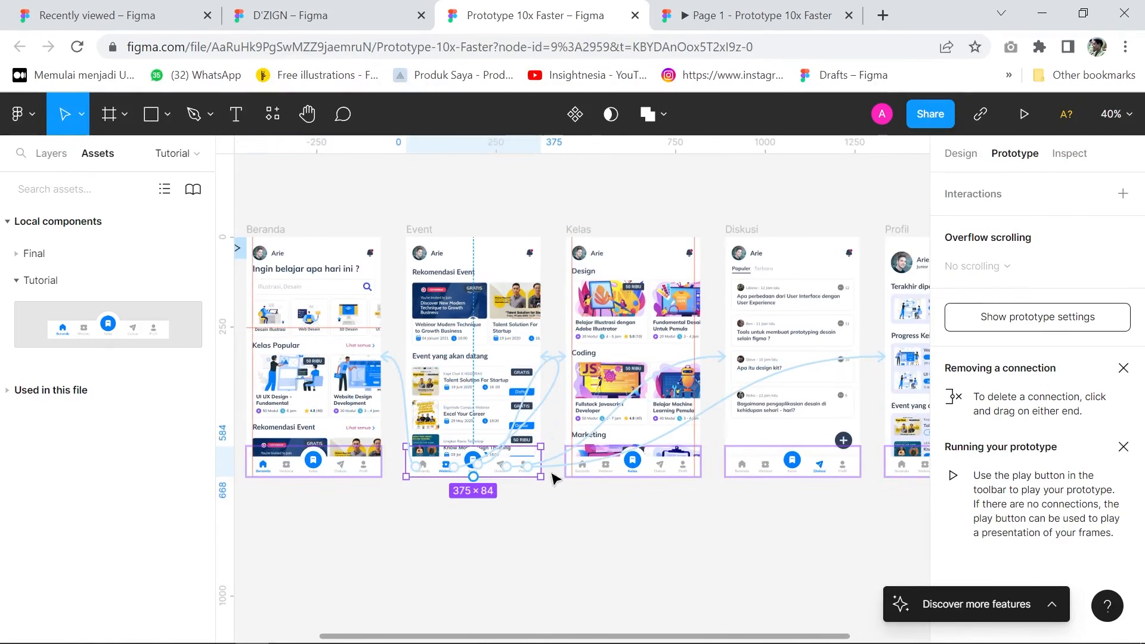
pyautogui.click(678, 469)
pyautogui.click(771, 471)
pyautogui.click(555, 531)
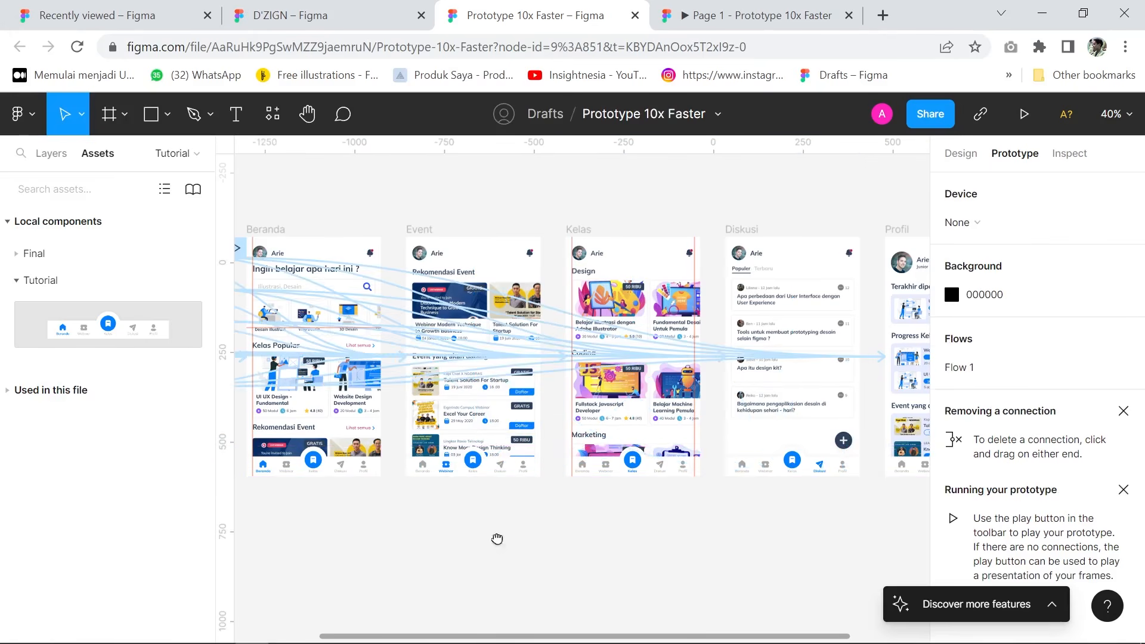
# Step: Switch to the running prototype and test the navigation bar links to Webinar, Kelas, Diskusi and Profil in order
pyautogui.hscroll(-10, 497, 453)
pyautogui.scroll(1, 497, 453)
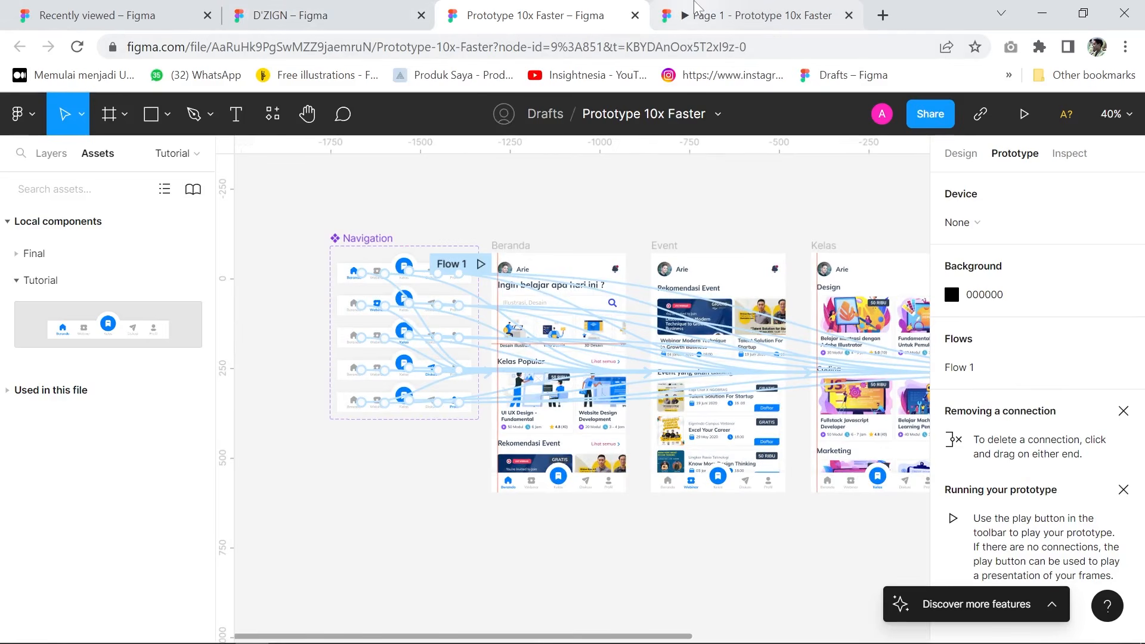
pyautogui.click(725, 8)
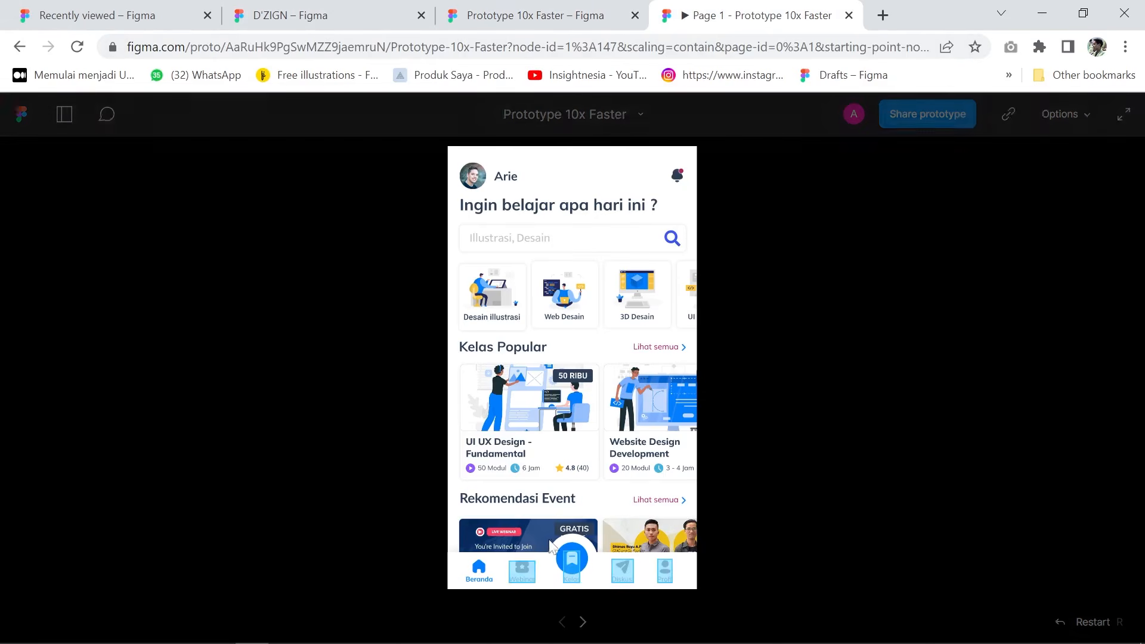
pyautogui.click(533, 585)
pyautogui.click(571, 584)
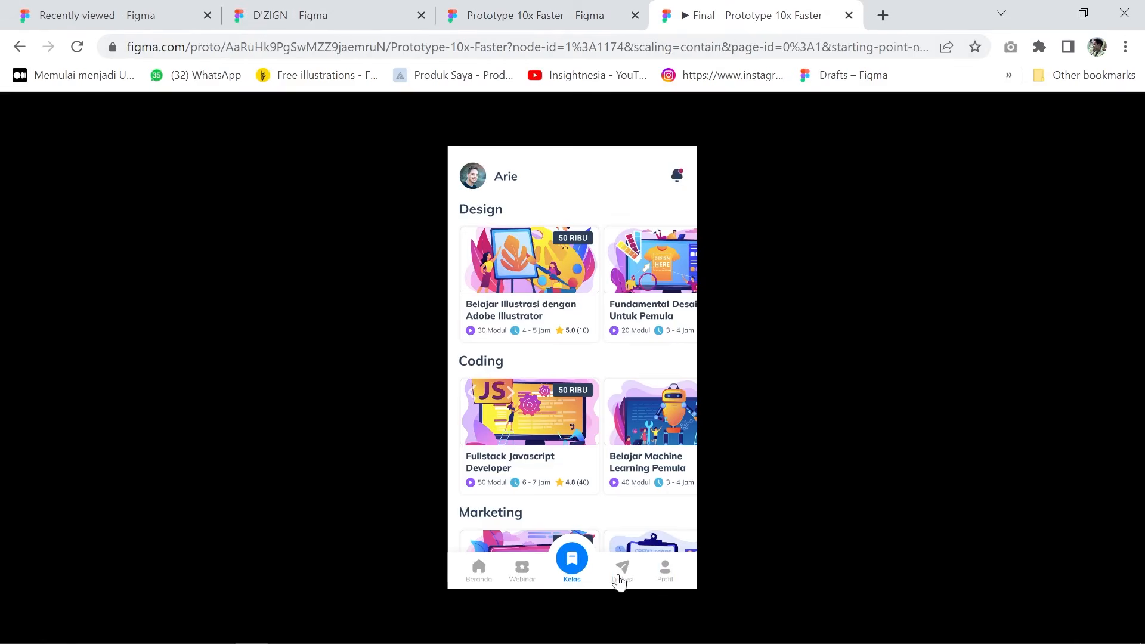
pyautogui.click(634, 577)
pyautogui.click(668, 578)
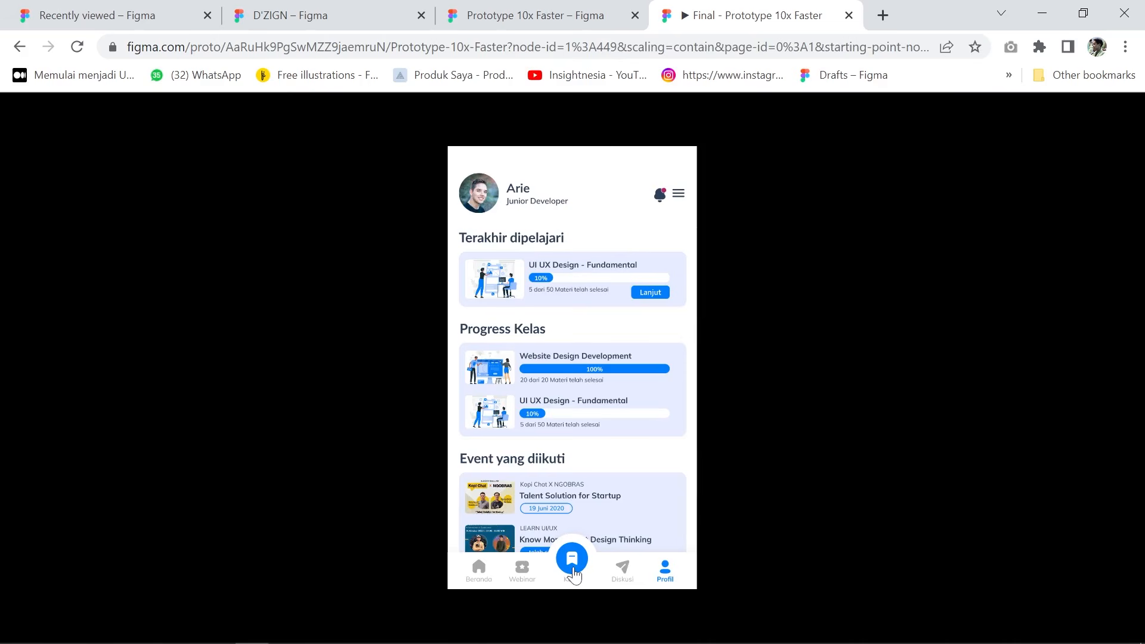
# Step: Test the prototype's navigation from Profil through Kelas, Webinar and Beranda, again through Kelas, Diskusi and Profil, and back to Beranda
pyautogui.click(574, 574)
pyautogui.click(522, 571)
pyautogui.click(479, 574)
pyautogui.click(572, 576)
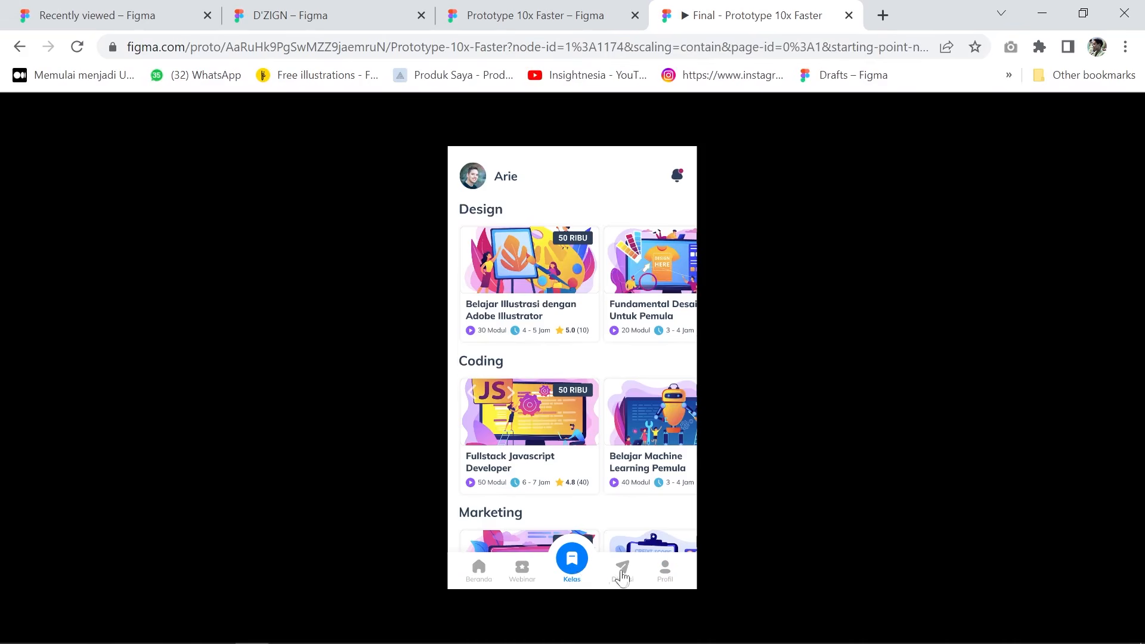
pyautogui.click(622, 578)
pyautogui.click(669, 574)
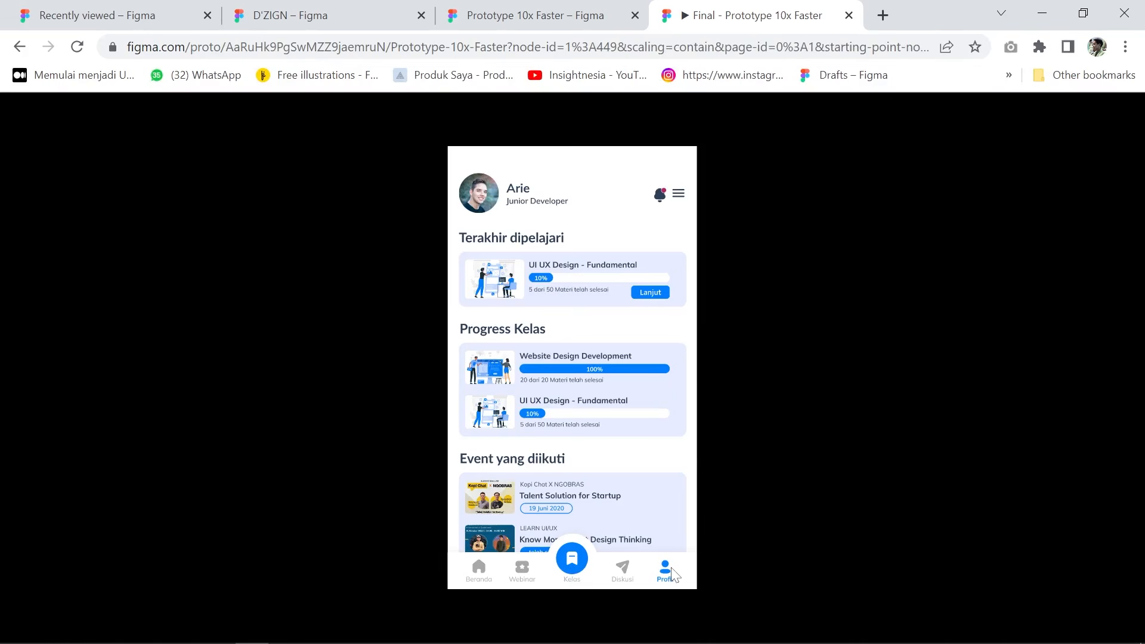
pyautogui.click(479, 574)
# Step: Return to the design file, review the Navigation component's variants and links, and switch from prototype to design settings
pyautogui.click(555, 12)
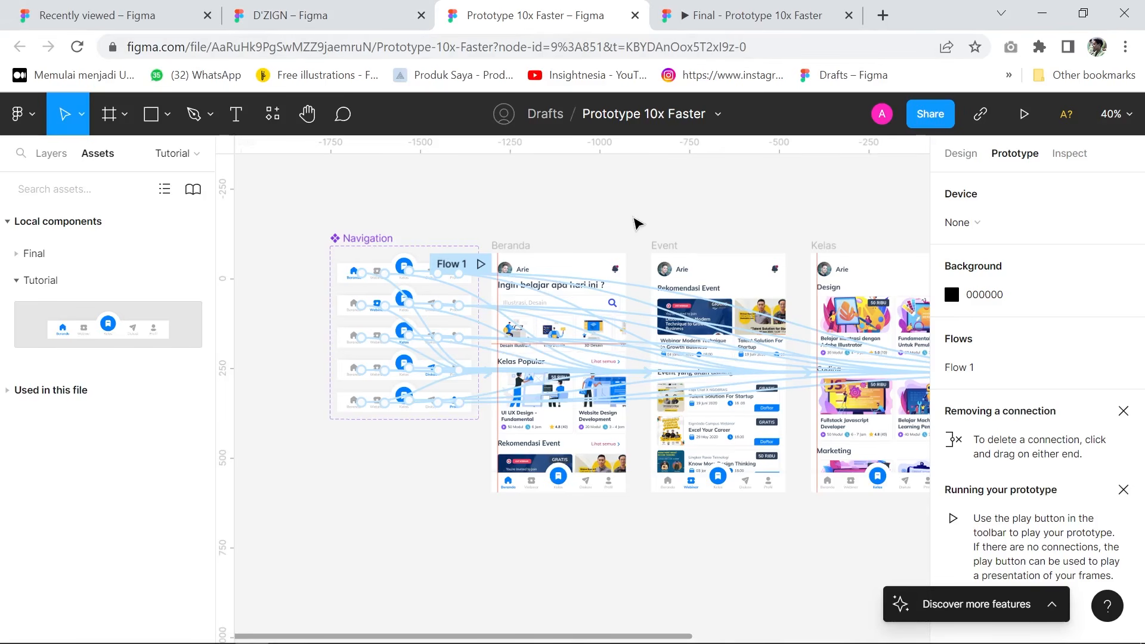
pyautogui.scroll(3, 635, 223)
pyautogui.moveTo(511, 248); pyautogui.dragTo(622, 254)
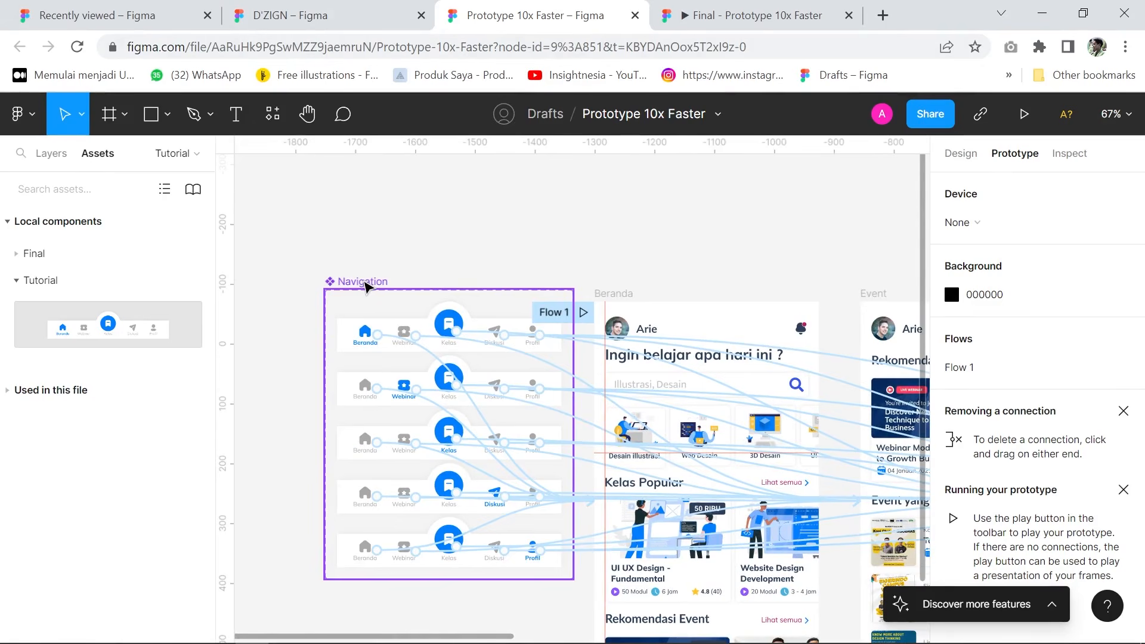
pyautogui.scroll(-5, 761, 271)
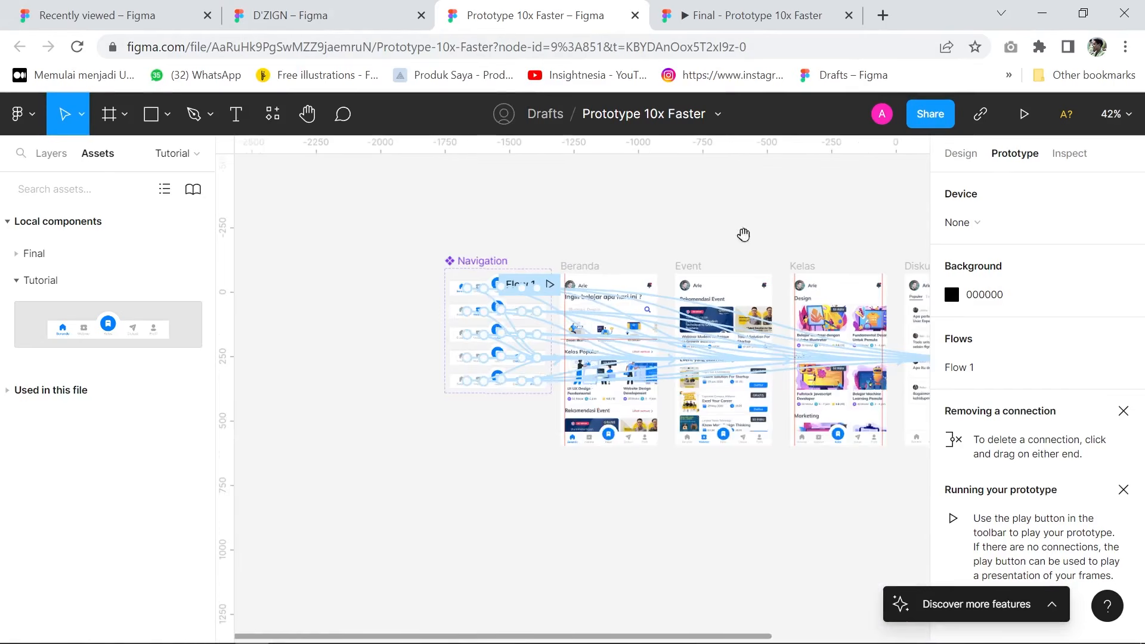
pyautogui.hscroll(2, 743, 235)
pyautogui.scroll(3, 586, 289)
pyautogui.click(961, 153)
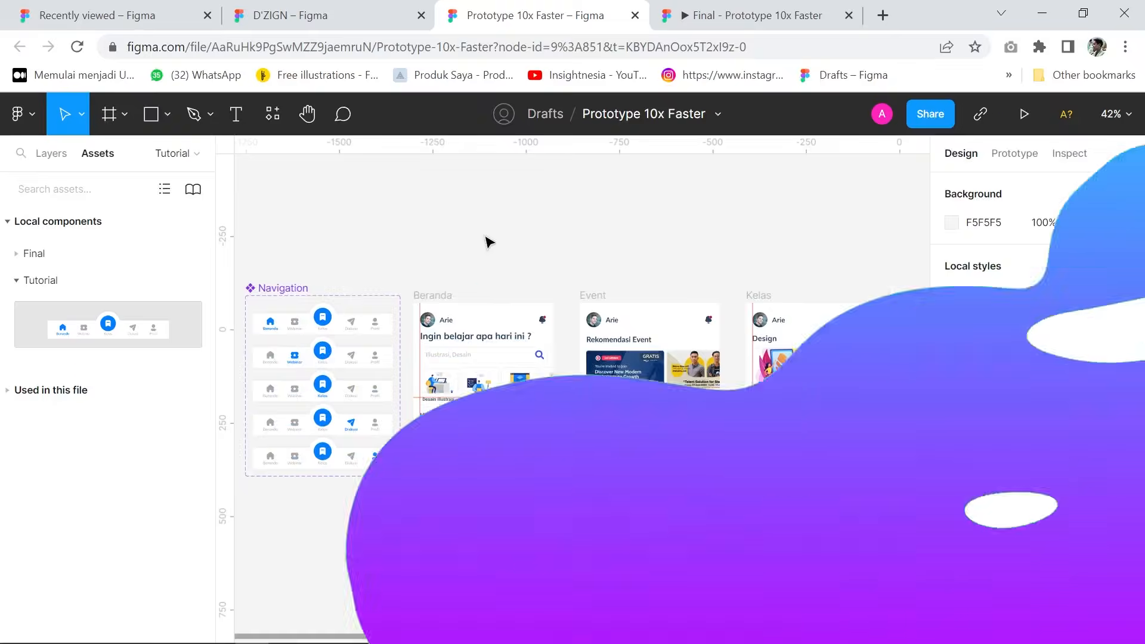